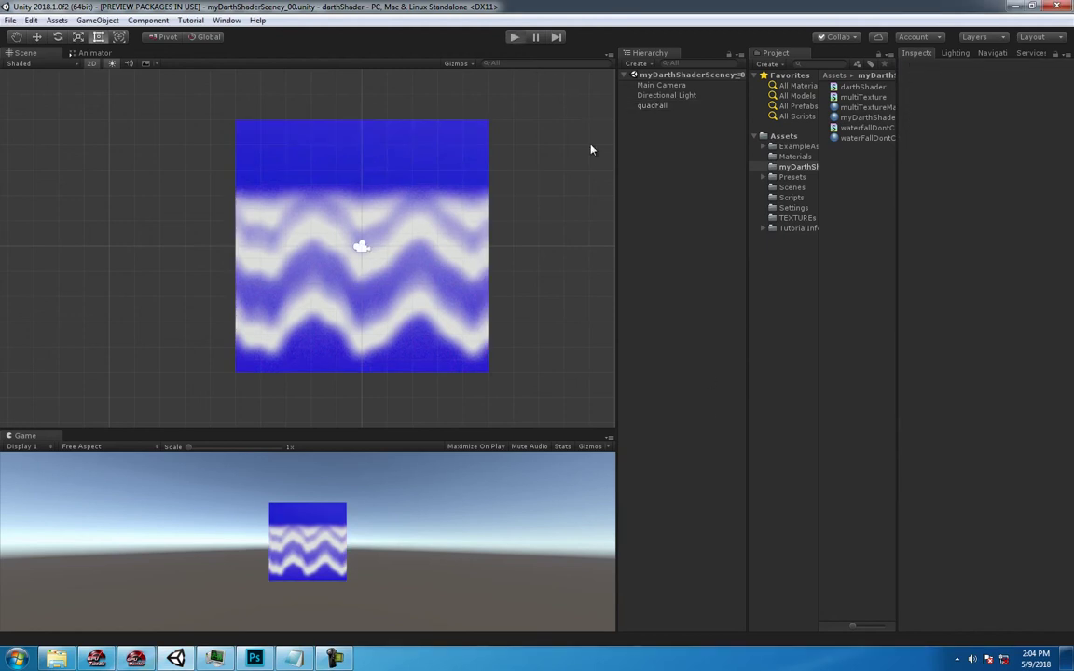
# Run the scene to watch the scrolling wave texture on the quad, and stop play mode.
pyautogui.hotkey('ctrl', 'p')
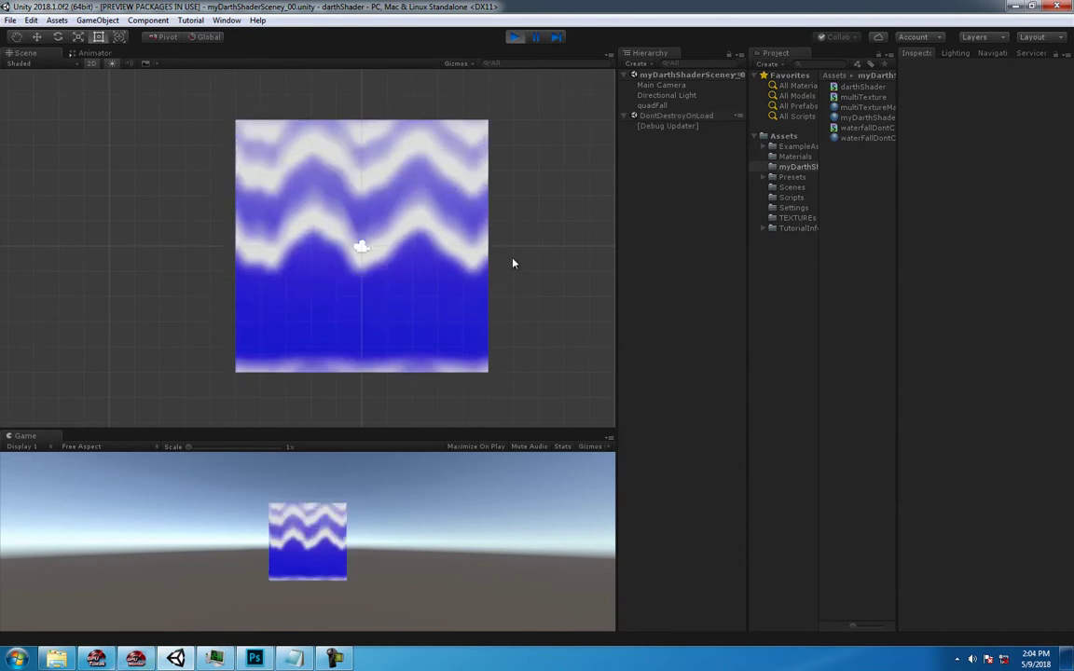
pyautogui.scroll(2, 485, 260)
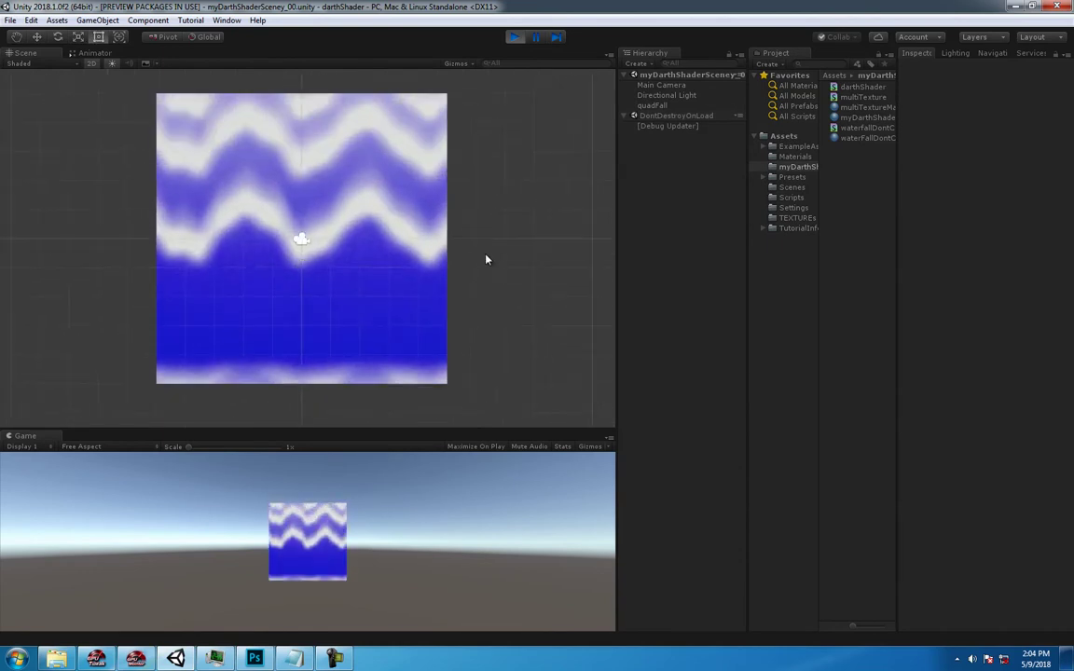
pyautogui.moveTo(310, 261); pyautogui.dragTo(411, 257, button='middle')
pyautogui.scroll(-2, 411, 257)
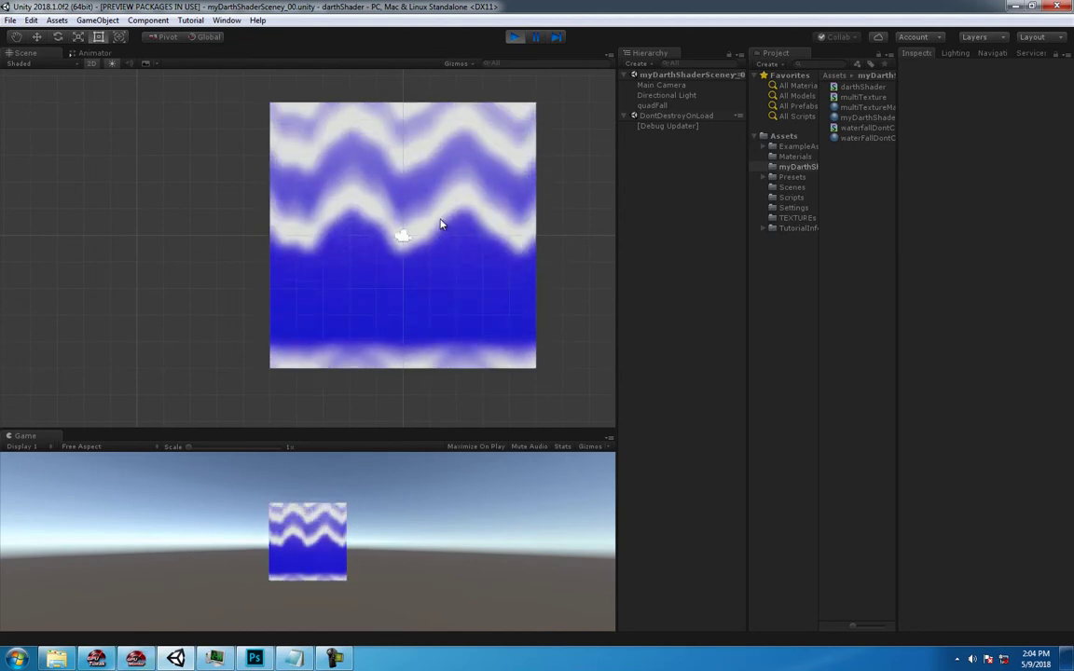
pyautogui.moveTo(442, 223); pyautogui.dragTo(382, 231, button='middle')
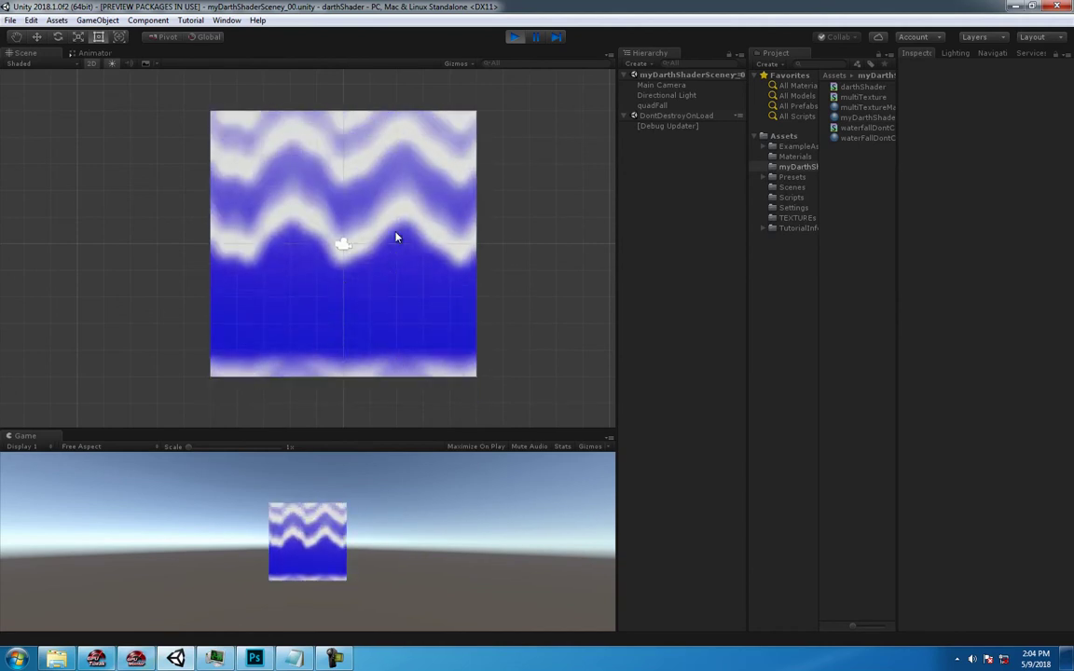
pyautogui.click(513, 38)
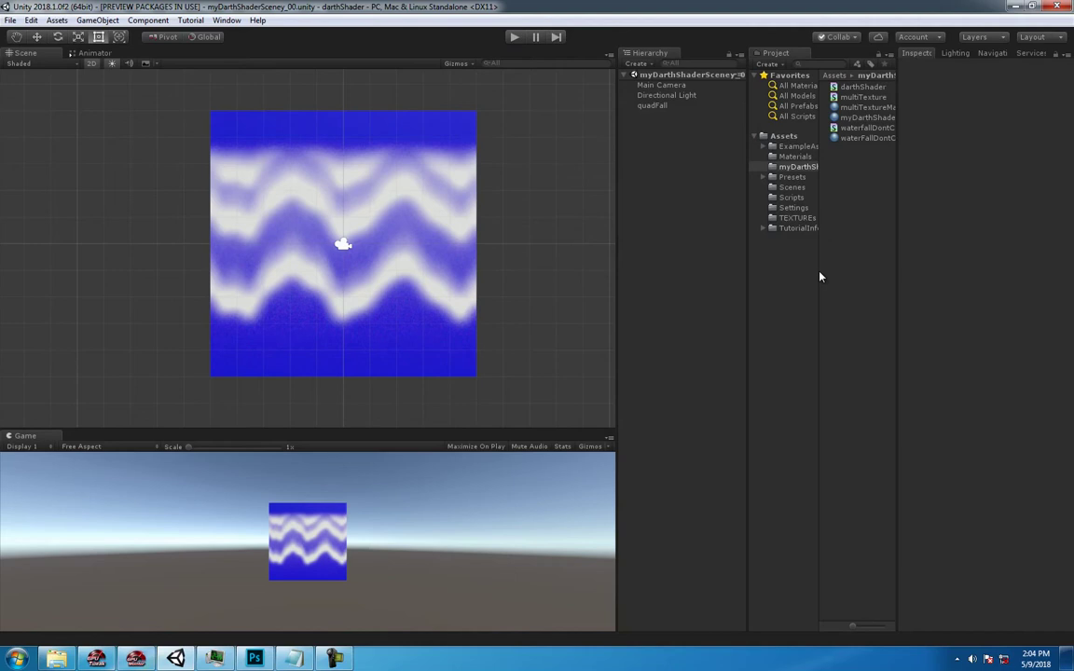
# Inspect the settings of the waterFallDontChaseMat and multiTextureMat materials.
pyautogui.click(837, 139)
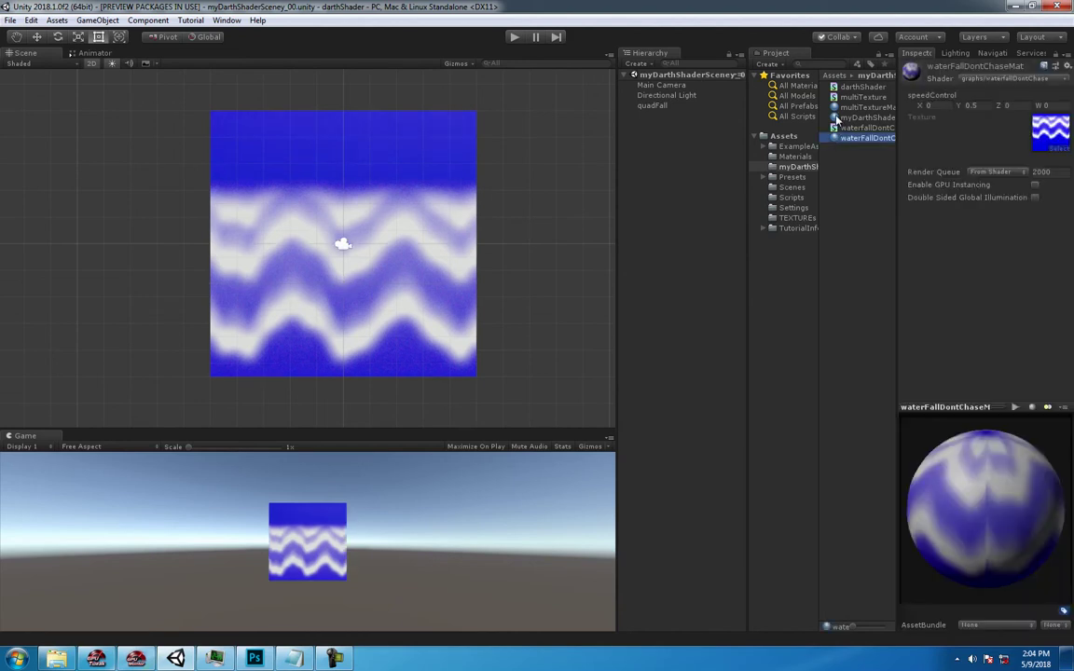
pyautogui.click(838, 108)
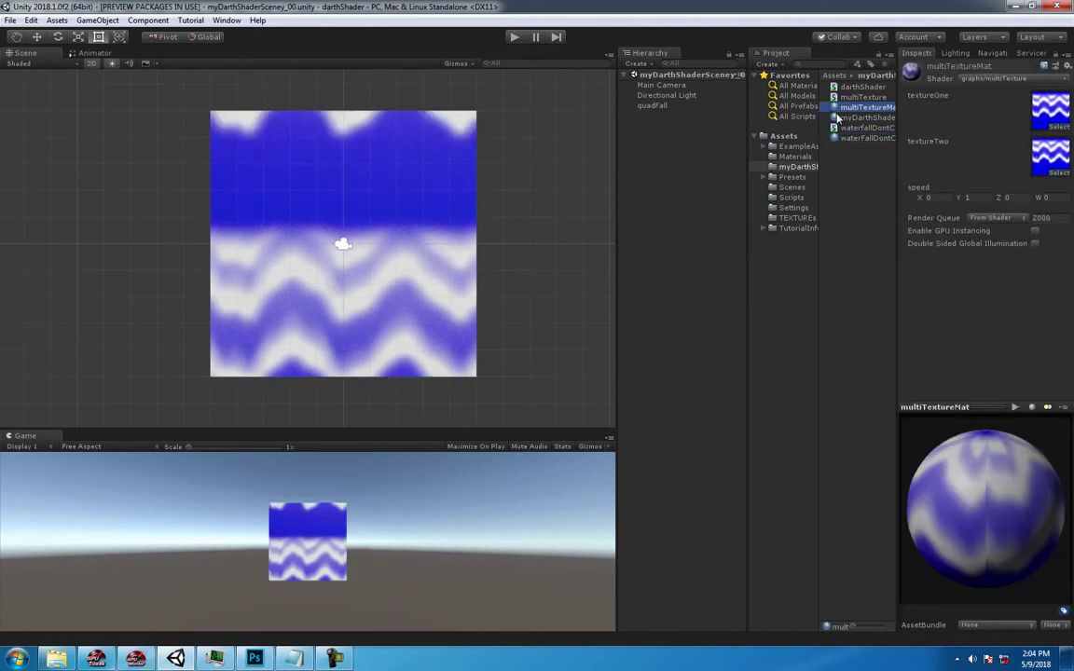
pyautogui.rightClick(863, 189)
pyautogui.moveTo(900, 185)
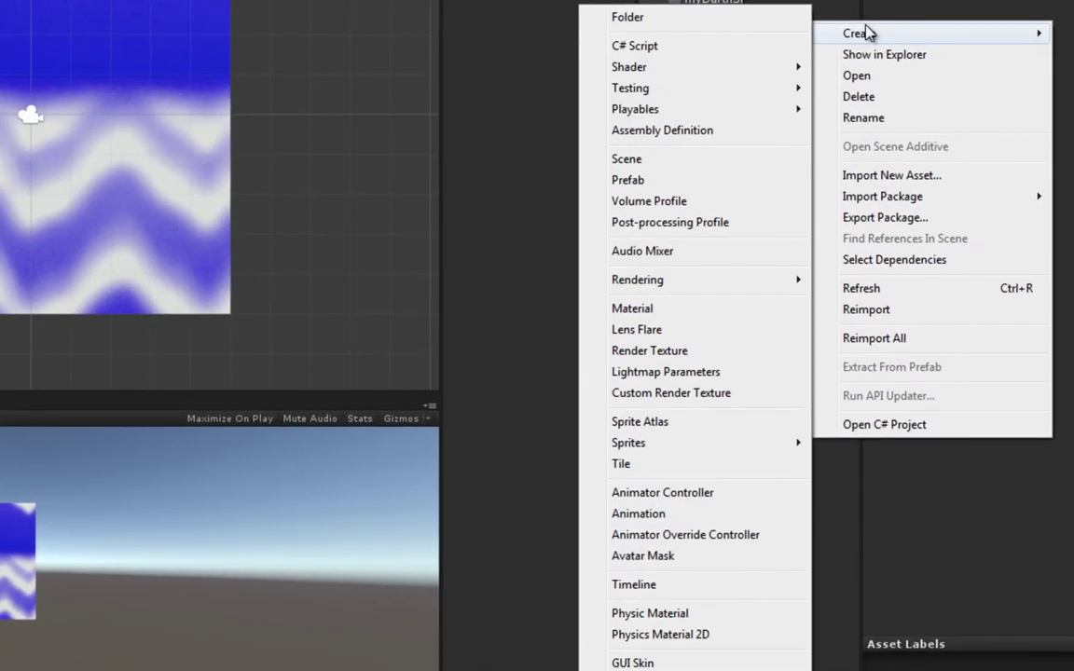
pyautogui.moveTo(646, 70)
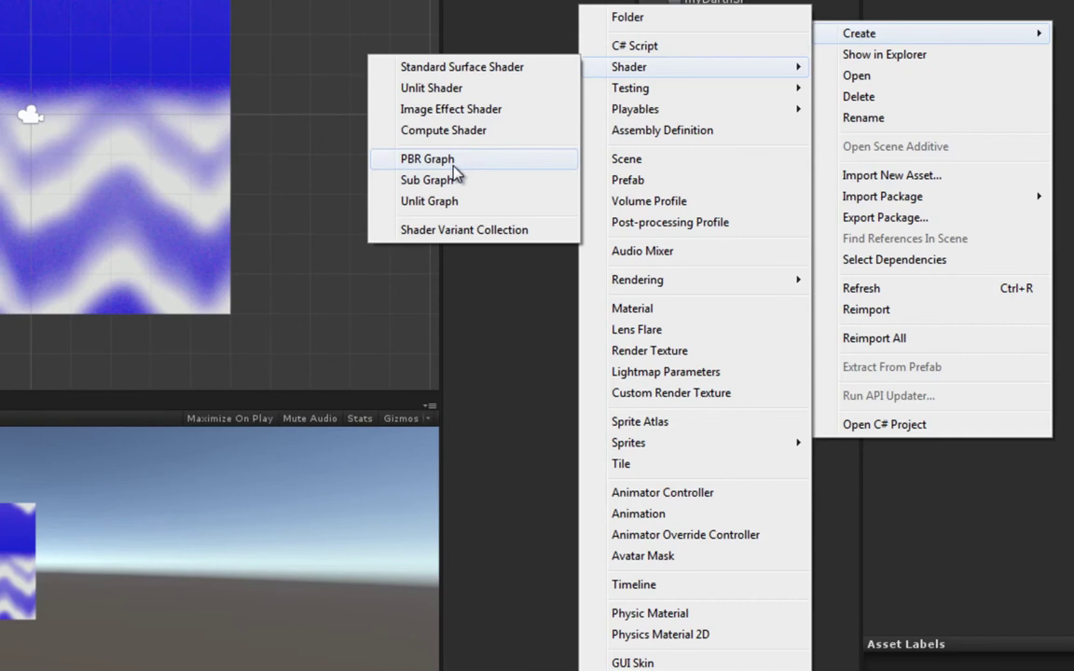
pyautogui.click(829, 3)
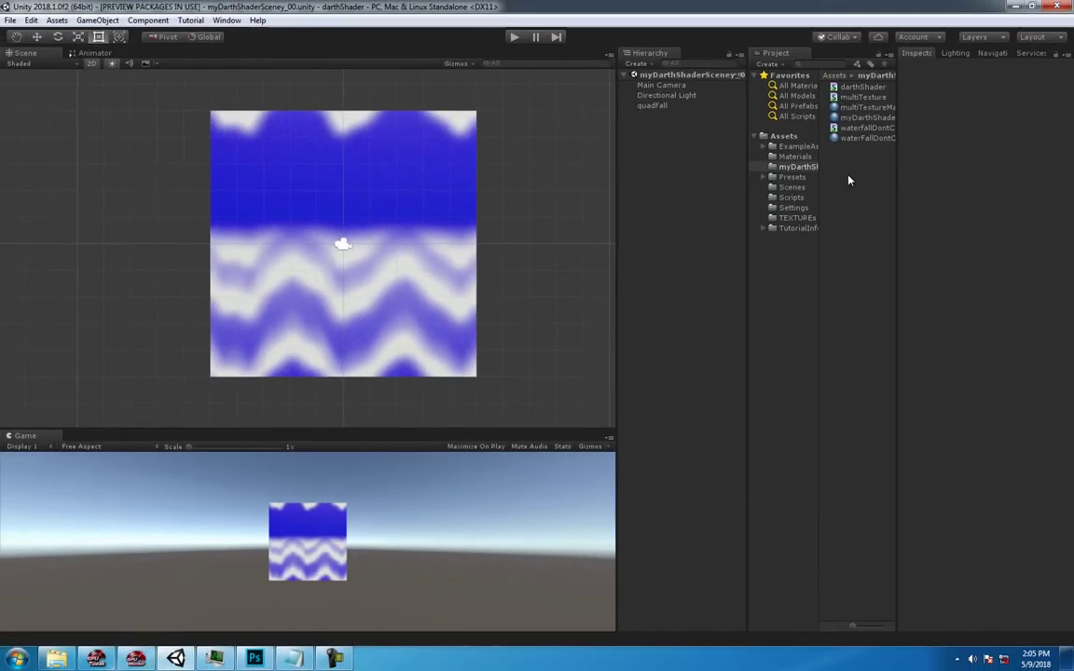
pyautogui.rightClick(849, 180)
pyautogui.moveTo(885, 186)
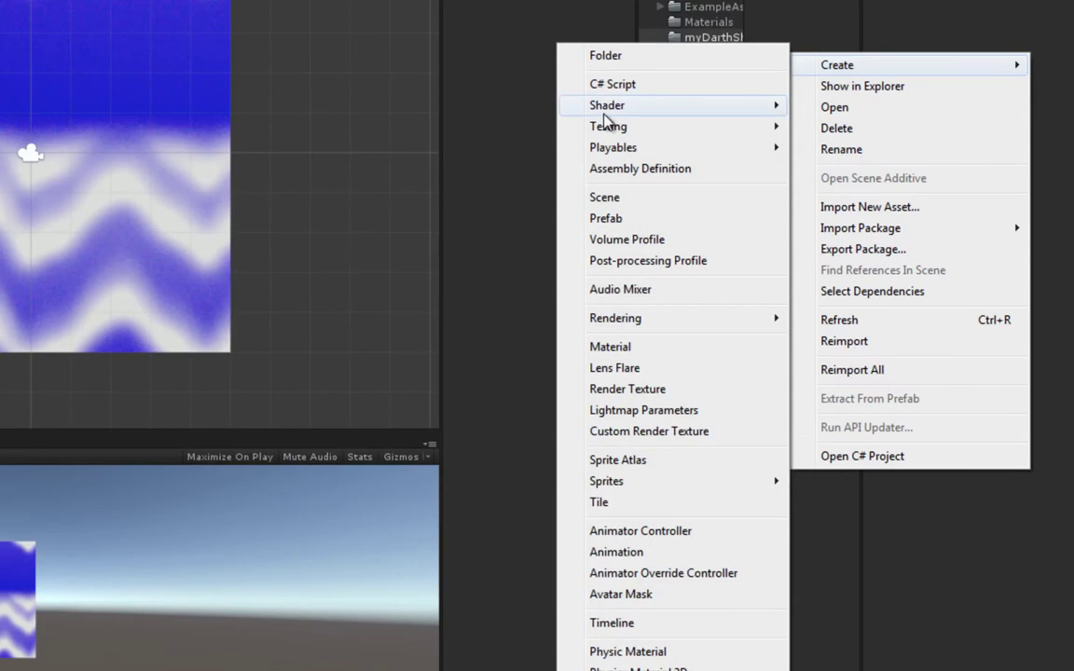
pyautogui.moveTo(607, 122)
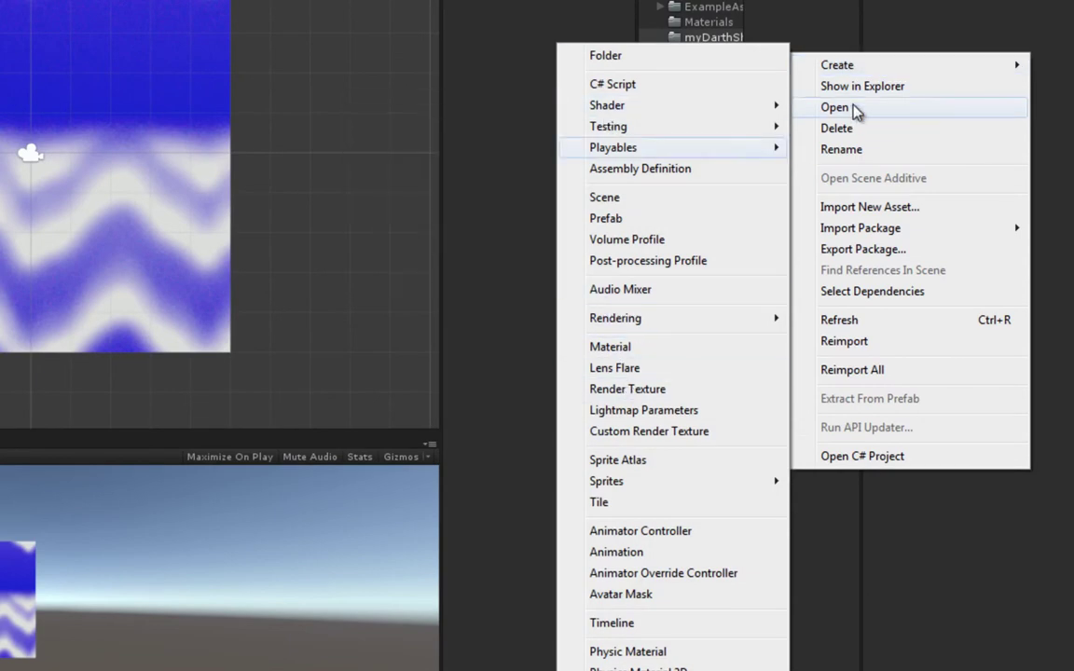
pyautogui.click(799, 37)
pyautogui.click(797, 40)
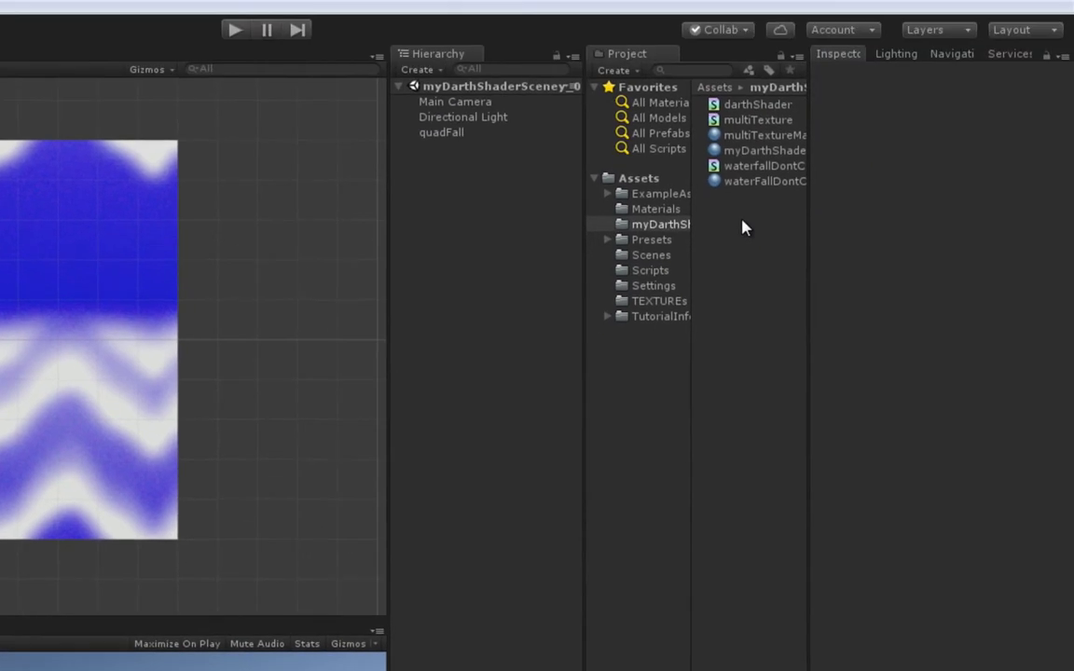
# Open the multiTexture shader graph and move the PBR Master node closer to the Sample Texture 2D node.
pyautogui.click(737, 136)
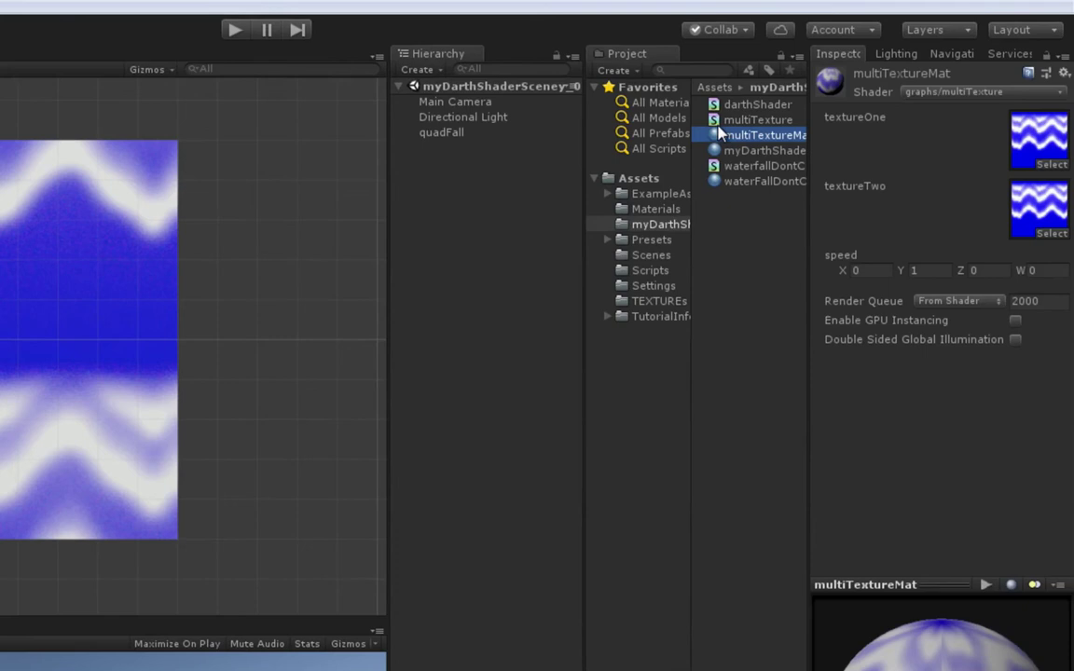
pyautogui.click(746, 120)
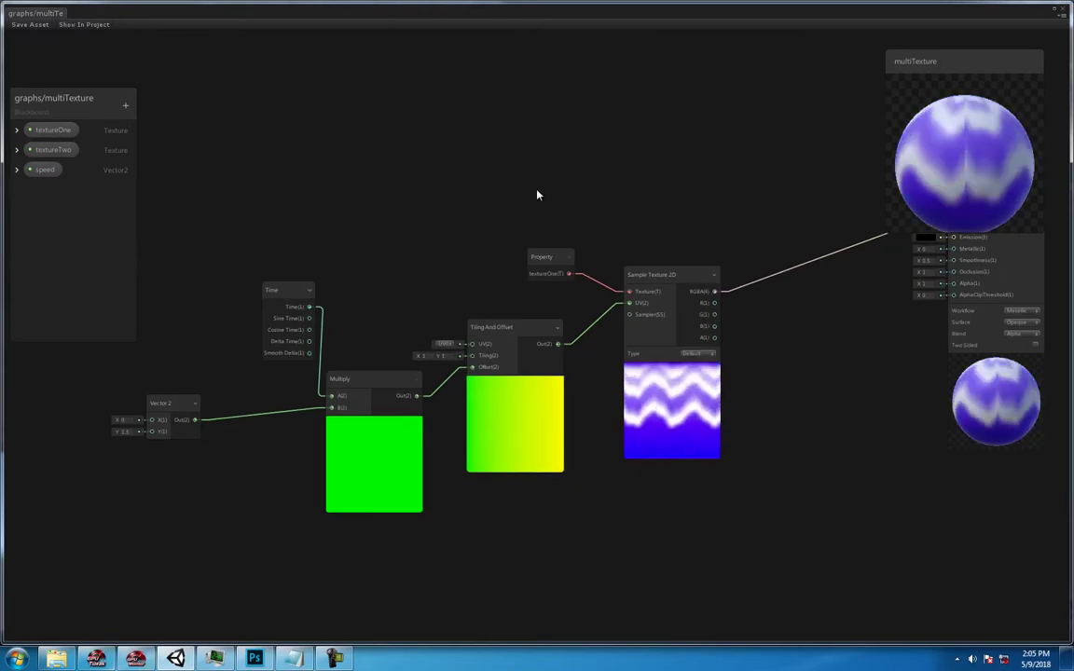
pyautogui.scroll(3, 653, 280)
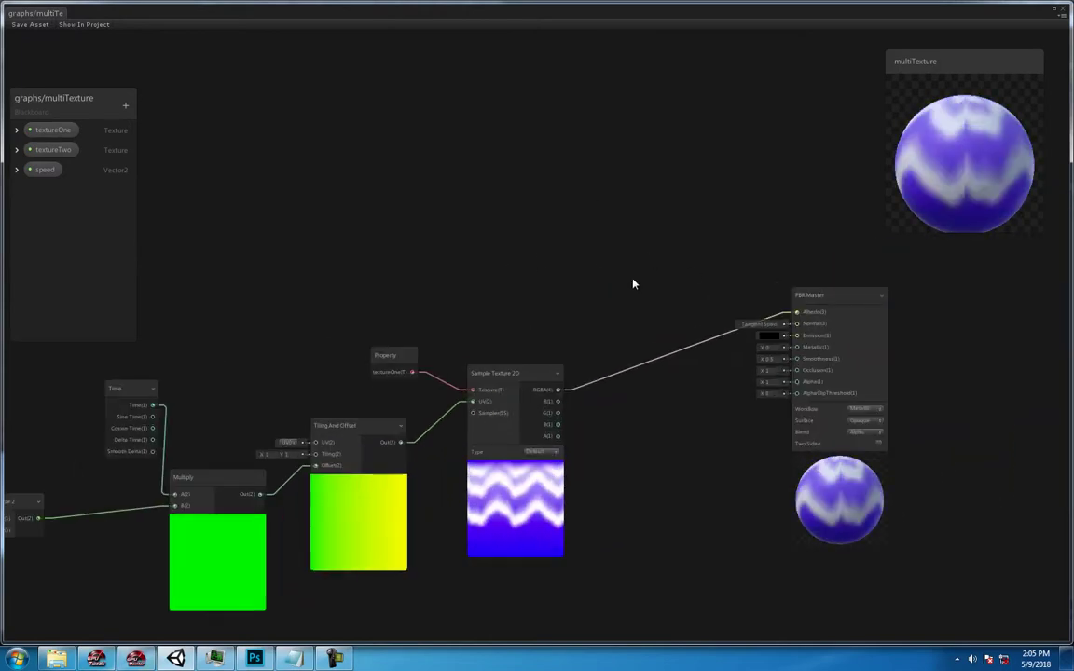
pyautogui.moveTo(847, 303); pyautogui.dragTo(753, 340)
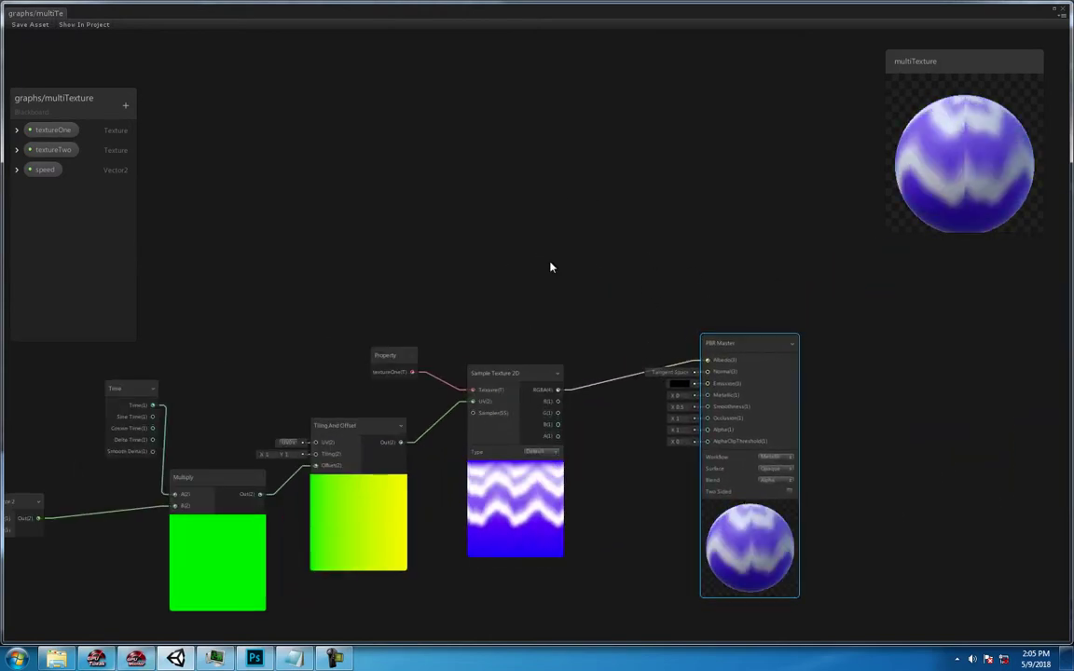
pyautogui.moveTo(551, 266); pyautogui.dragTo(689, 181, button='middle')
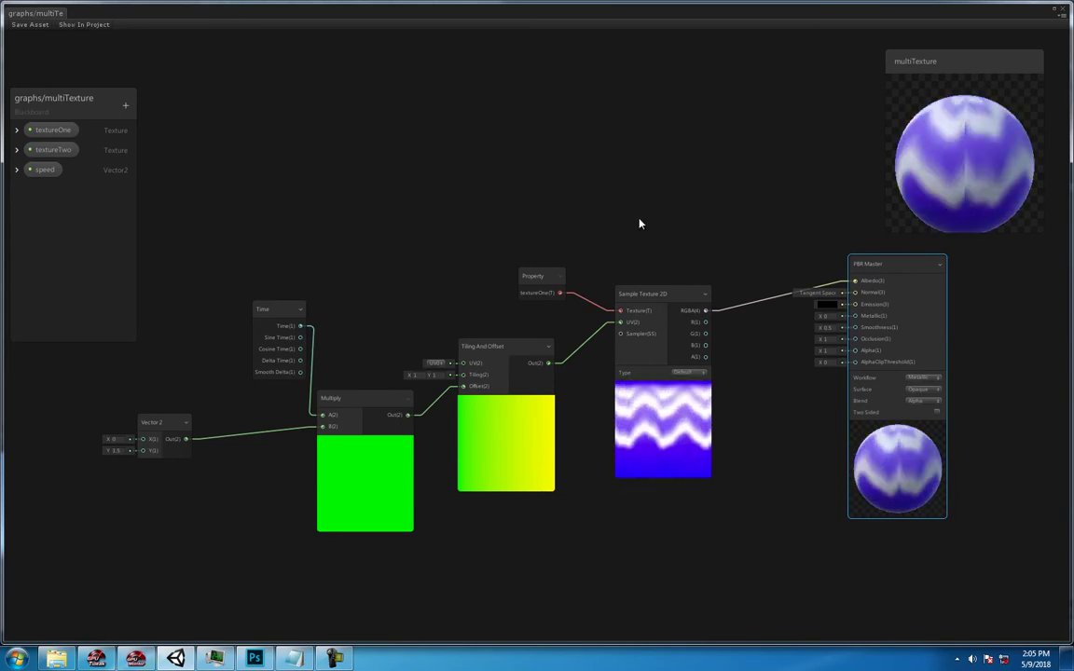
pyautogui.moveTo(628, 205); pyautogui.dragTo(623, 218, button='middle')
pyautogui.moveTo(532, 221); pyautogui.dragTo(590, 218, button='middle')
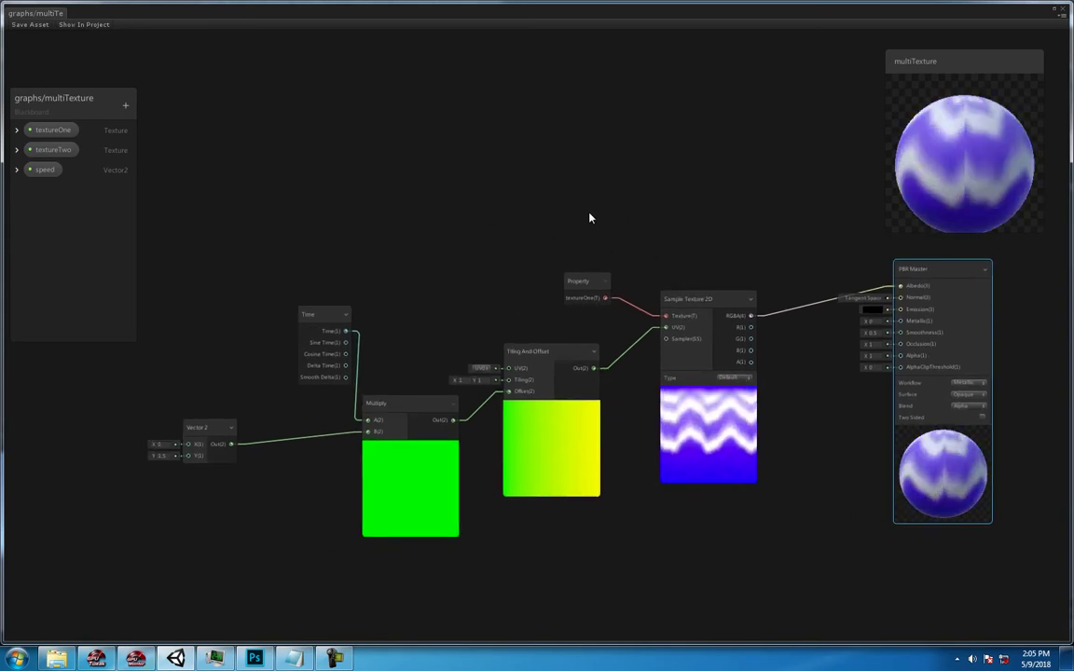
pyautogui.moveTo(848, 584); pyautogui.dragTo(191, 231)
pyautogui.click(535, 121)
pyautogui.scroll(-2, 620, 158)
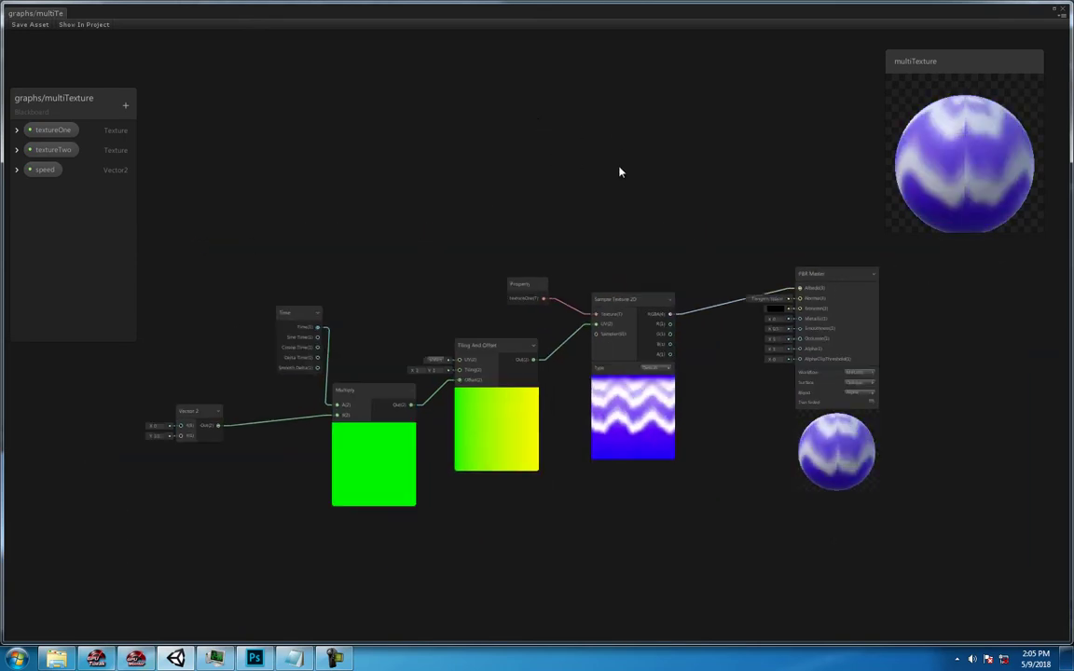
# Set the main preview mesh to Quad, trying Capsule as well, and shrink the preview window.
pyautogui.rightClick(965, 144)
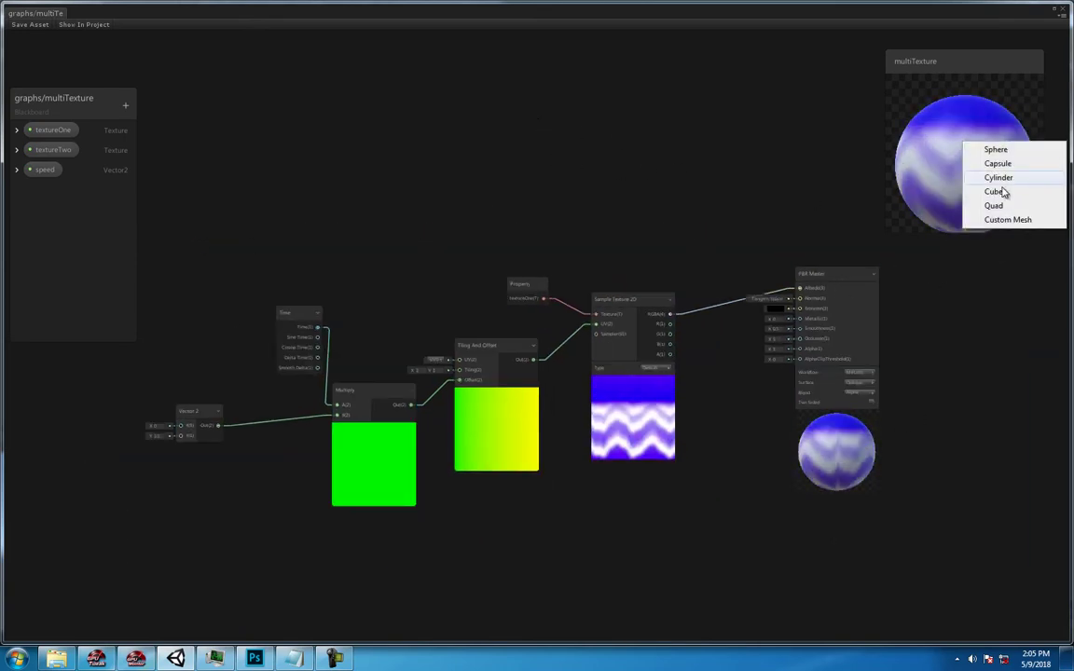
pyautogui.click(1002, 209)
pyautogui.moveTo(998, 216); pyautogui.dragTo(957, 161)
pyautogui.rightClick(970, 132)
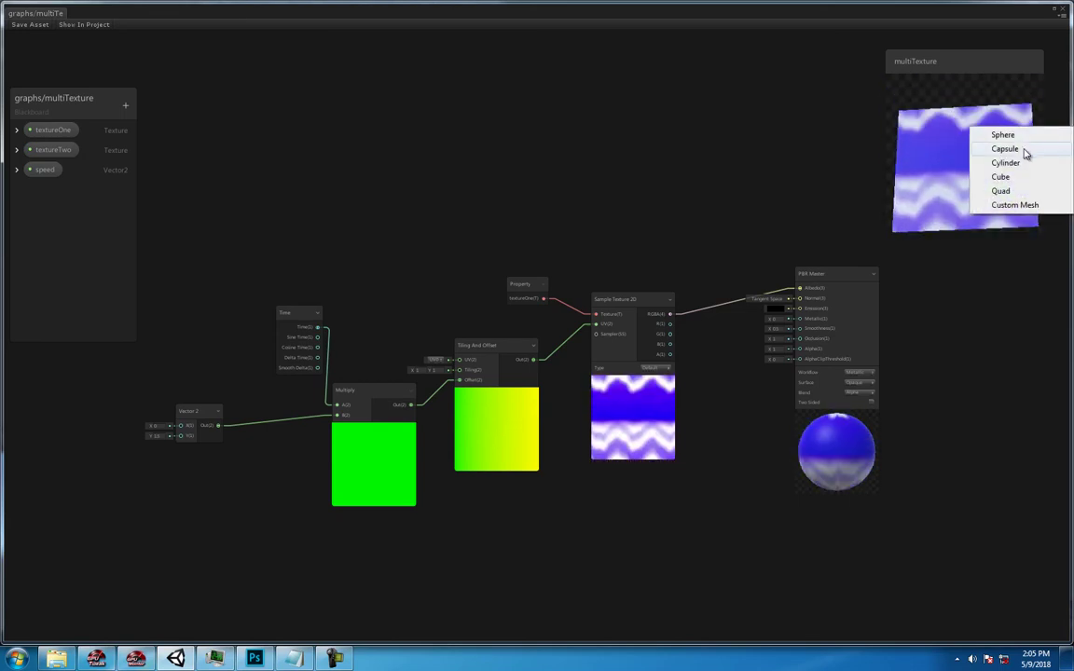
pyautogui.click(1005, 150)
pyautogui.rightClick(960, 156)
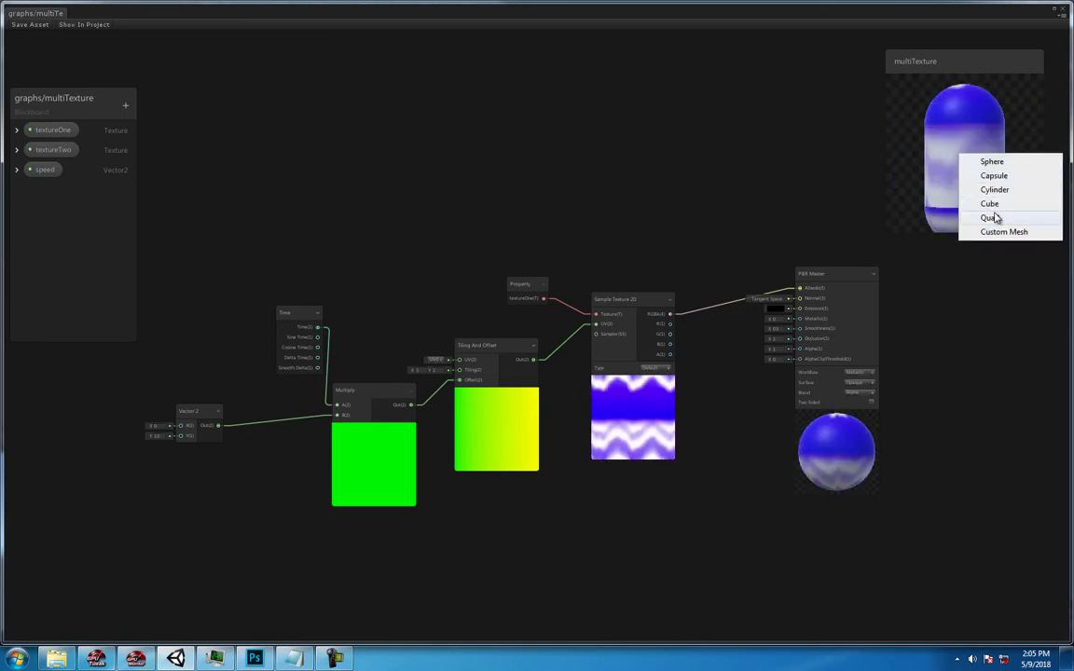
pyautogui.click(993, 218)
pyautogui.moveTo(983, 222); pyautogui.dragTo(970, 182)
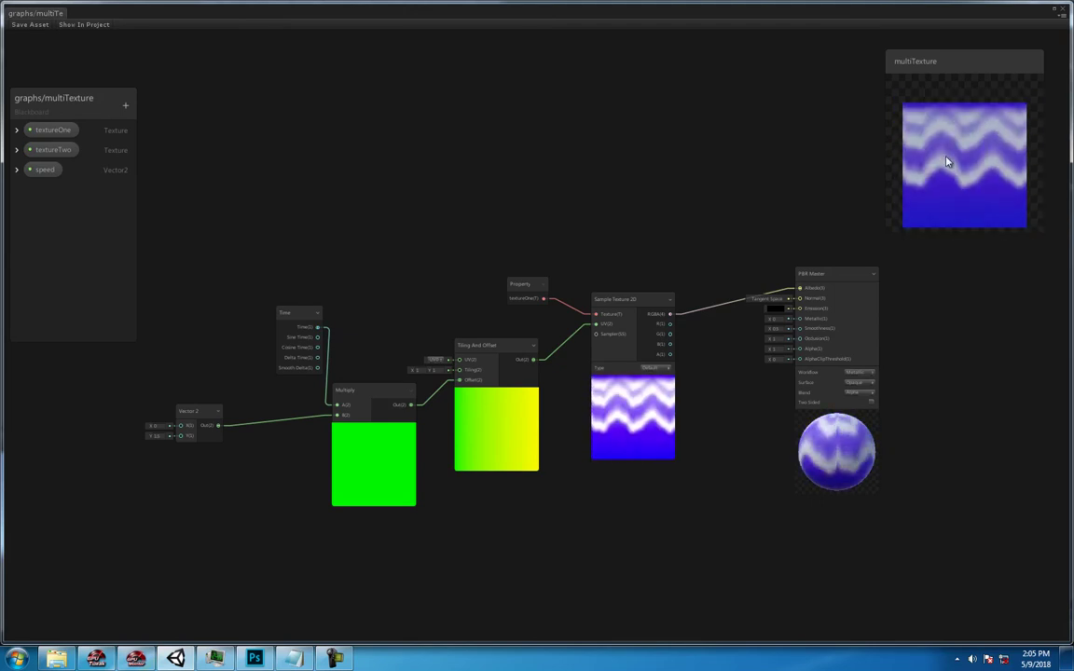
pyautogui.moveTo(886, 52); pyautogui.dragTo(848, 158)
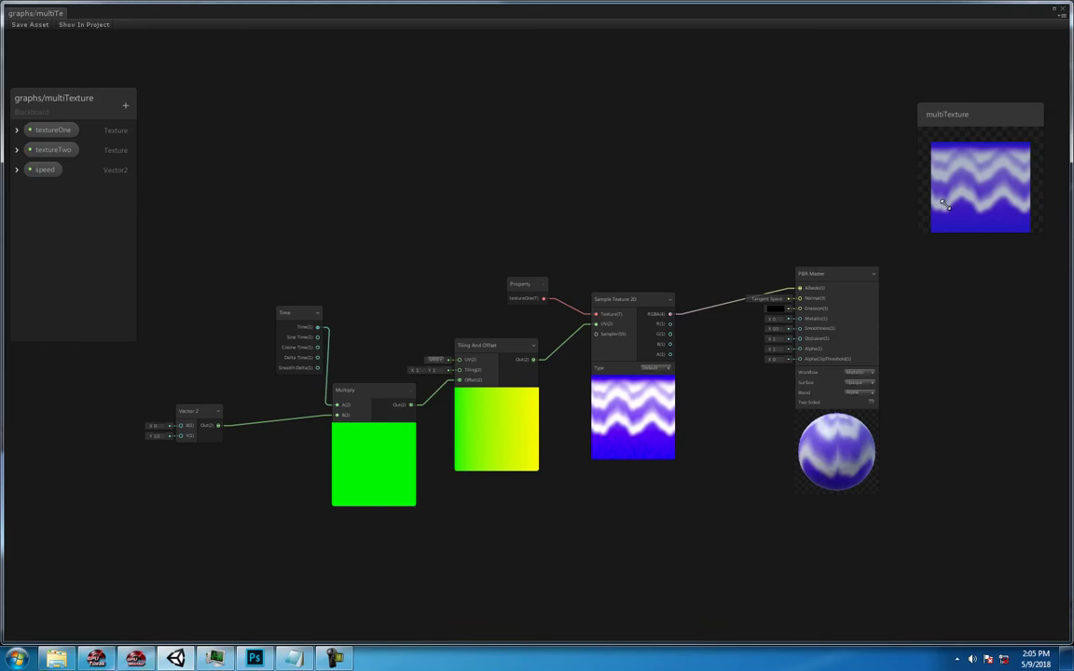
pyautogui.moveTo(906, 108); pyautogui.dragTo(901, 80)
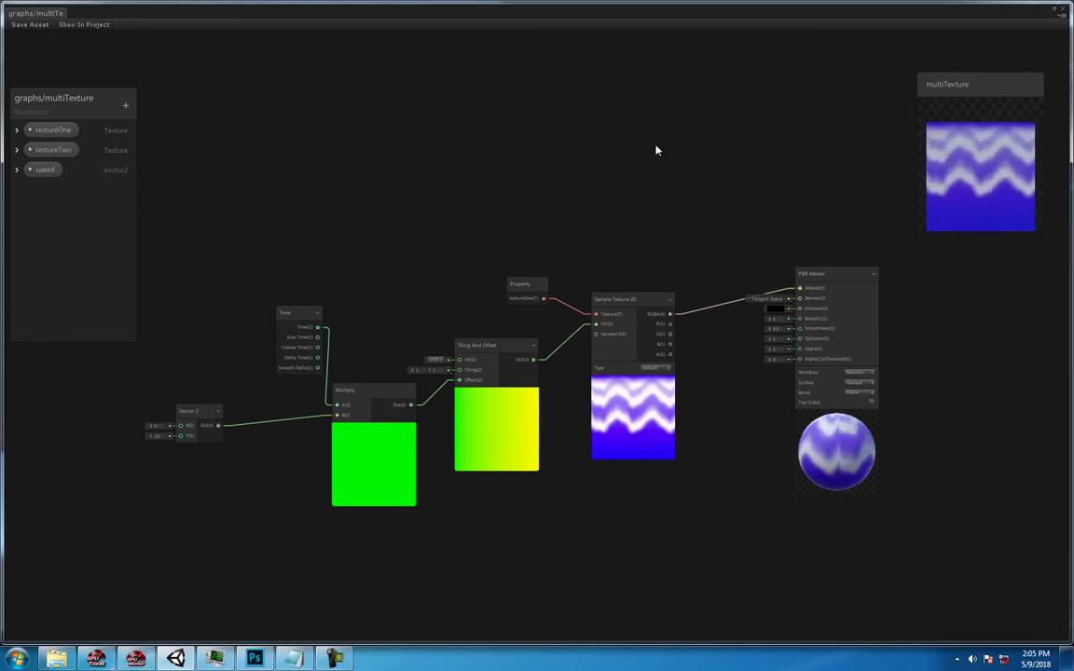
# Copy the node chain from Vector 2 and Time through Sample Texture 2D and paste it above the original chain.
pyautogui.moveTo(655, 149); pyautogui.dragTo(714, 147, button='middle')
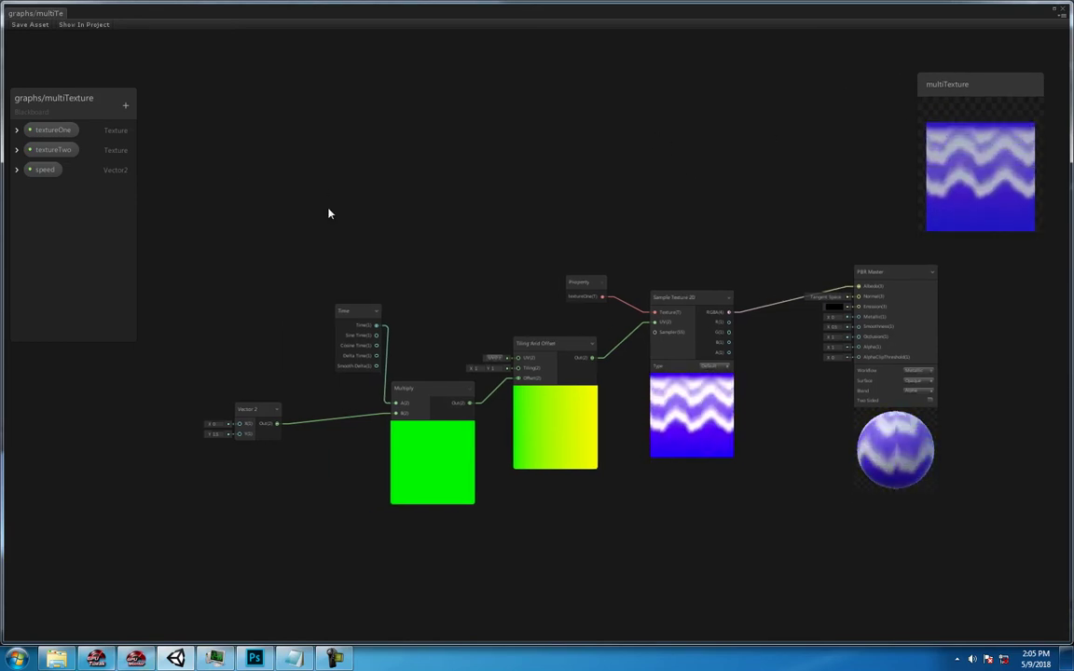
pyautogui.moveTo(205, 204); pyautogui.dragTo(751, 533)
pyautogui.rightClick(686, 300)
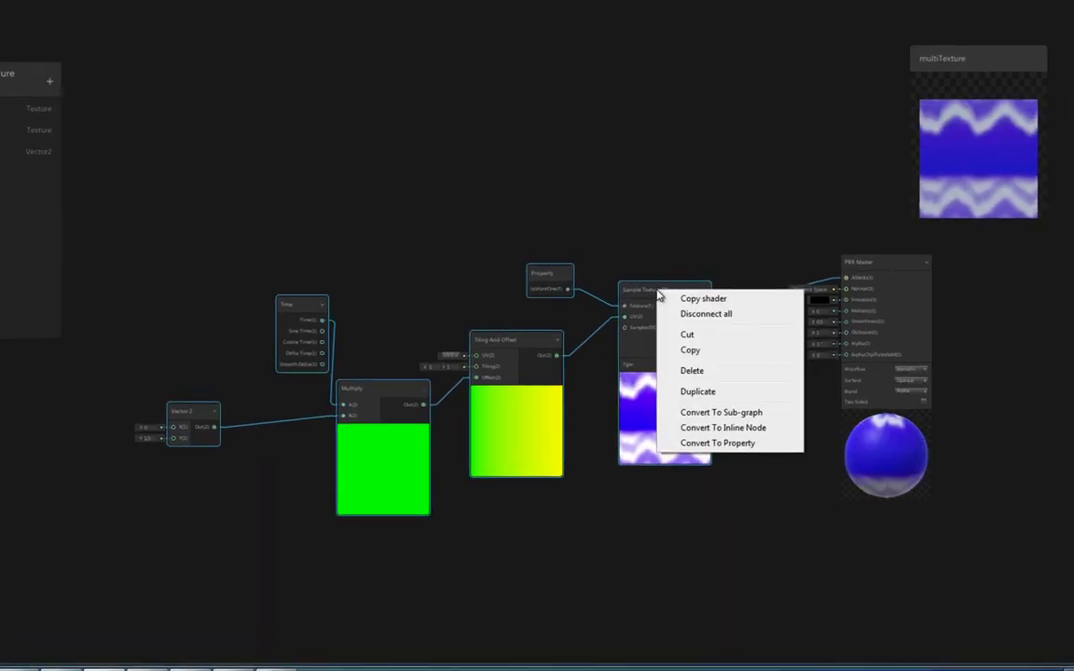
pyautogui.click(695, 356)
pyautogui.rightClick(453, 140)
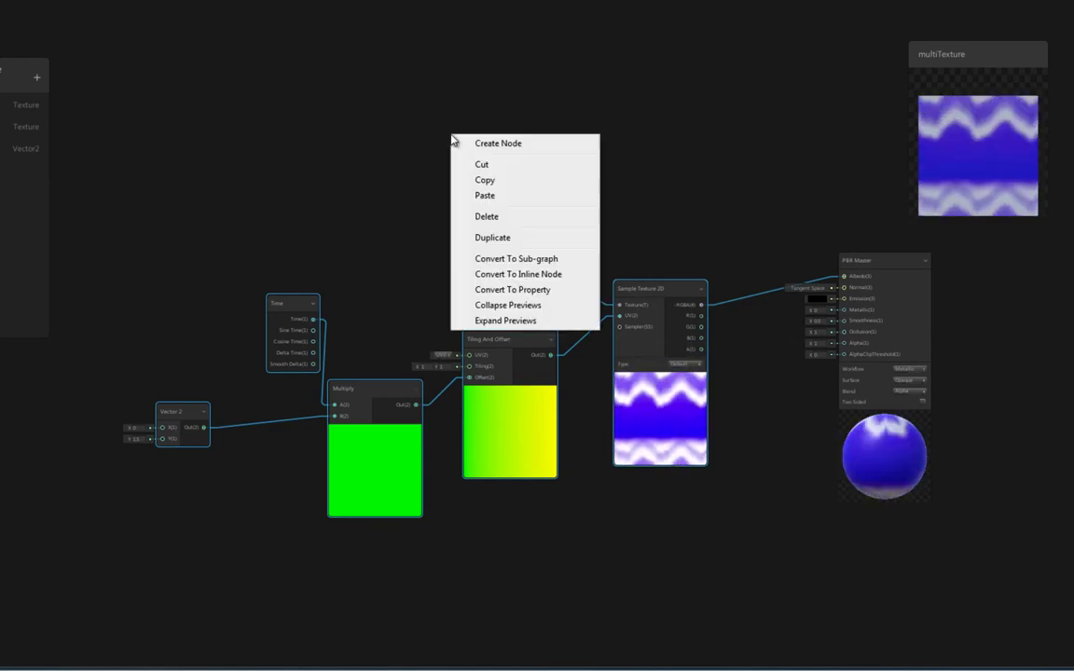
pyautogui.click(506, 195)
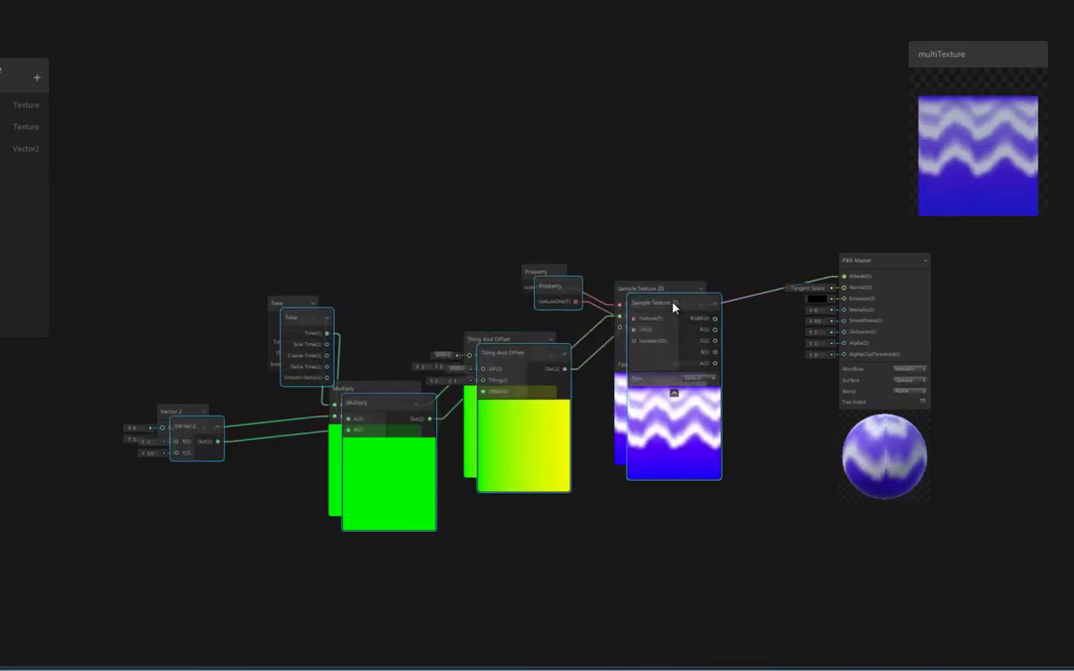
pyautogui.moveTo(671, 304); pyautogui.dragTo(662, 67)
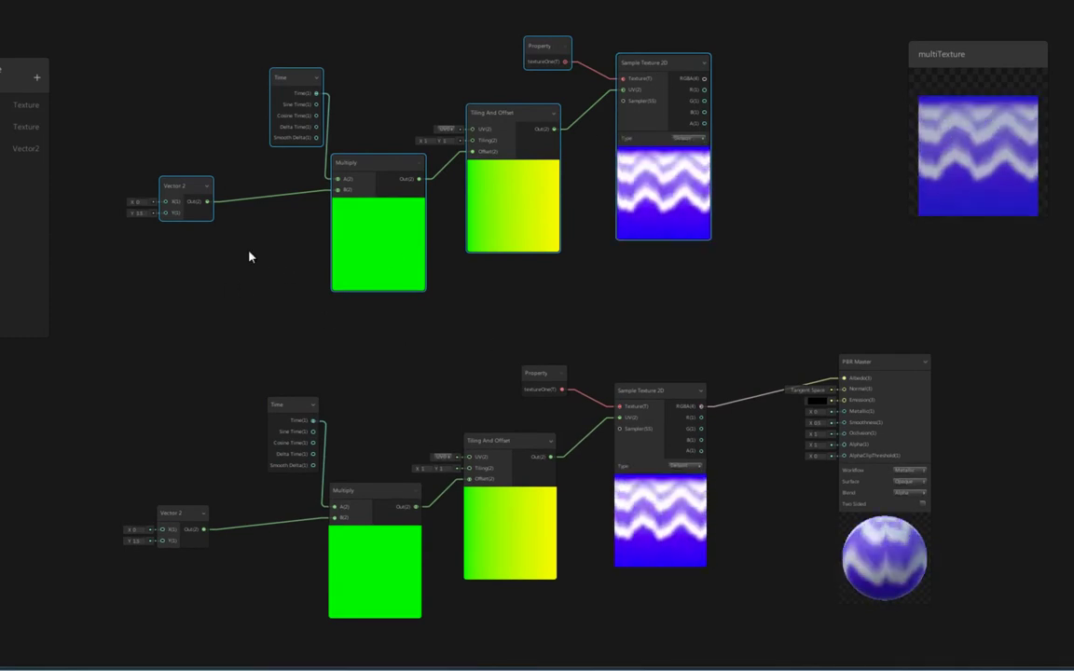
pyautogui.moveTo(290, 86); pyautogui.dragTo(316, 110)
pyautogui.click(198, 112)
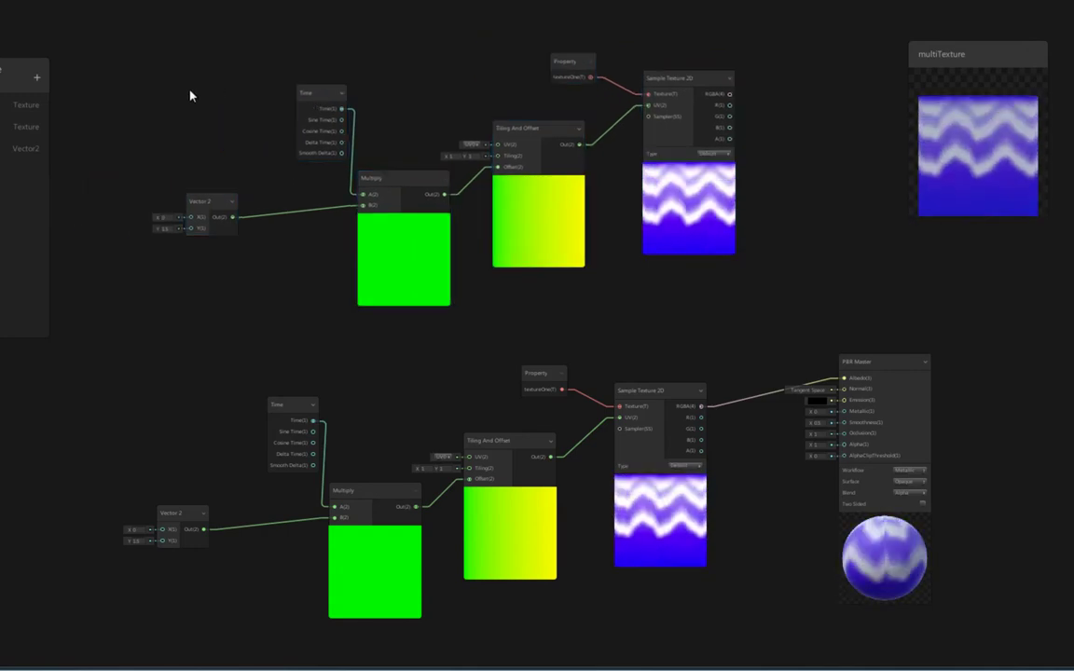
# Disconnect the original Sample Texture 2D from the PBR Master's Albedo and move the copied node chain closer to the original.
pyautogui.click(748, 401)
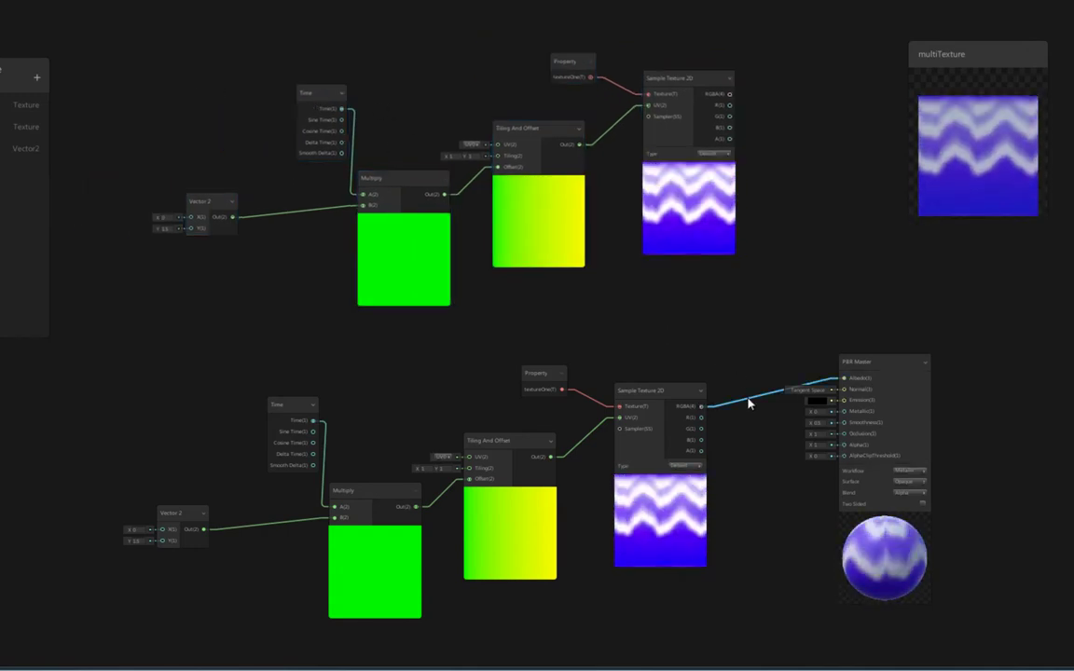
pyautogui.press('Delete')
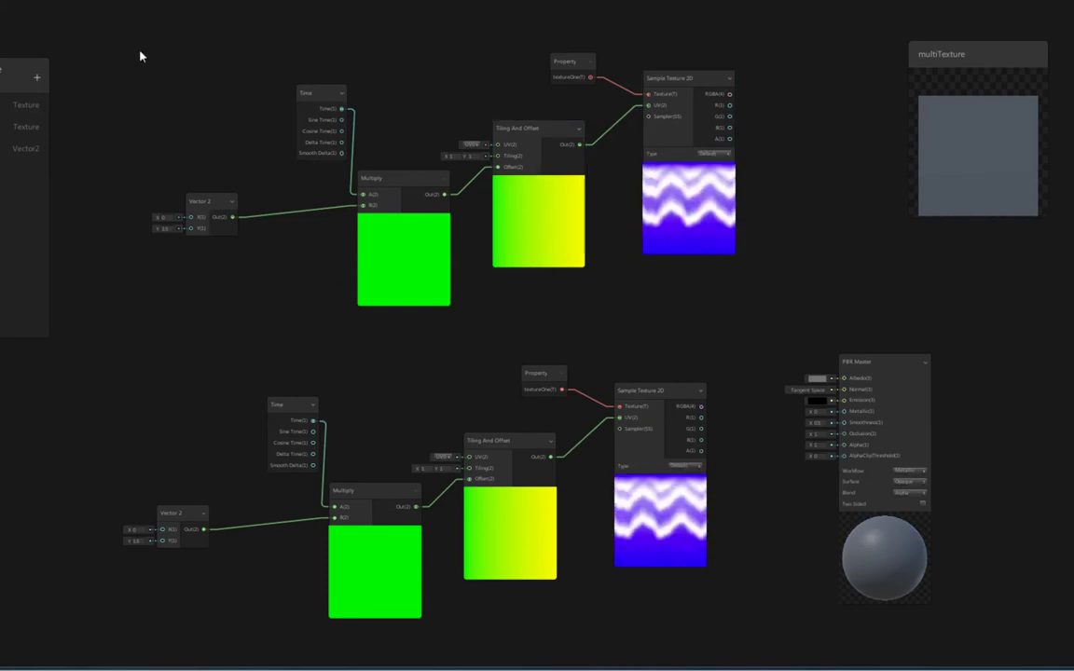
pyautogui.moveTo(799, 309); pyautogui.dragTo(799, 309)
pyautogui.moveTo(705, 87); pyautogui.dragTo(665, 116)
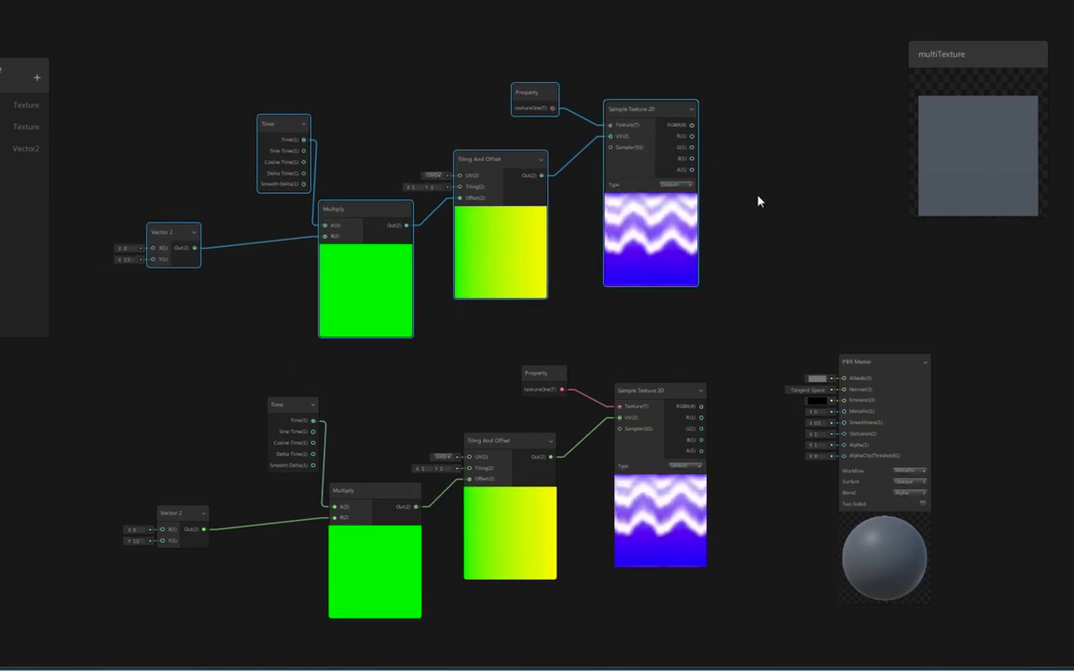
# Line up the copied chain above the original and rearrange its Time, Vector 2 and Multiply nodes with Vector 2 below Time.
pyautogui.scroll(3, 758, 205)
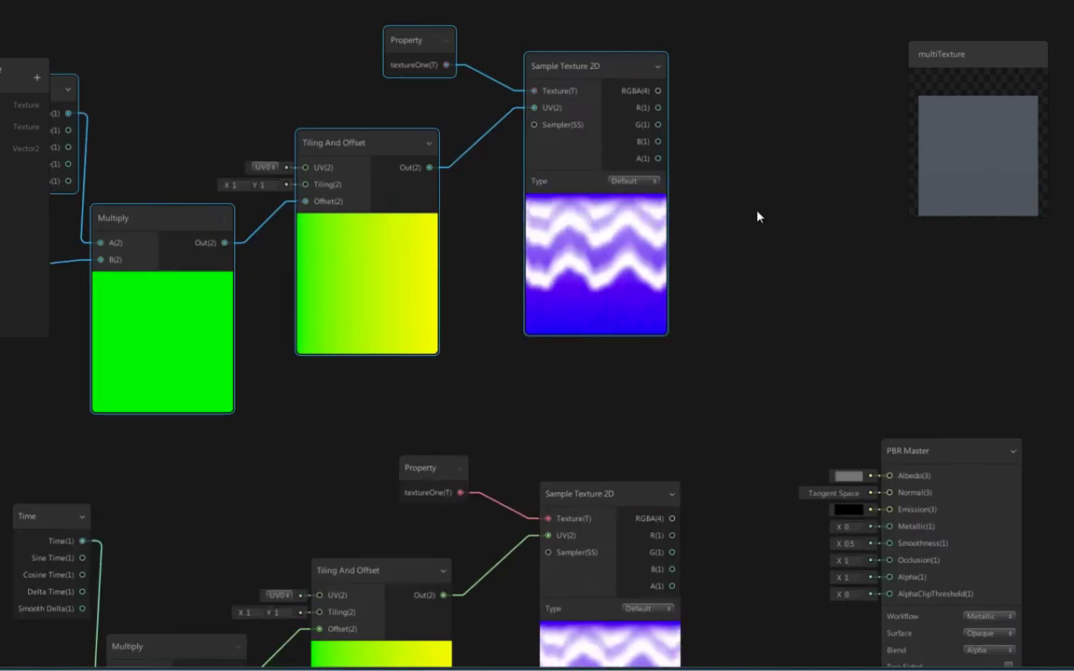
pyautogui.scroll(-3, 758, 216)
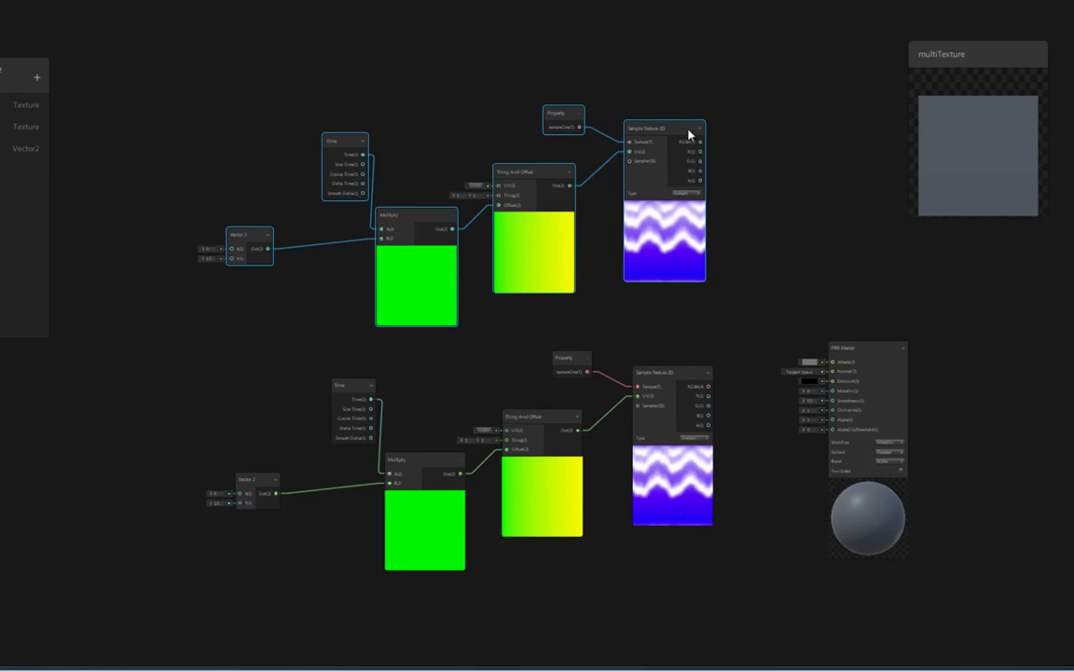
pyautogui.moveTo(690, 135)
pyautogui.mouseDown()
pyautogui.moveTo(663, 134)
pyautogui.moveTo(702, 159)
pyautogui.moveTo(625, 113)
pyautogui.moveTo(644, 116)
pyautogui.moveTo(661, 127)
pyautogui.moveTo(567, 88)
pyautogui.moveTo(673, 128)
pyautogui.mouseUp()
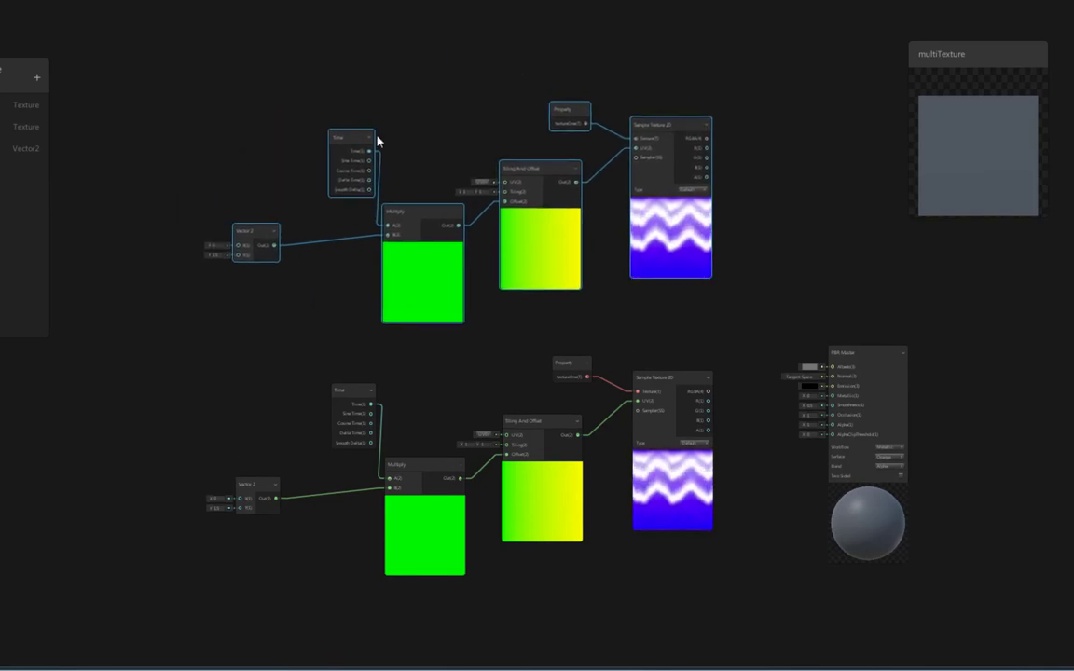
pyautogui.moveTo(343, 139); pyautogui.dragTo(314, 134)
pyautogui.moveTo(239, 227); pyautogui.dragTo(304, 223)
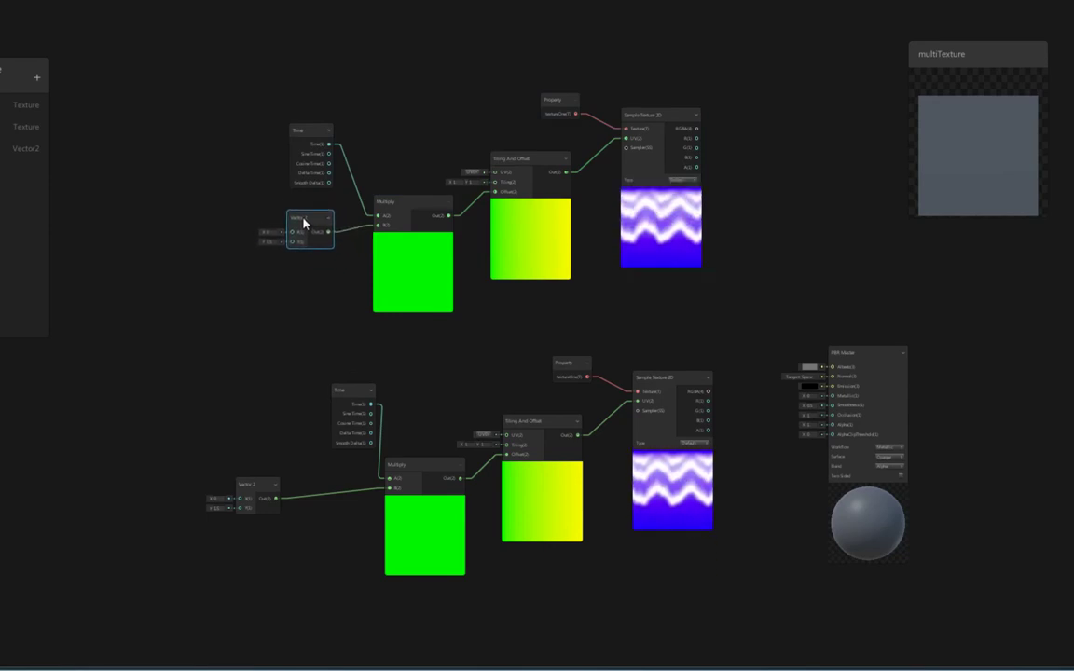
pyautogui.moveTo(386, 209); pyautogui.dragTo(377, 220)
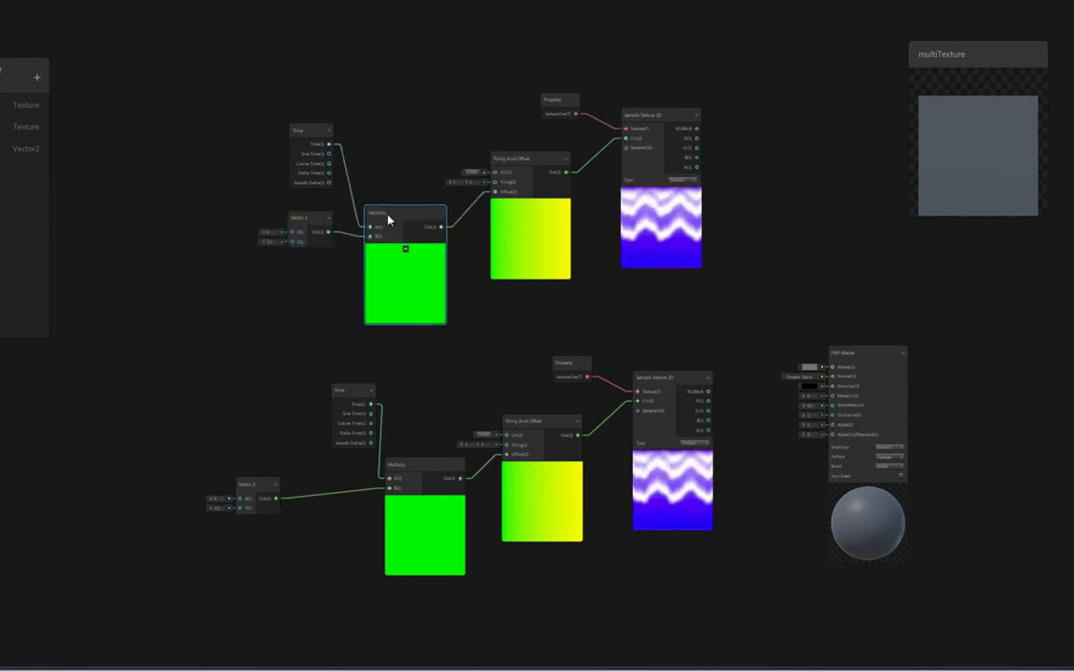
pyautogui.moveTo(310, 142); pyautogui.dragTo(271, 147)
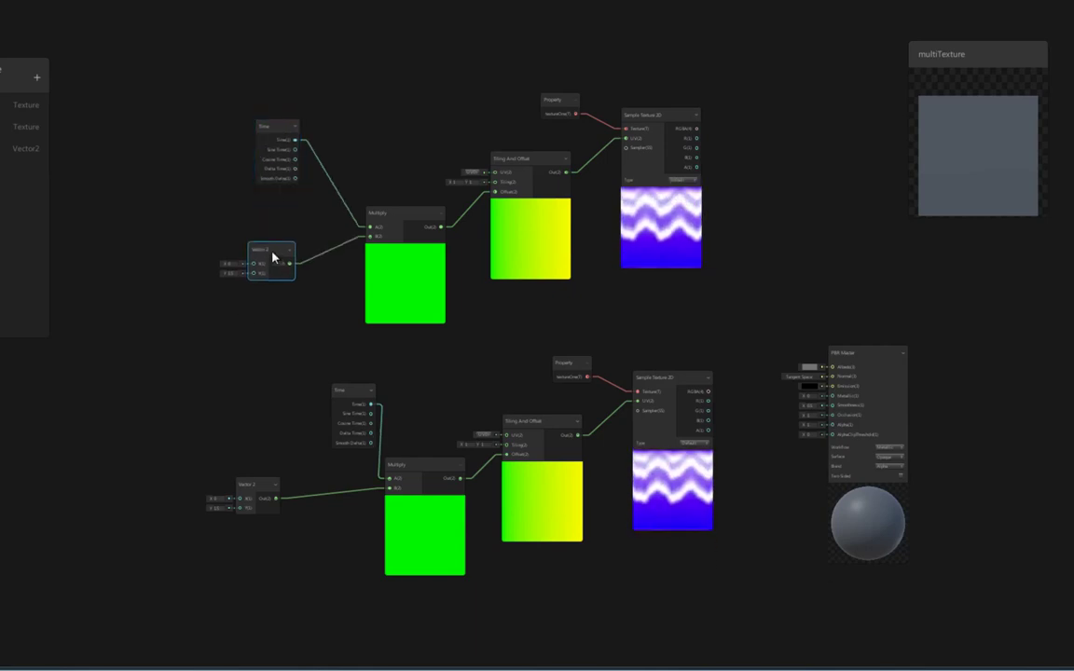
pyautogui.click(280, 345)
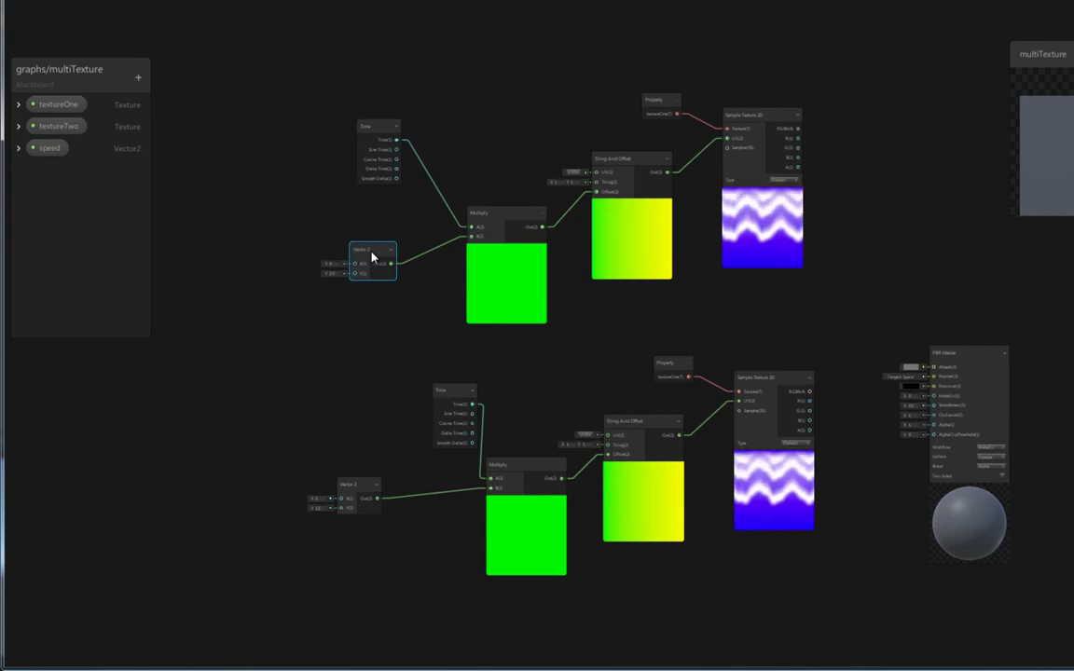
# Replace the upper chain's Vector 2 node with a new Vector2 property named speedTwo, connected to the Multiply node's B input.
pyautogui.press('Delete')
pyautogui.click(138, 81)
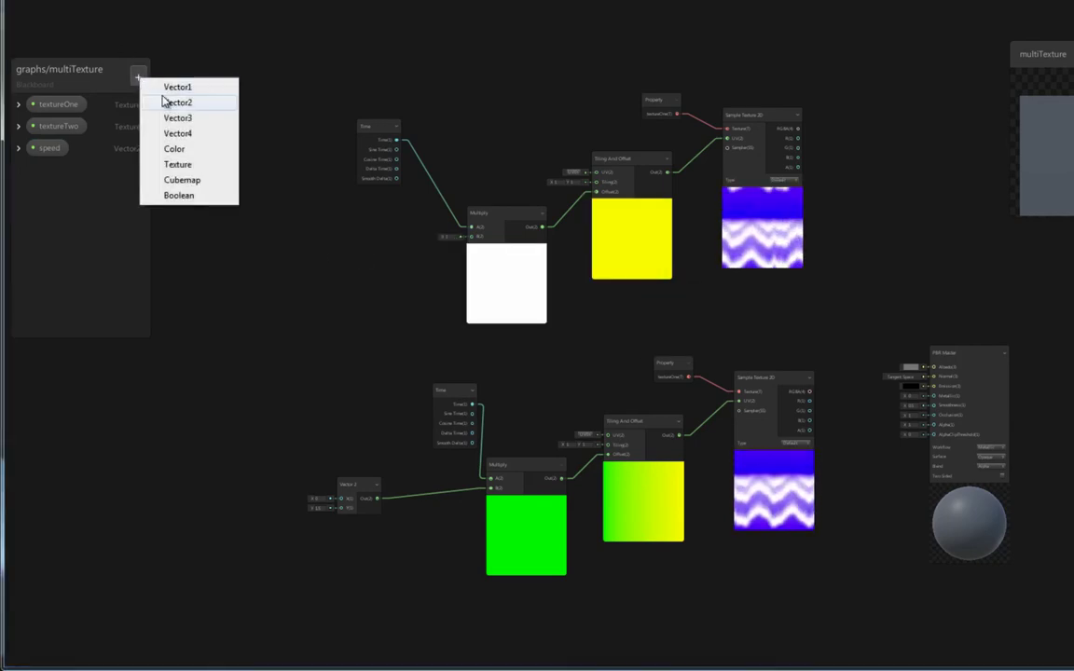
pyautogui.click(177, 103)
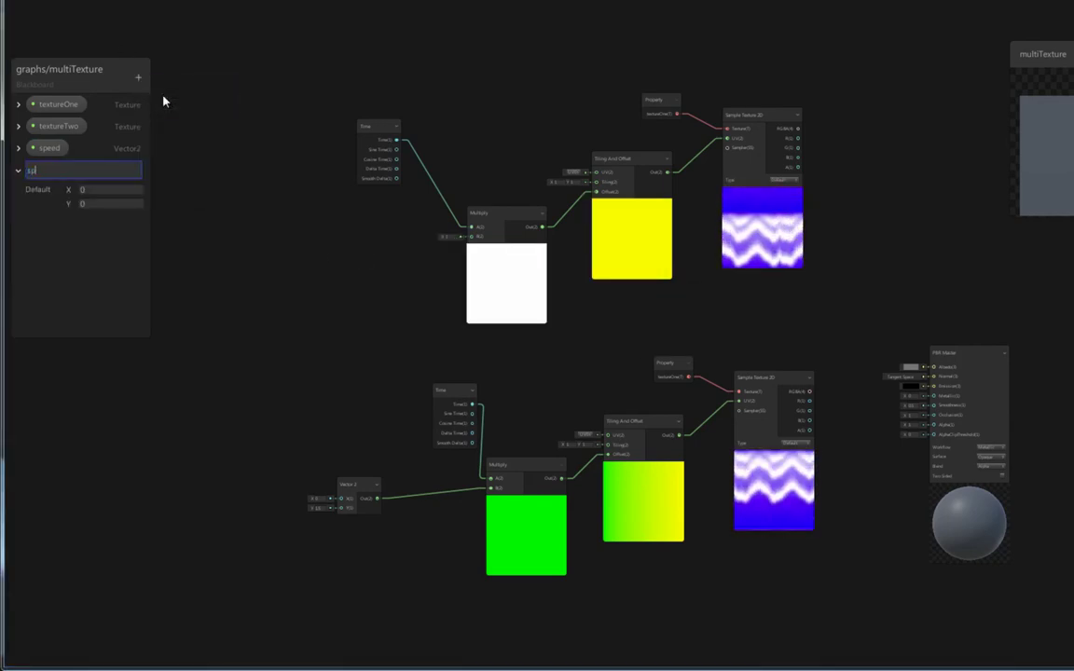
pyautogui.write('speedTwo')
pyautogui.press('Return')
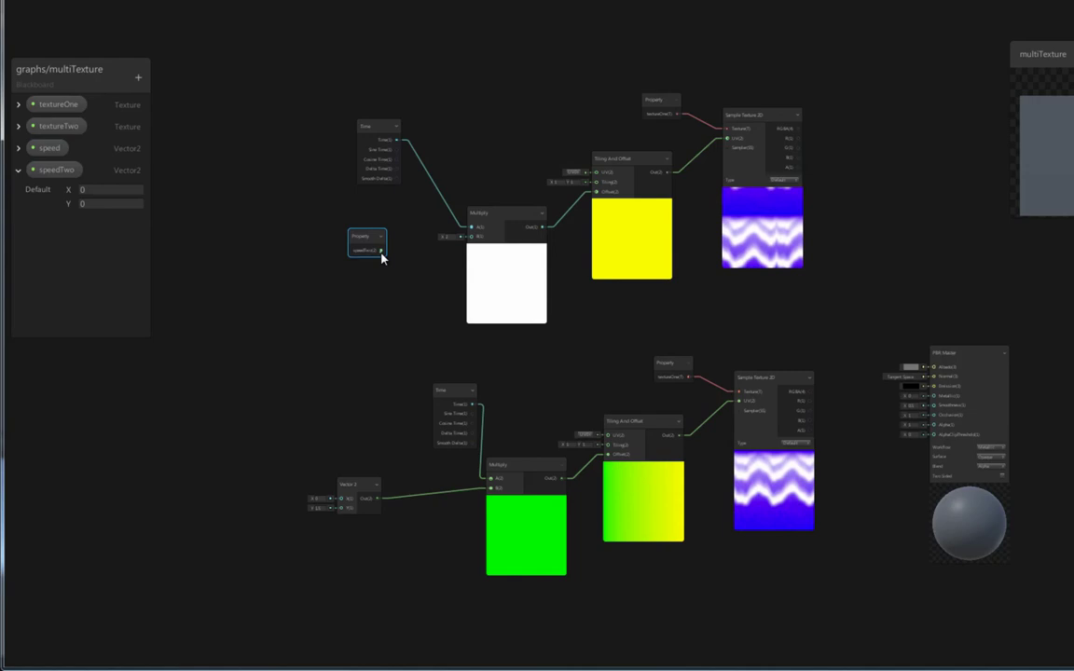
pyautogui.moveTo(473, 238); pyautogui.dragTo(472, 237)
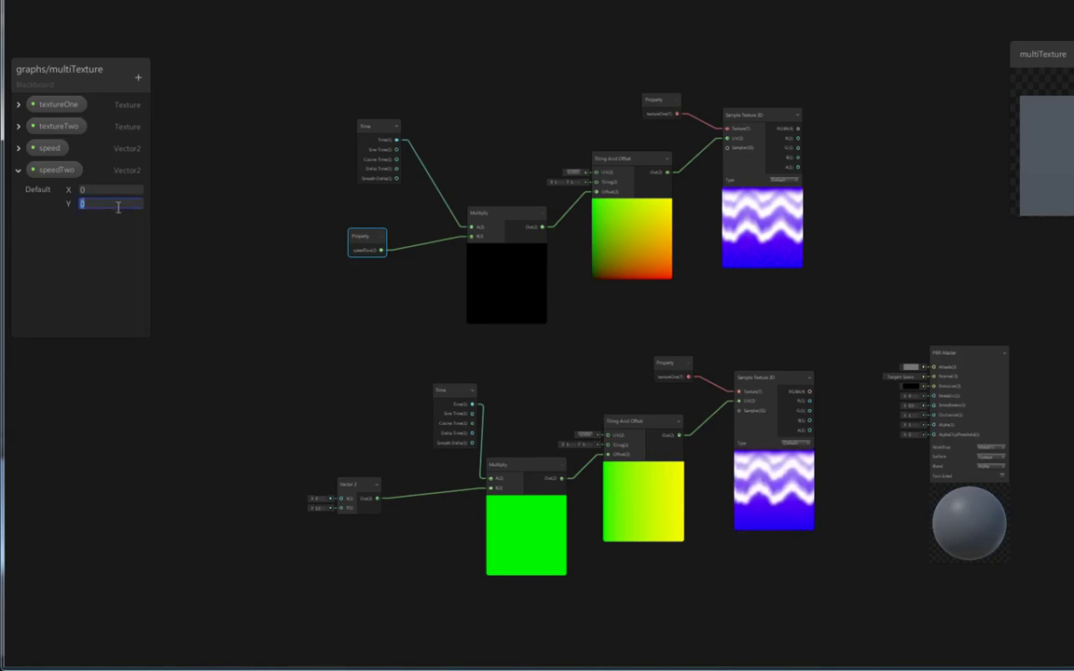
# Try 10 as speedTwo's default Y, compare it with the speed property's defaults, and set it to 2.
pyautogui.write('10')
pyautogui.press('Return')
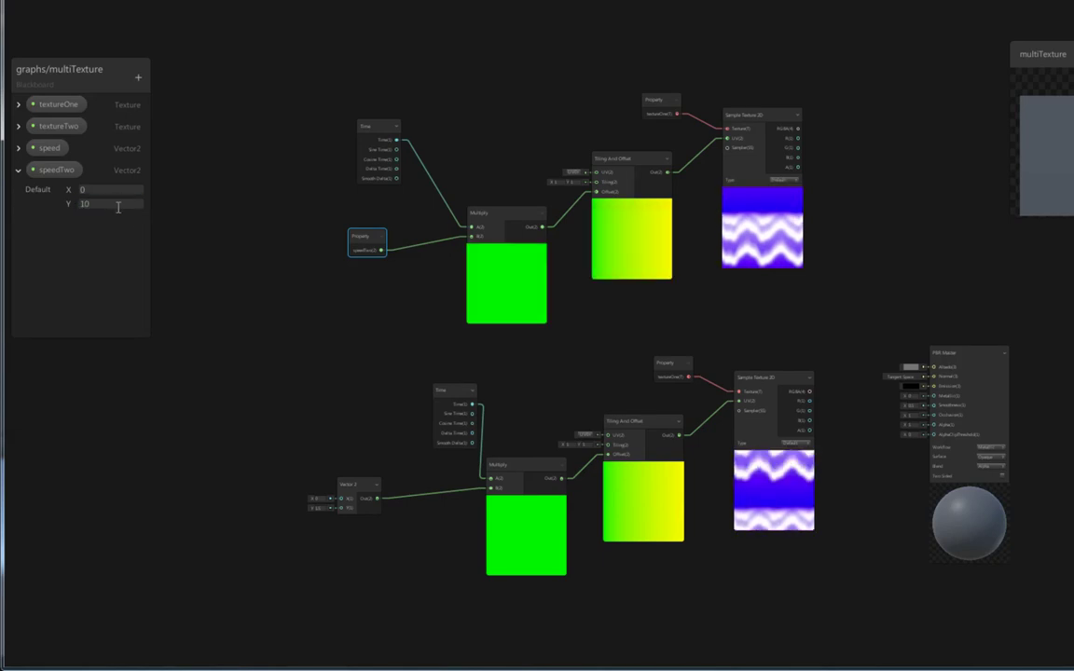
pyautogui.click(17, 148)
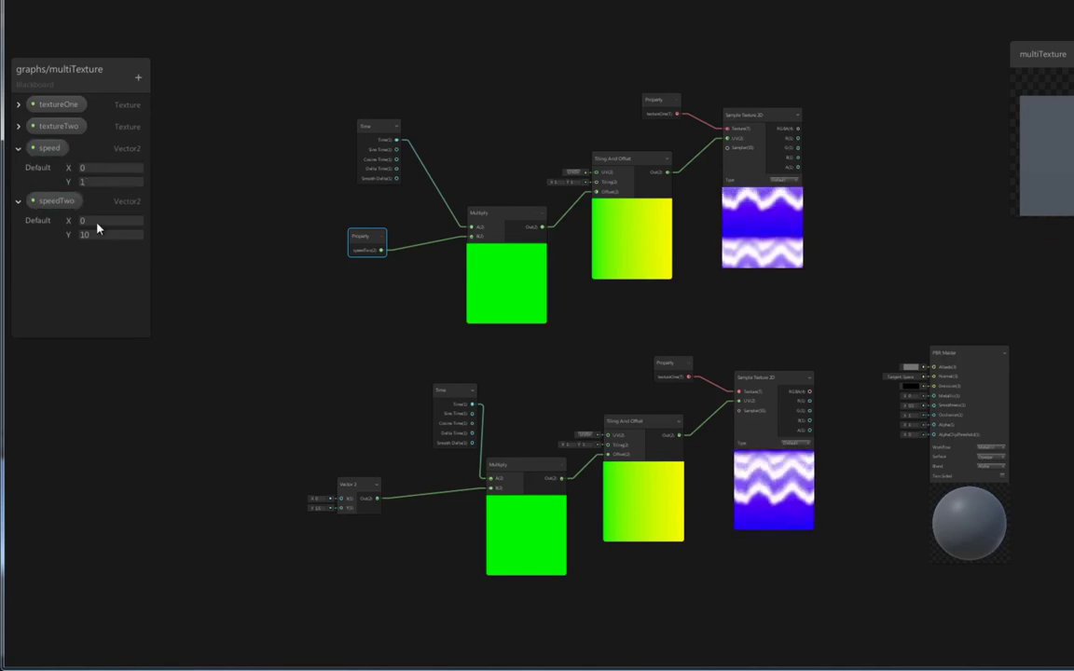
pyautogui.write('2')
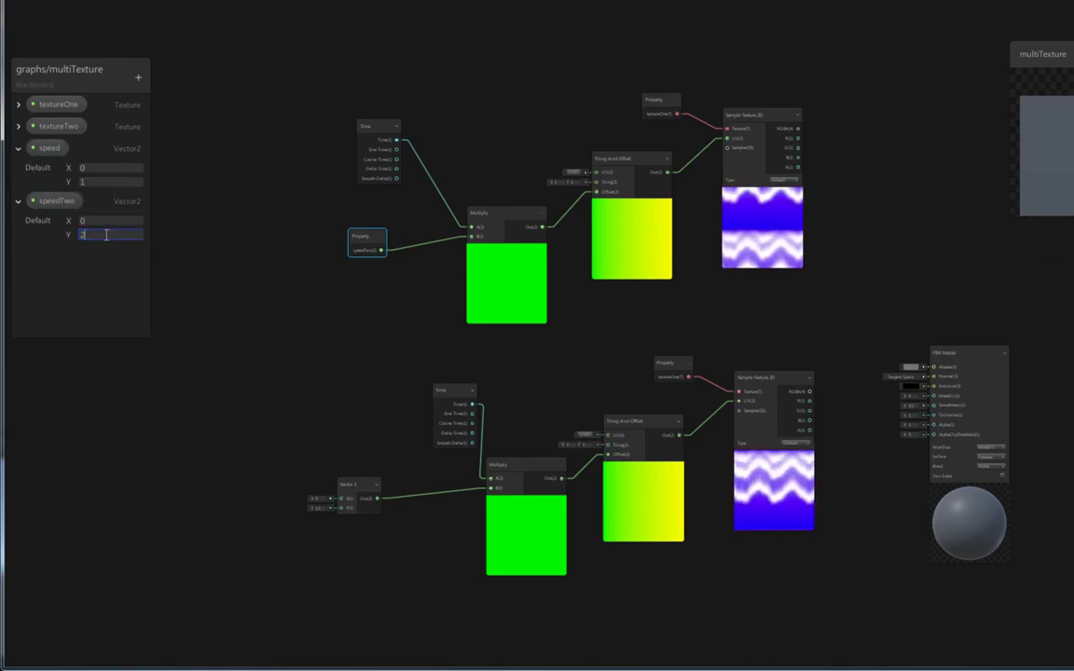
pyautogui.press('Return')
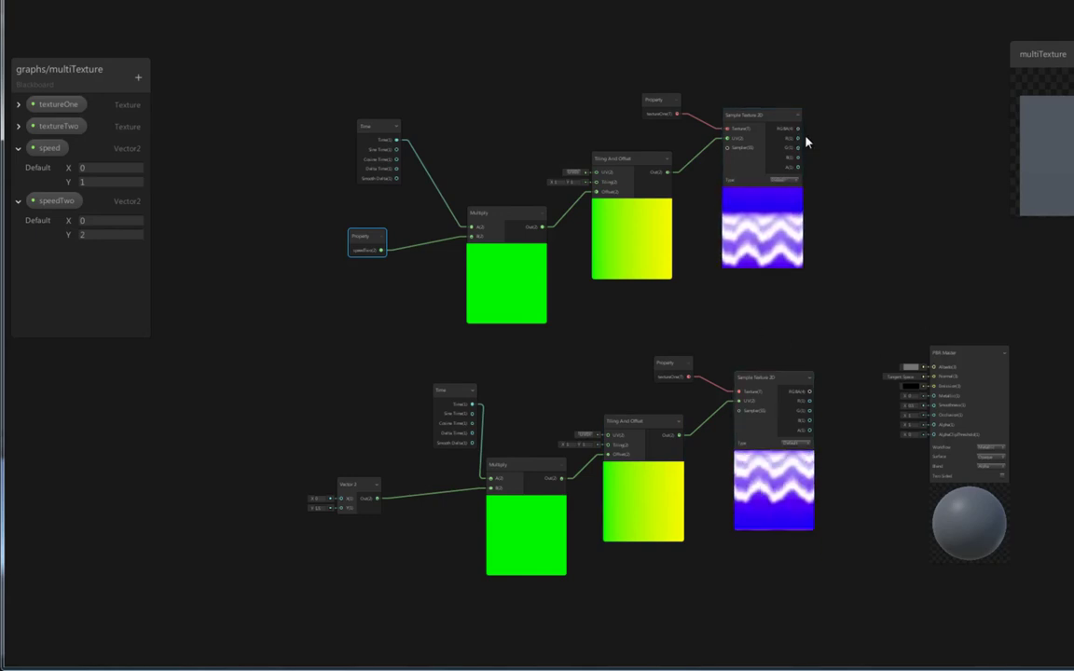
# Create an Artistic Blend node between the upper Sample Texture 2D node and the main preview.
pyautogui.rightClick(880, 190)
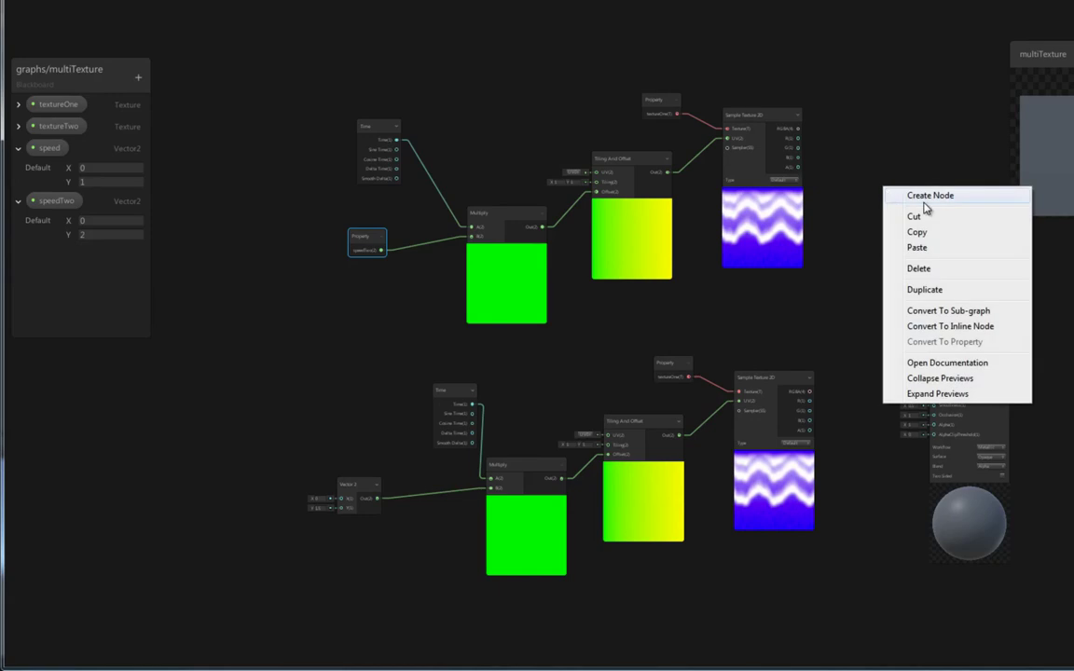
pyautogui.click(924, 207)
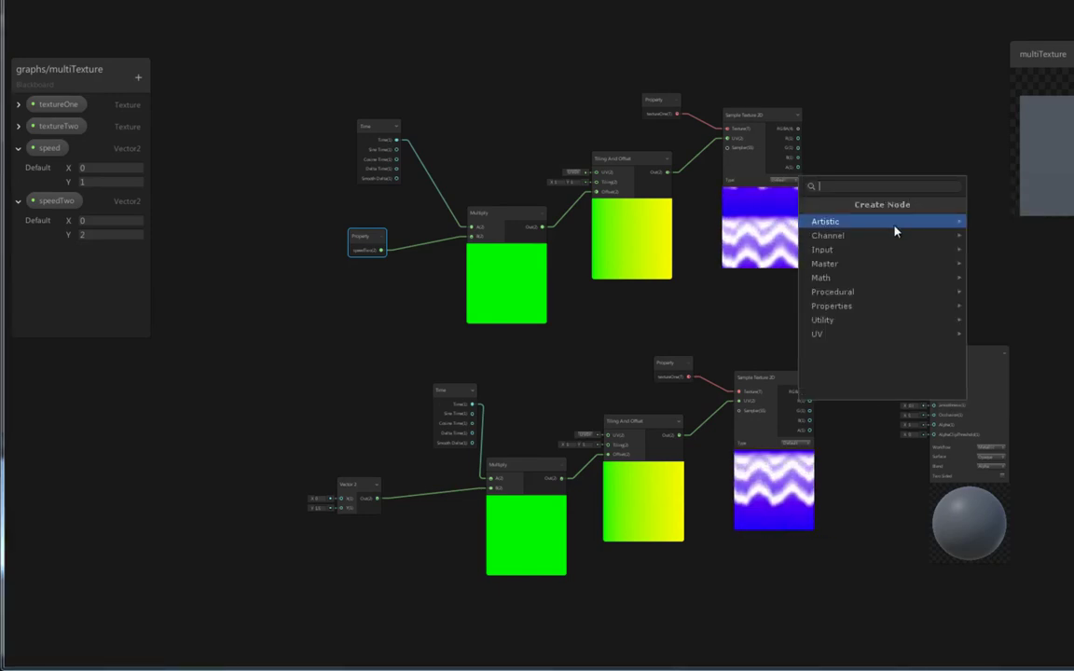
pyautogui.click(895, 227)
pyautogui.click(894, 226)
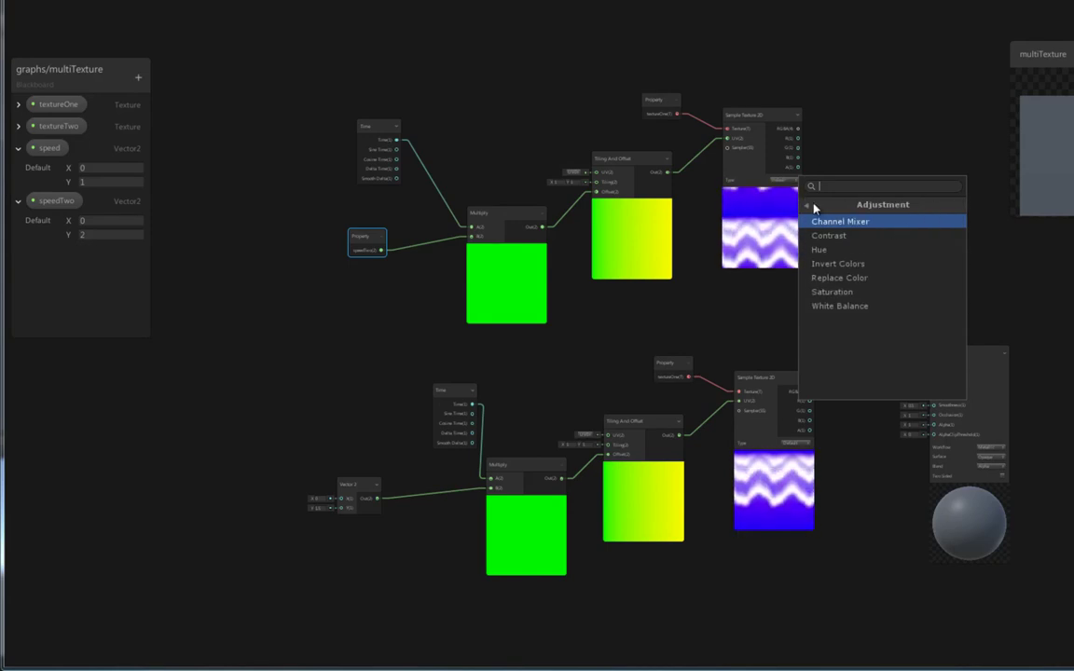
pyautogui.click(814, 207)
pyautogui.click(828, 235)
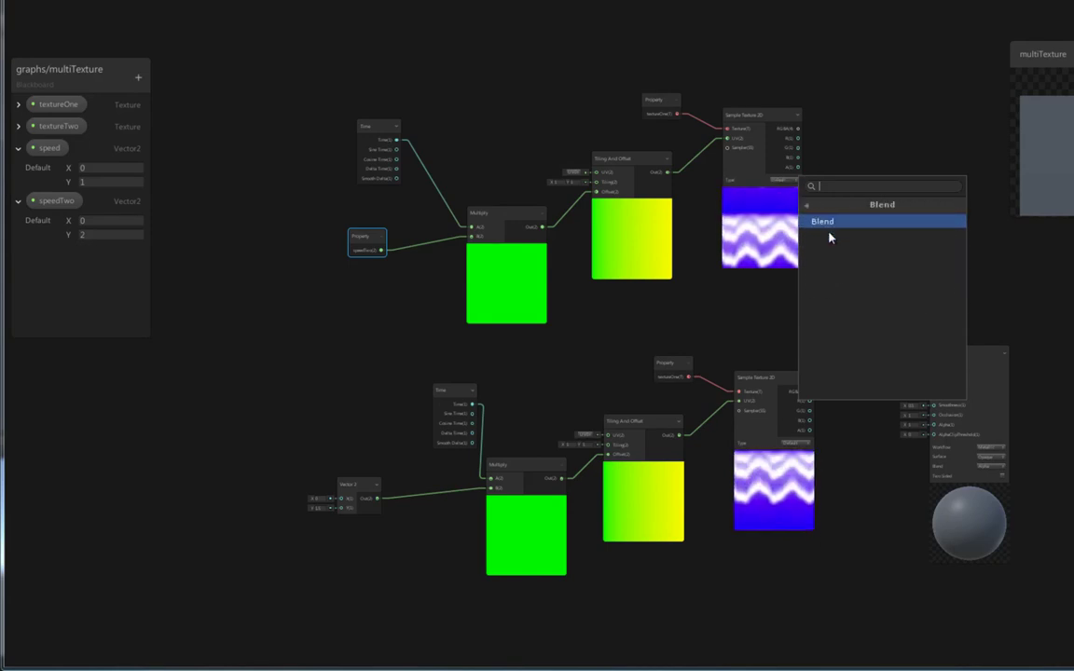
pyautogui.click(829, 225)
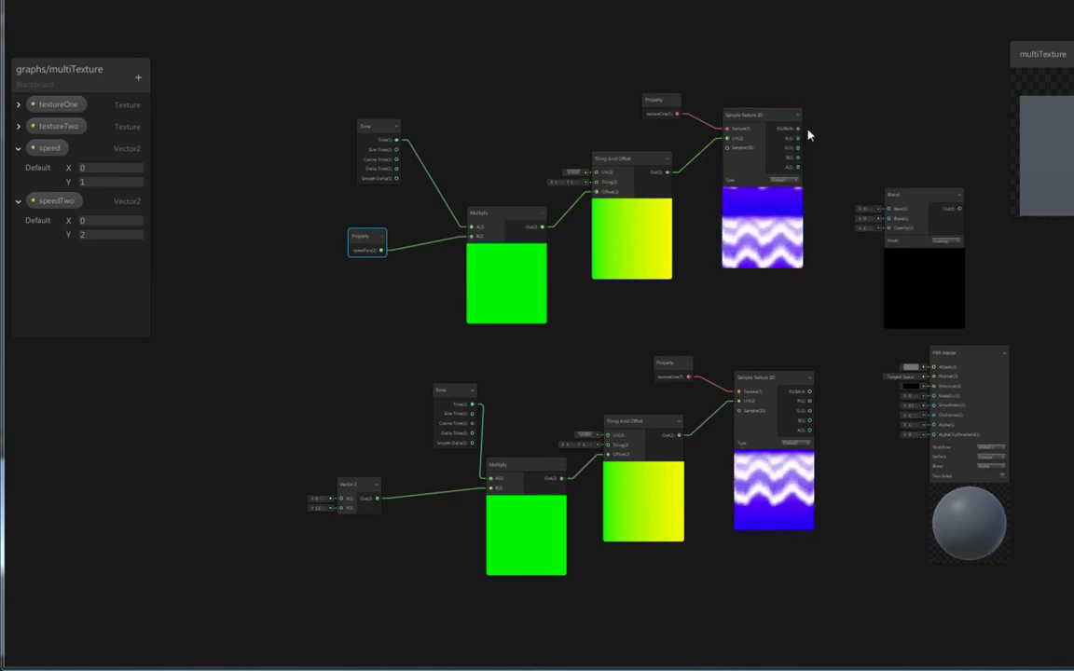
# Connect the upper and lower textures' RGBA outputs to the Blend node's Base and Blend inputs, and its output to the PBR Master's Albedo.
pyautogui.moveTo(799, 129); pyautogui.dragTo(884, 177)
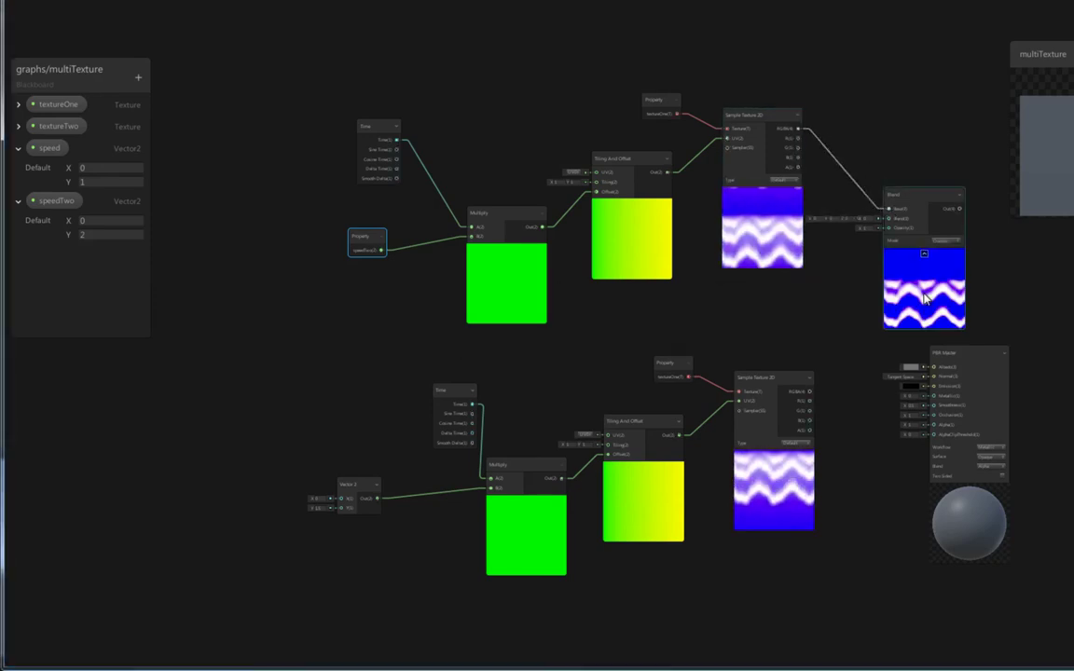
pyautogui.moveTo(809, 391); pyautogui.dragTo(886, 233)
pyautogui.scroll(1, 691, 241)
pyautogui.moveTo(692, 241); pyautogui.dragTo(458, 222, button='middle')
pyautogui.scroll(1, 458, 223)
pyautogui.moveTo(655, 387); pyautogui.dragTo(776, 344)
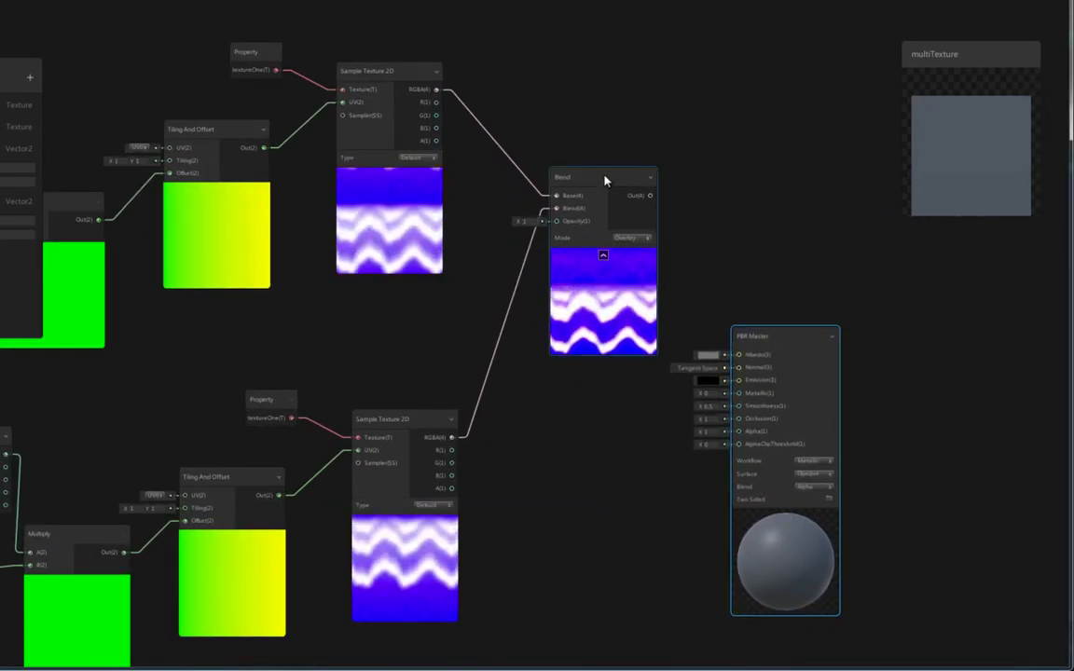
pyautogui.moveTo(608, 177); pyautogui.dragTo(736, 360)
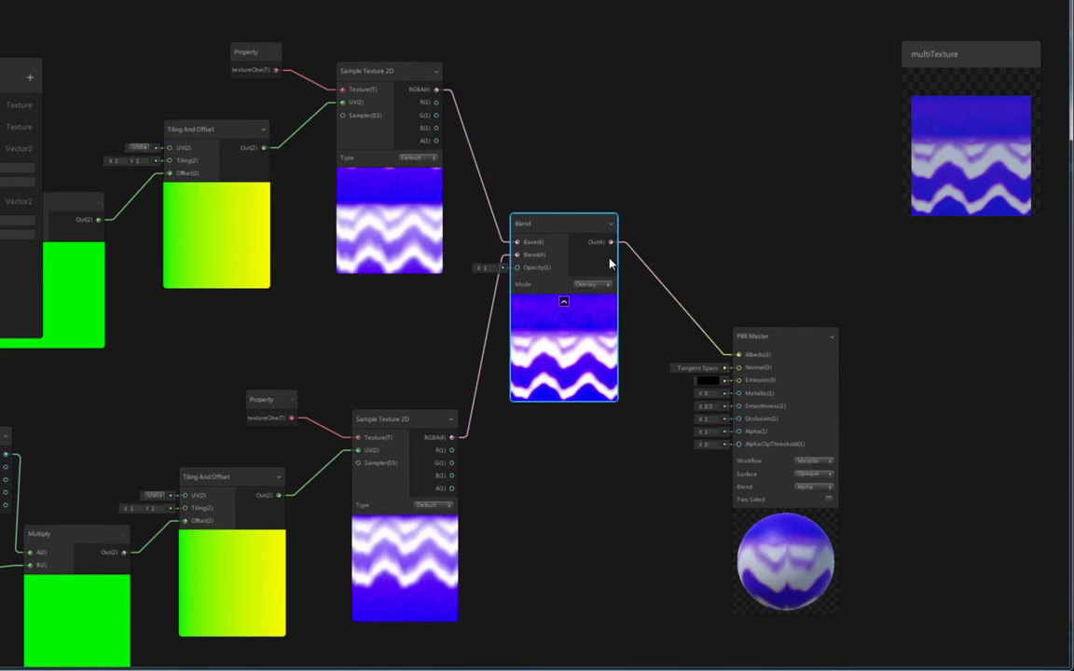
# Try the Burn, Difference, Dodge, Divide, Exclusion, Multiply and Overlay modes on the Blend node.
pyautogui.click(589, 285)
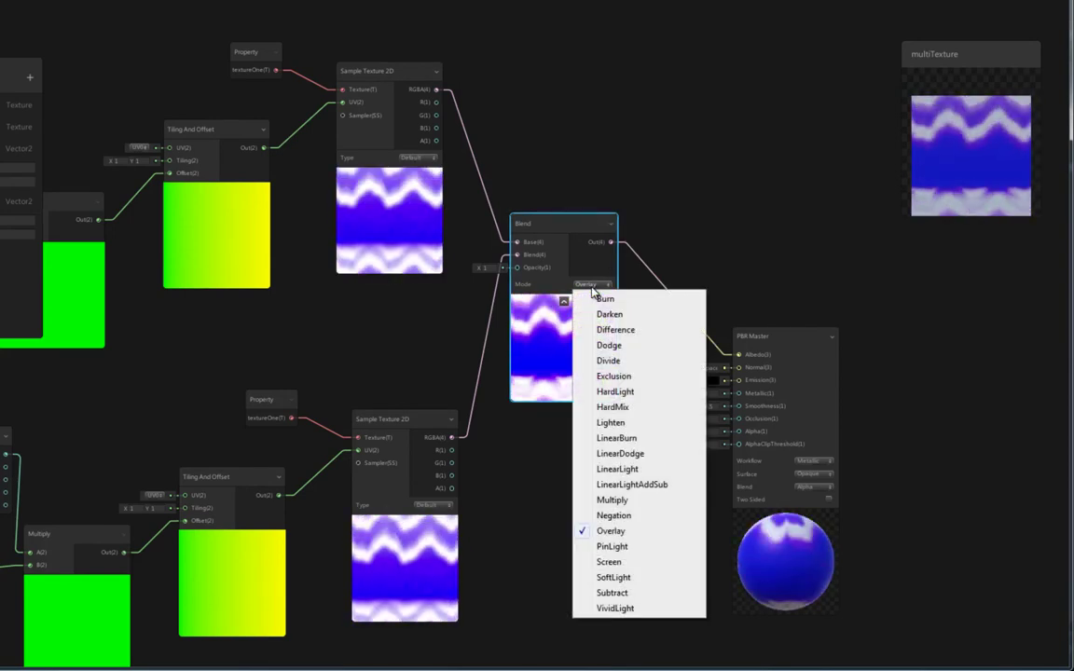
pyautogui.click(605, 300)
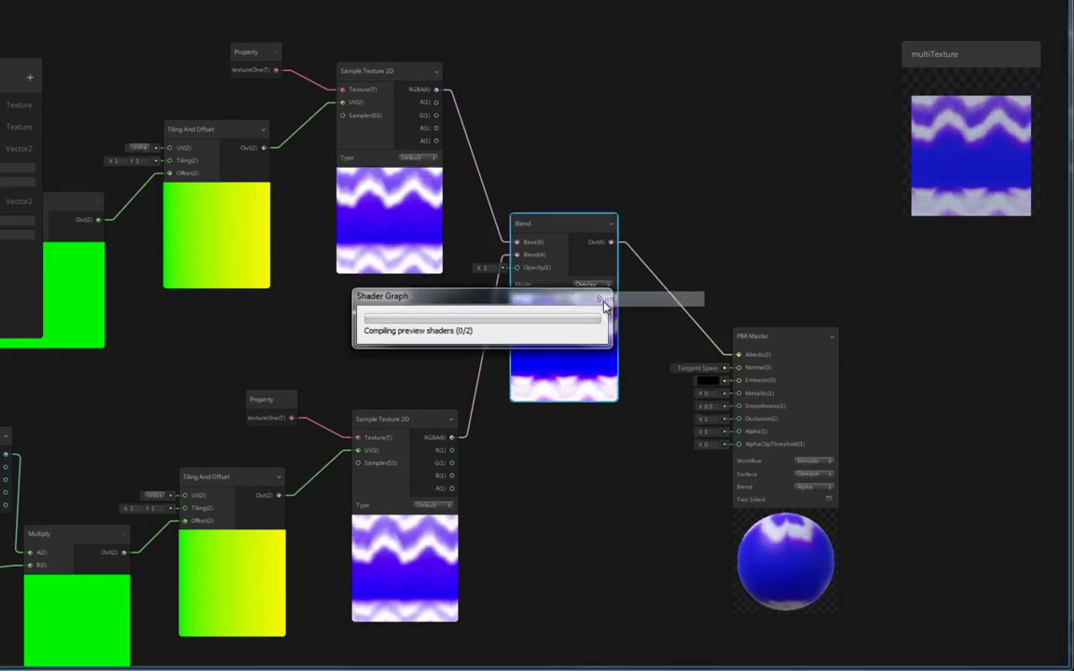
pyautogui.click(592, 284)
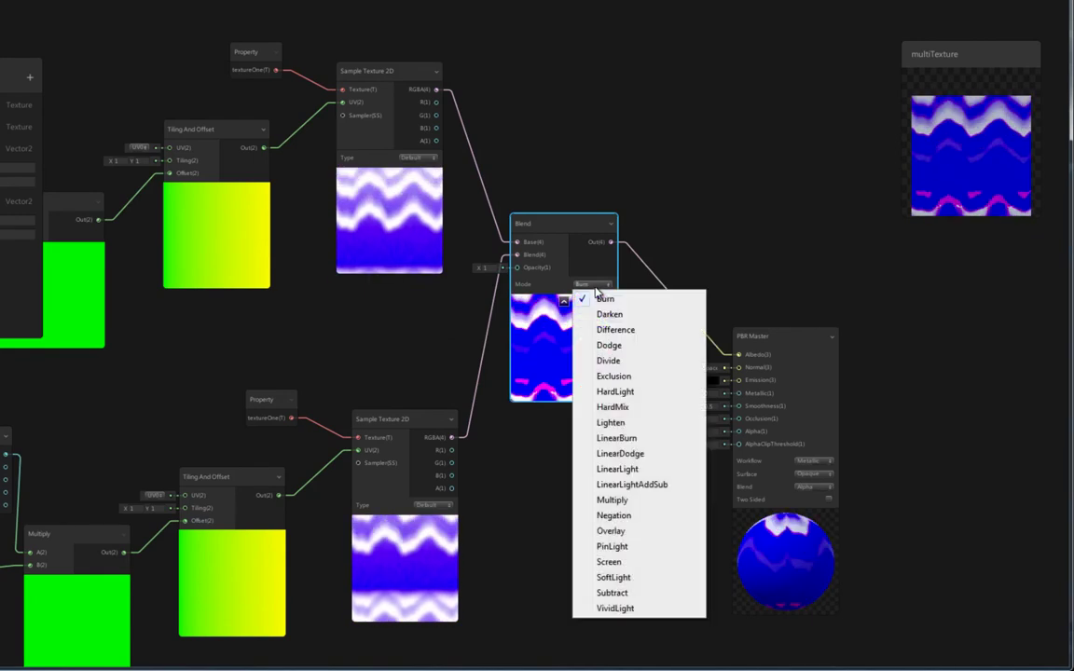
pyautogui.click(608, 334)
pyautogui.click(595, 287)
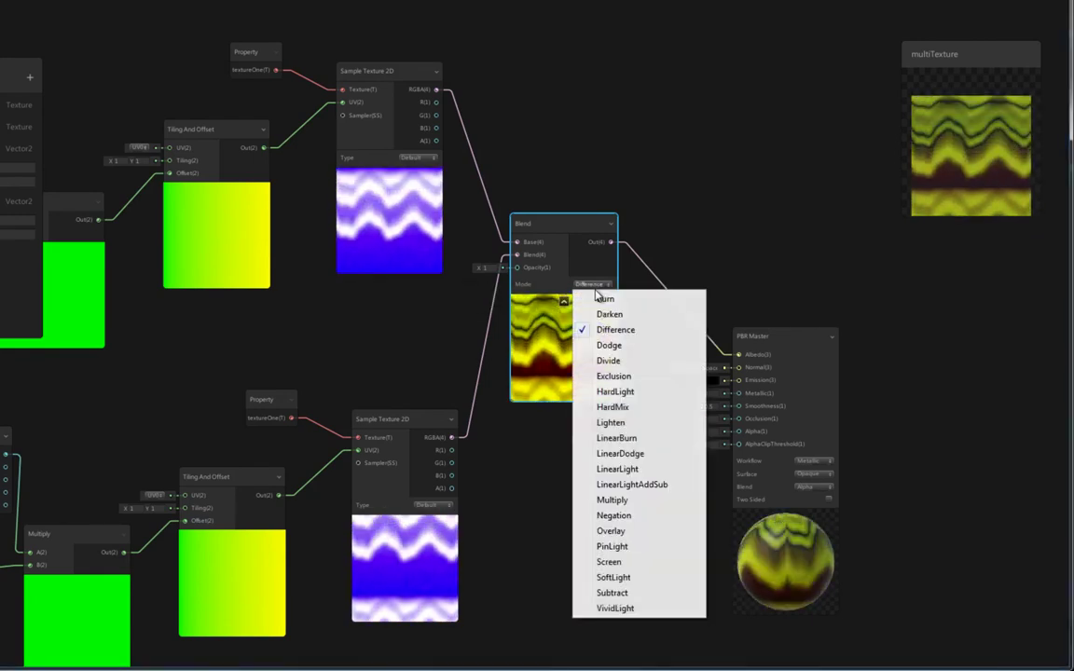
pyautogui.click(617, 350)
pyautogui.click(597, 285)
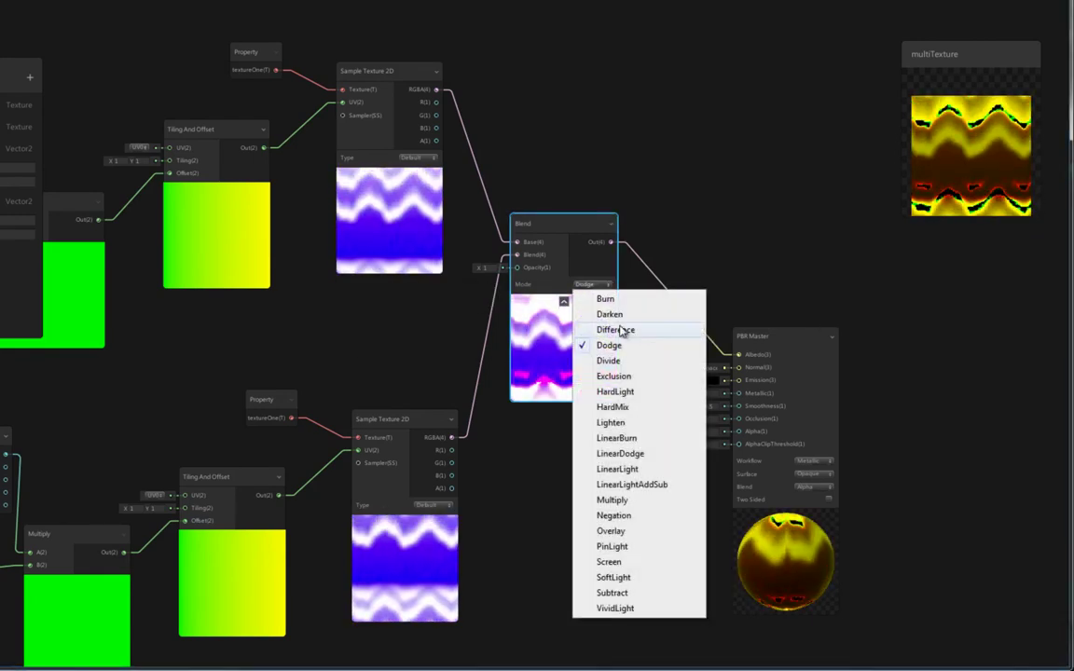
pyautogui.click(631, 361)
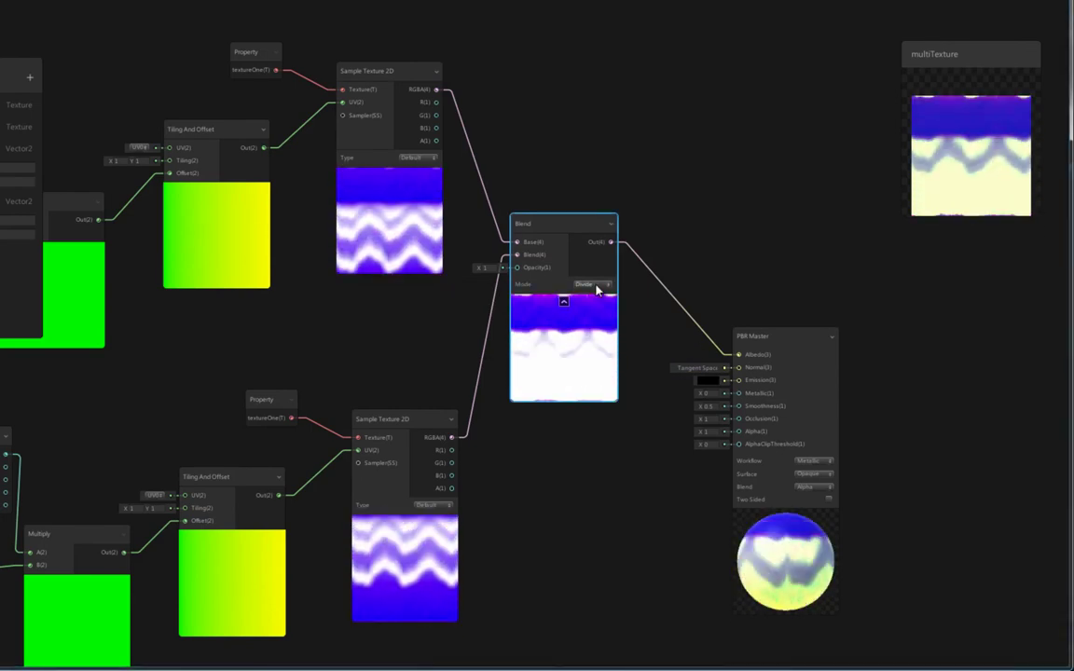
pyautogui.click(597, 287)
pyautogui.click(628, 376)
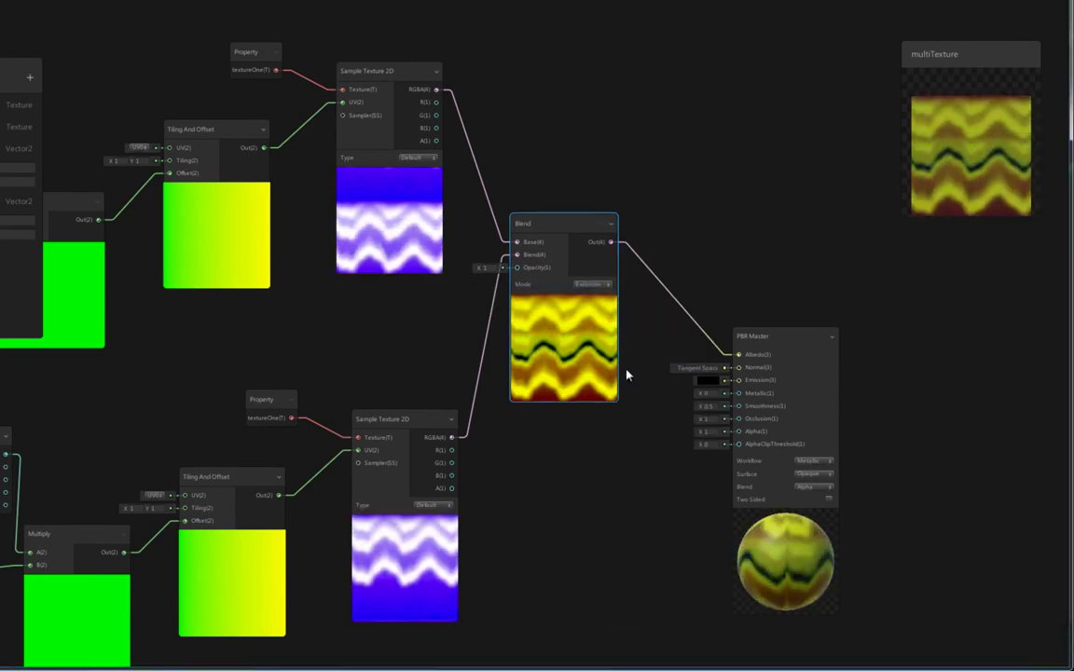
pyautogui.click(598, 285)
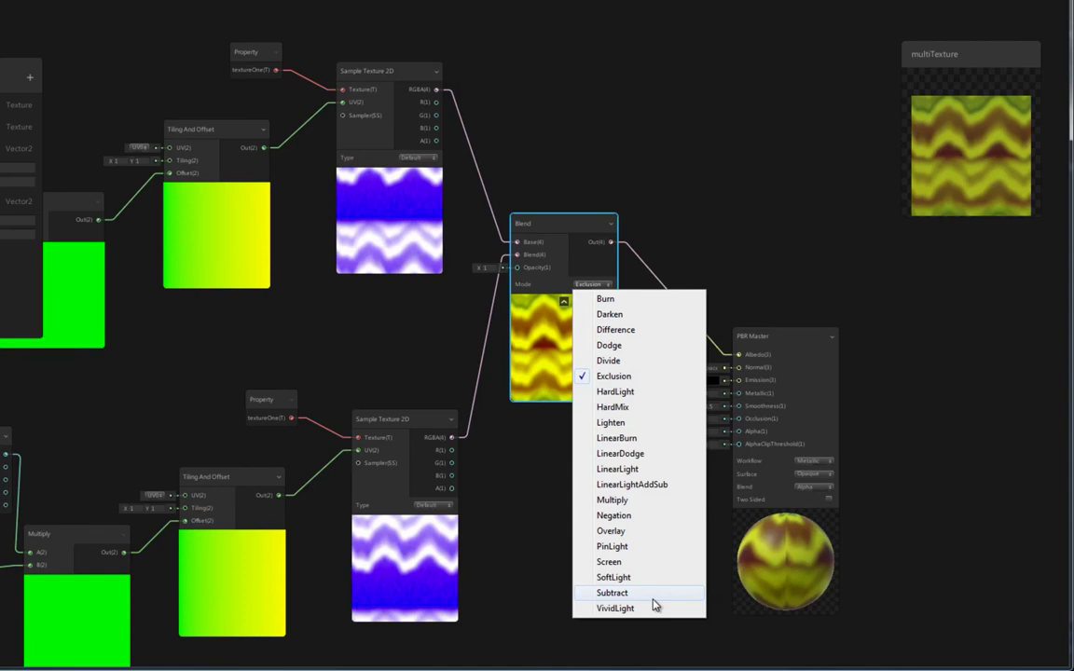
pyautogui.click(633, 500)
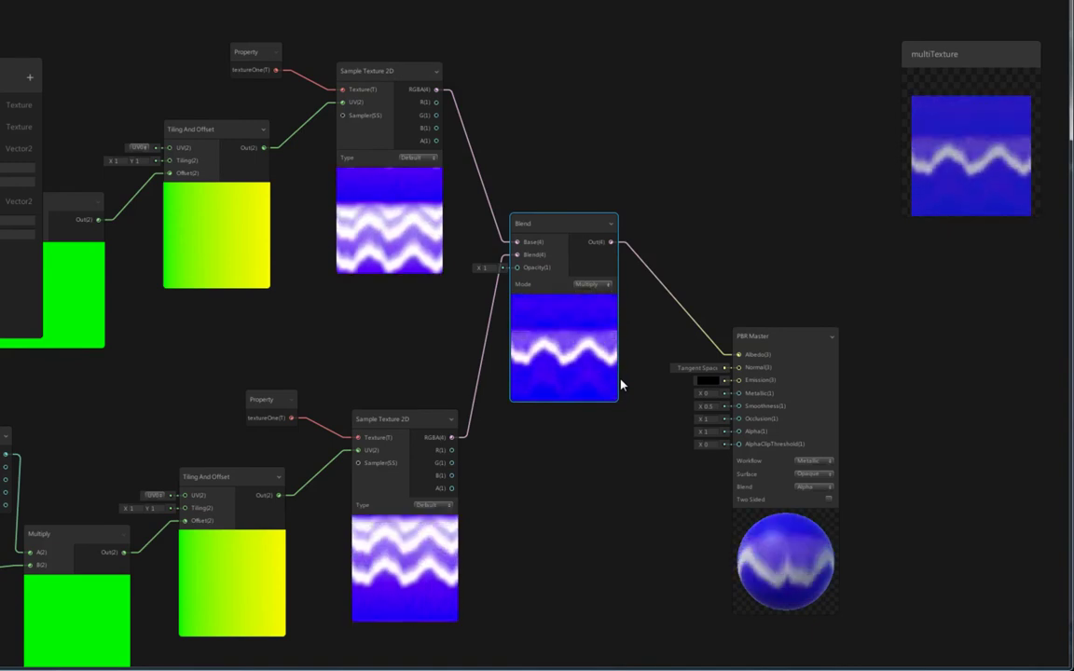
pyautogui.click(591, 284)
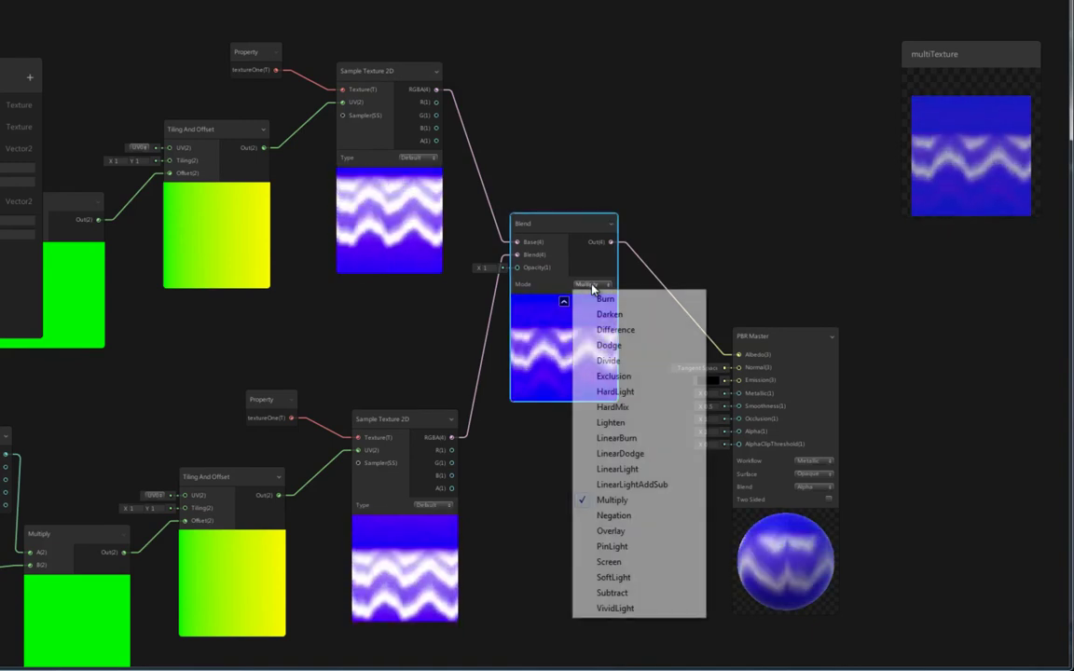
pyautogui.click(623, 531)
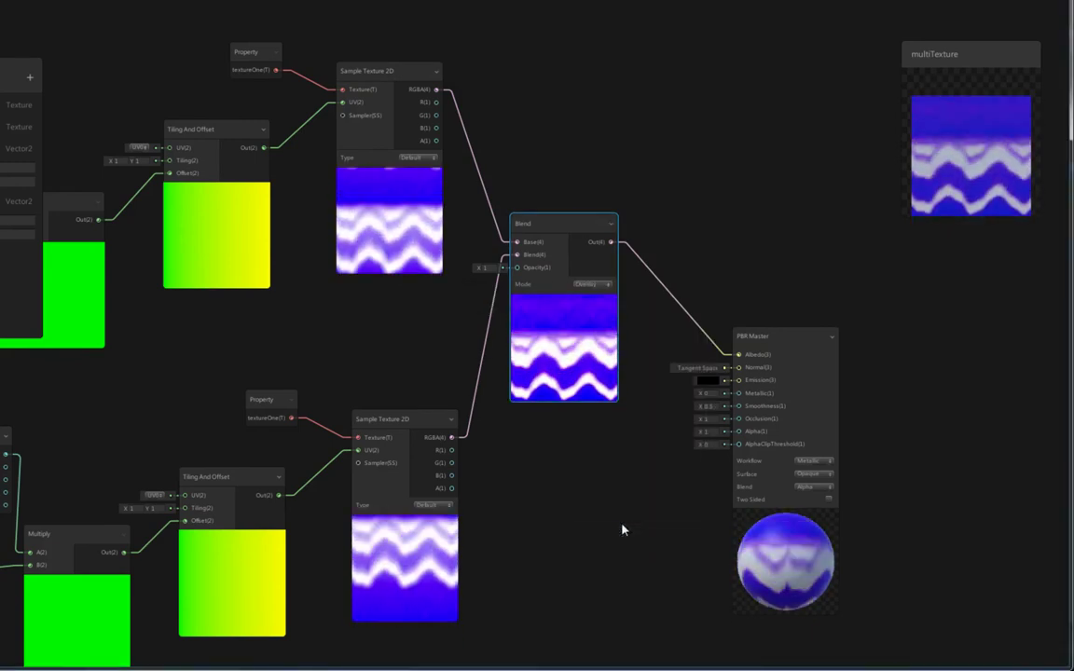
# Set the Blend node's mode to LinearDodge and raise its opacity to 3.1, moving the main preview closer to the graph.
pyautogui.click(596, 285)
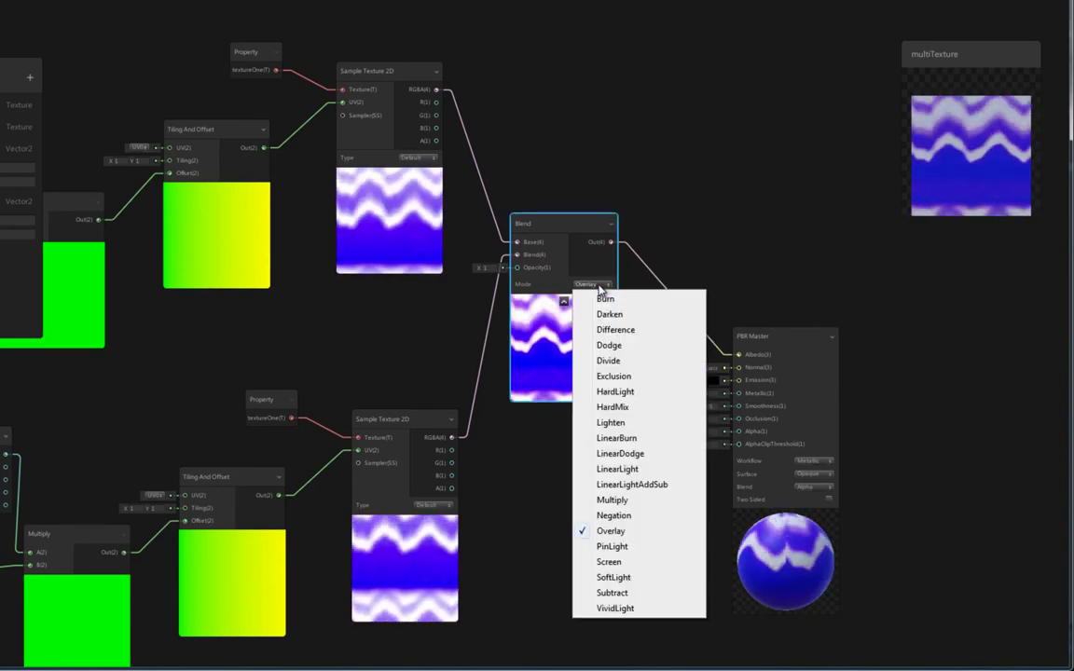
pyautogui.click(621, 454)
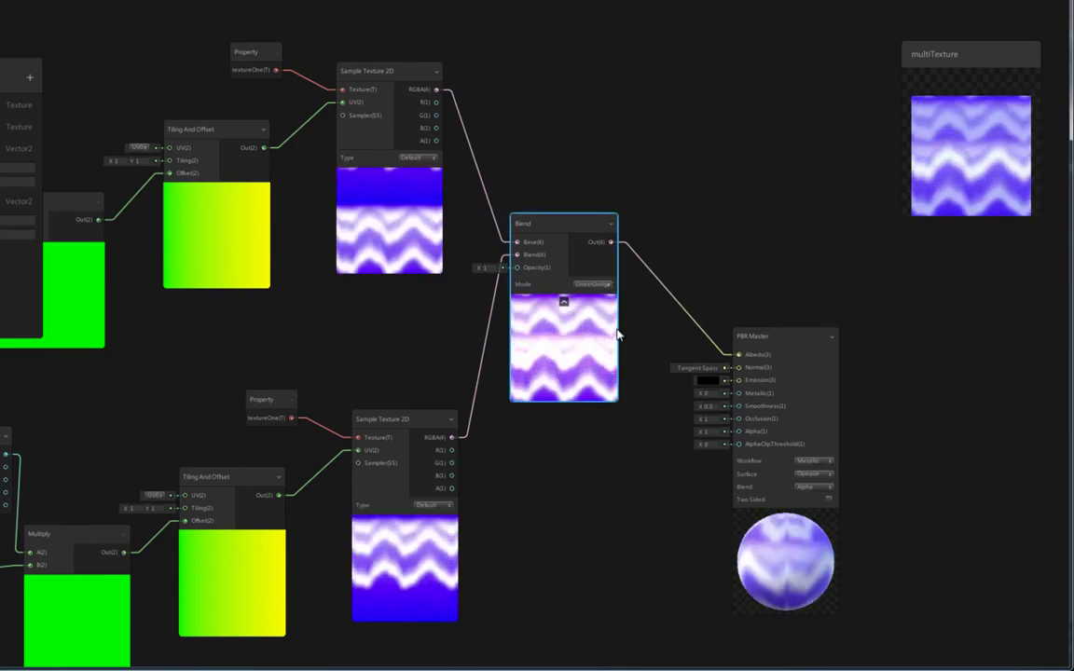
pyautogui.moveTo(971, 60); pyautogui.dragTo(930, 70)
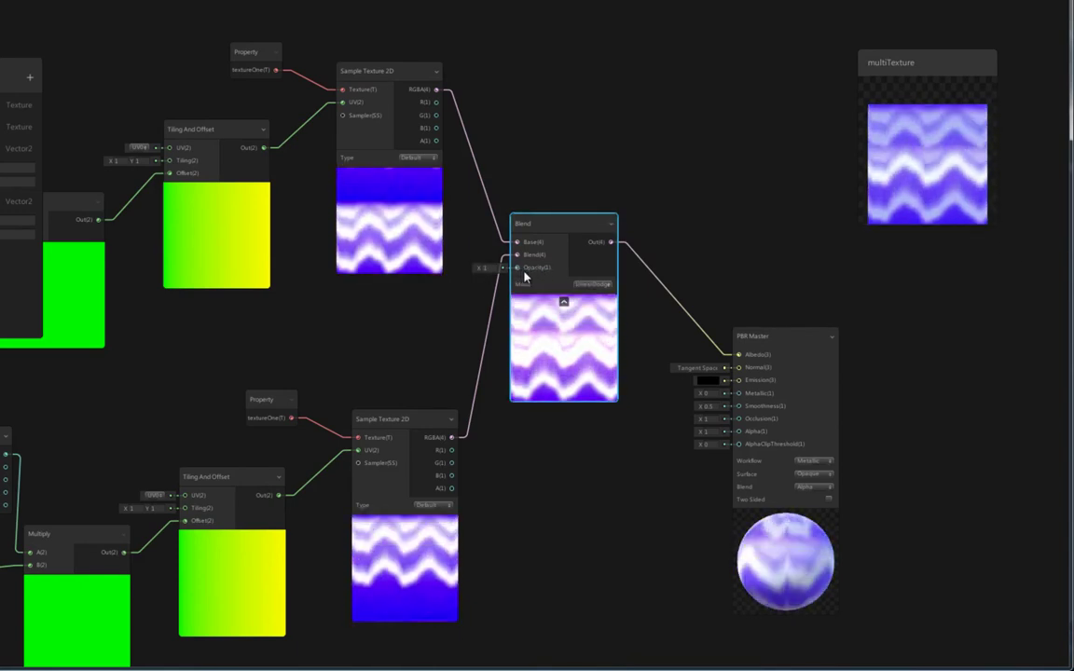
pyautogui.moveTo(479, 268); pyautogui.dragTo(504, 275)
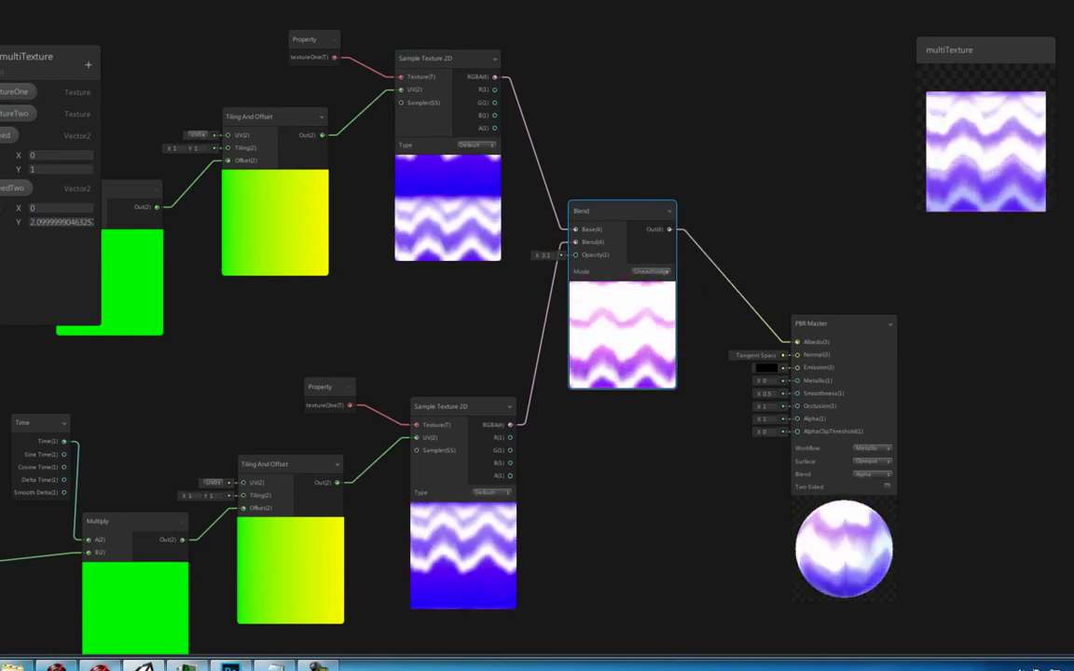
# Check the default textures of textureOne and textureTwo, and move the blackboard clear of the upper chain's nodes.
pyautogui.click(5, 97)
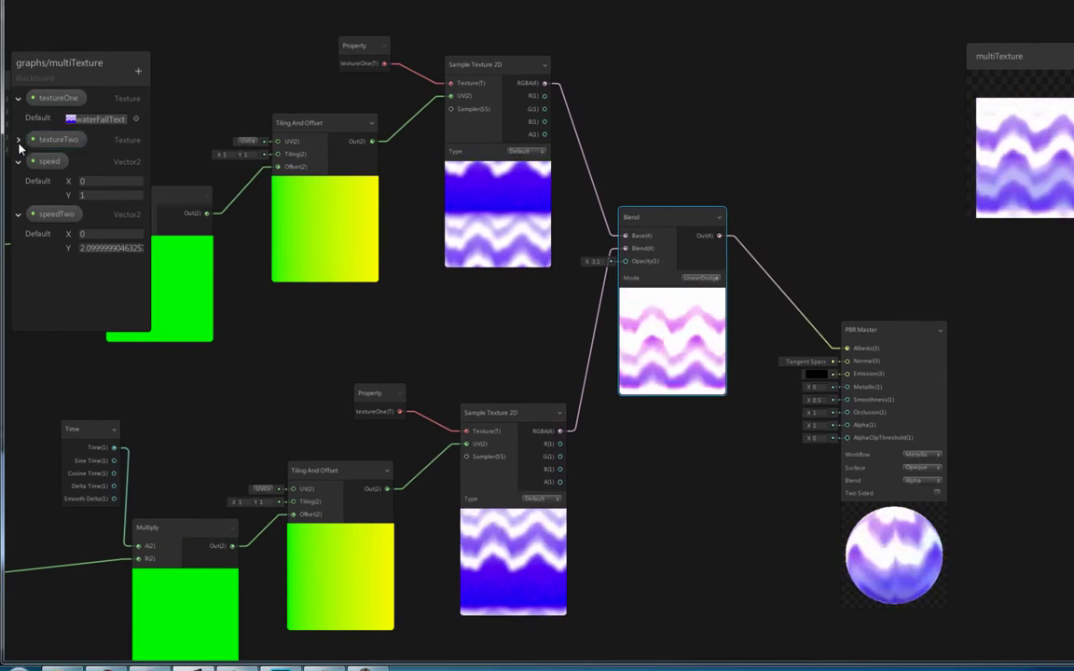
pyautogui.click(20, 142)
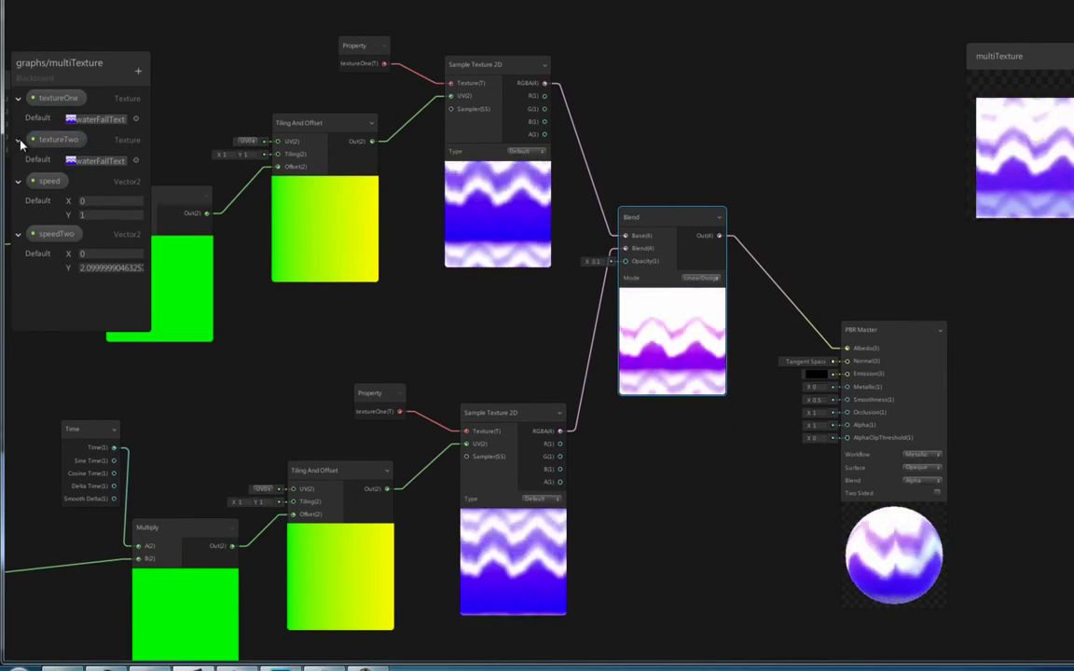
pyautogui.click(19, 142)
pyautogui.moveTo(110, 67); pyautogui.dragTo(108, 34)
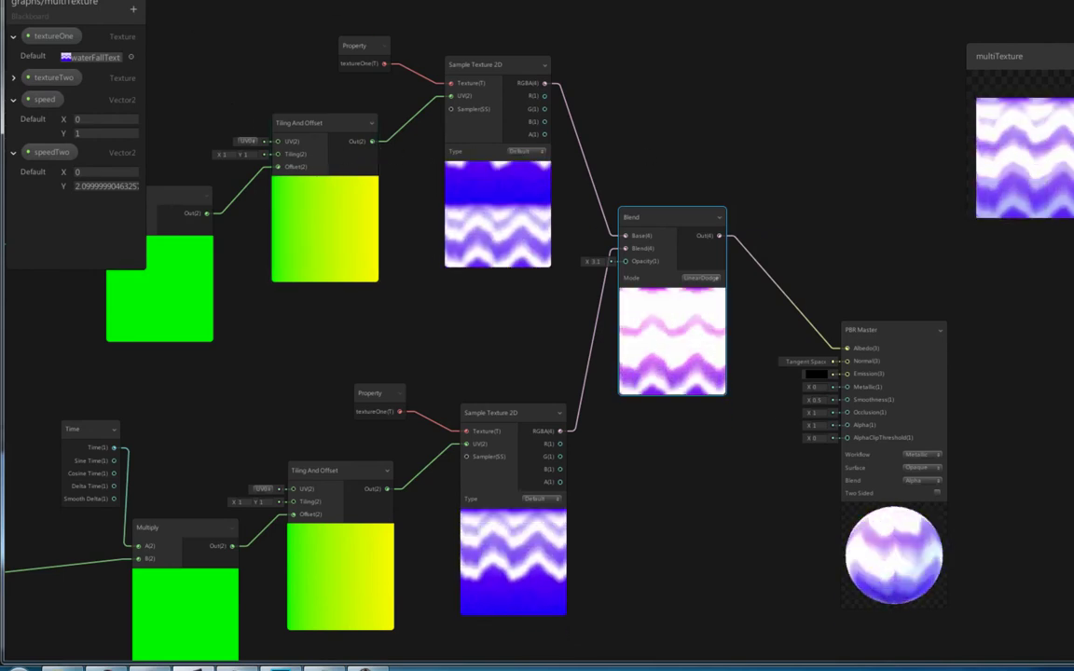
pyautogui.moveTo(304, 77); pyautogui.dragTo(548, 196, button='middle')
pyautogui.scroll(-1, 548, 196)
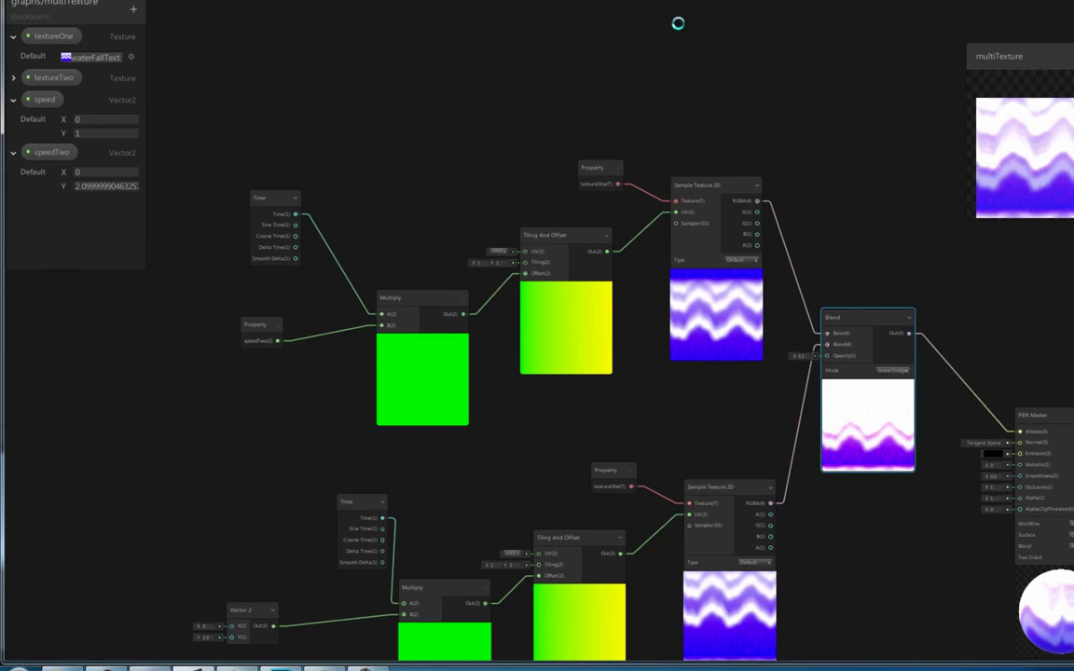
# Move the shader graph window out of the way and examine the blended scrolling texture on the quad in the scene.
pyautogui.moveTo(728, 0); pyautogui.dragTo(384, 275)
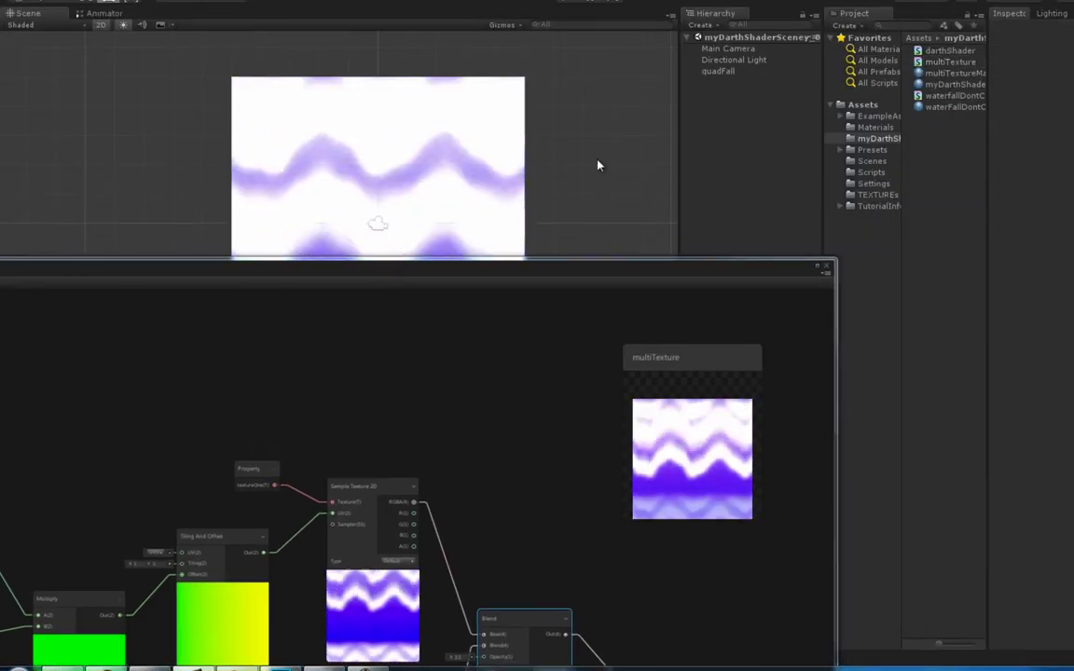
pyautogui.moveTo(700, 278); pyautogui.dragTo(666, 651)
pyautogui.scroll(-3, 532, 398)
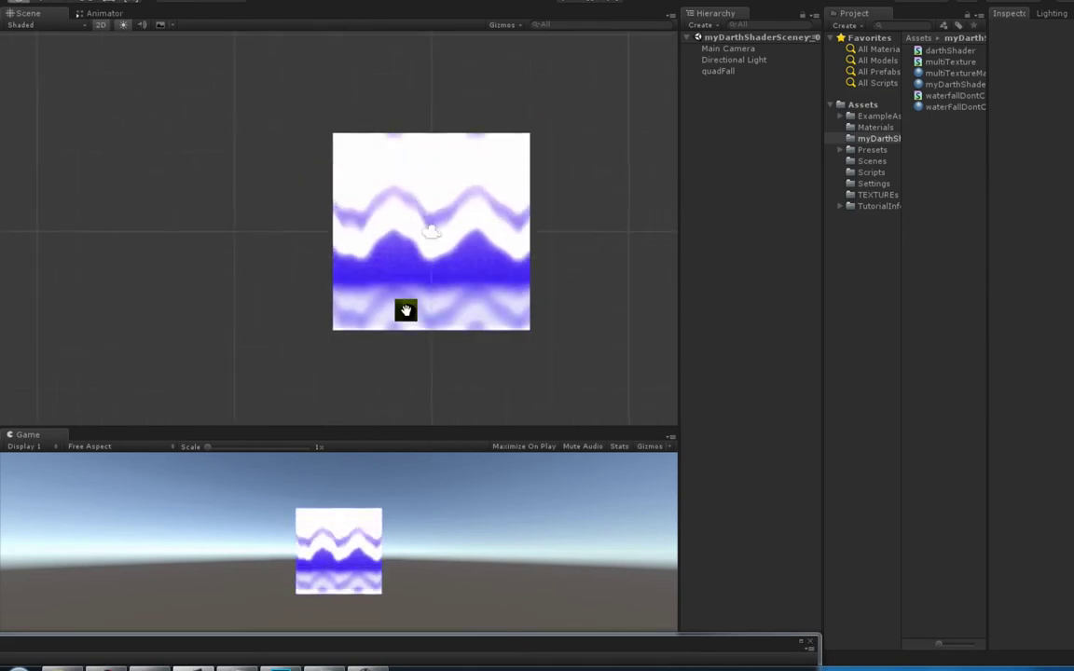
pyautogui.moveTo(406, 310); pyautogui.dragTo(354, 247, button='middle')
pyautogui.scroll(1, 455, 227)
pyautogui.moveTo(455, 228); pyautogui.dragTo(482, 245, button='middle')
pyautogui.scroll(1, 501, 294)
pyautogui.scroll(-1, 494, 254)
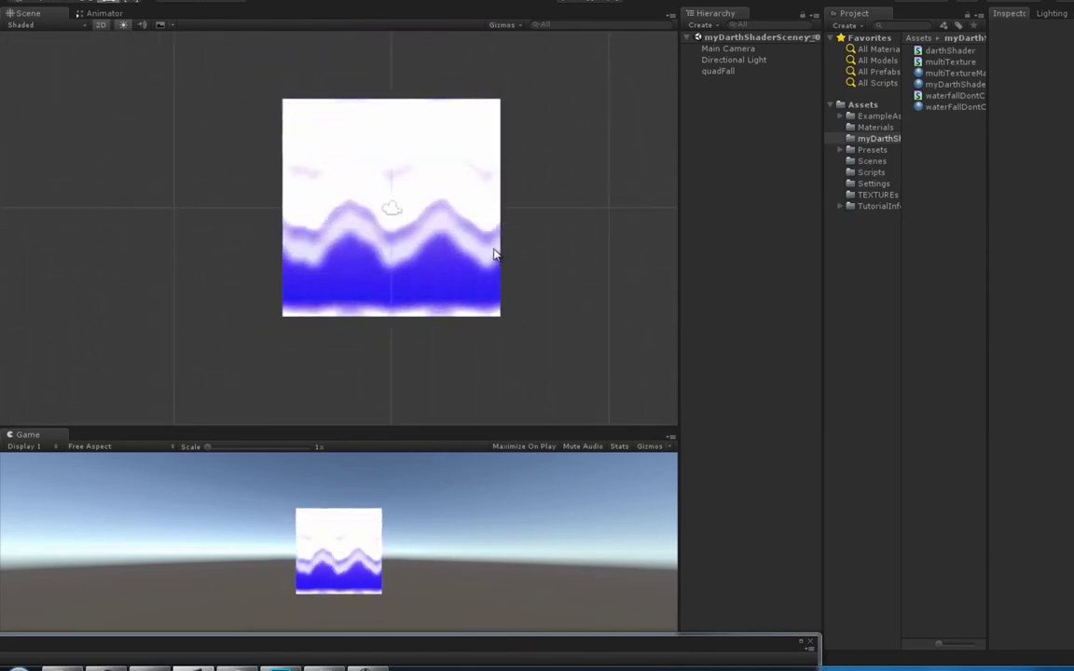
# Set speed Y to 0.1 and speedTwo Y to 1 in quadFall's multiTextureMat material, and deselect the quad to view the scrolling.
pyautogui.click(699, 72)
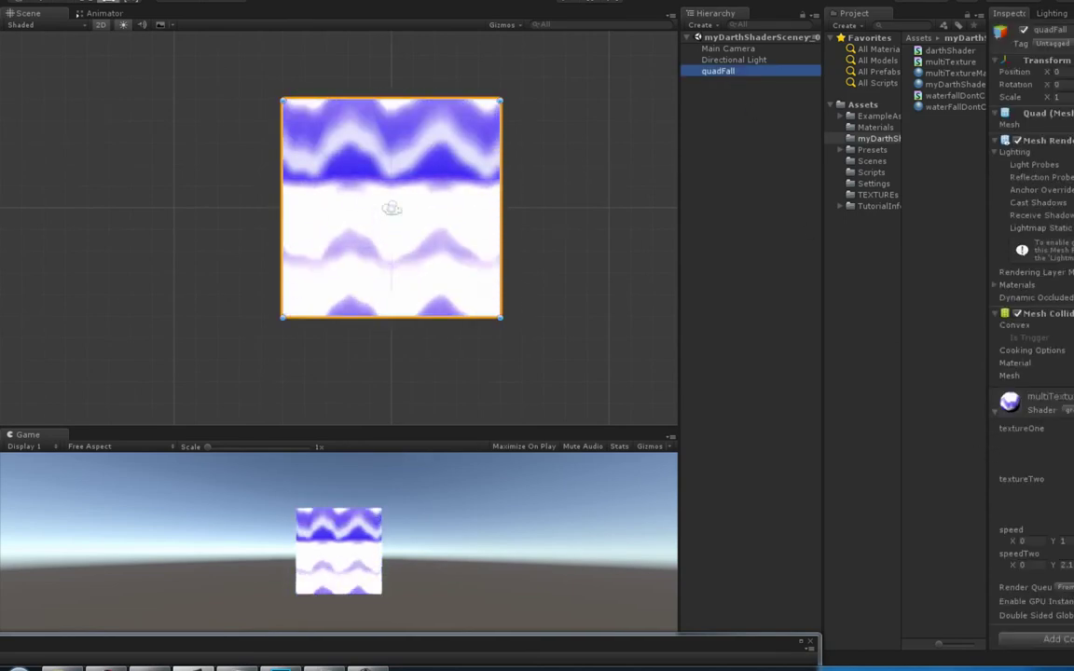
pyautogui.scroll(-1, 1031, 335)
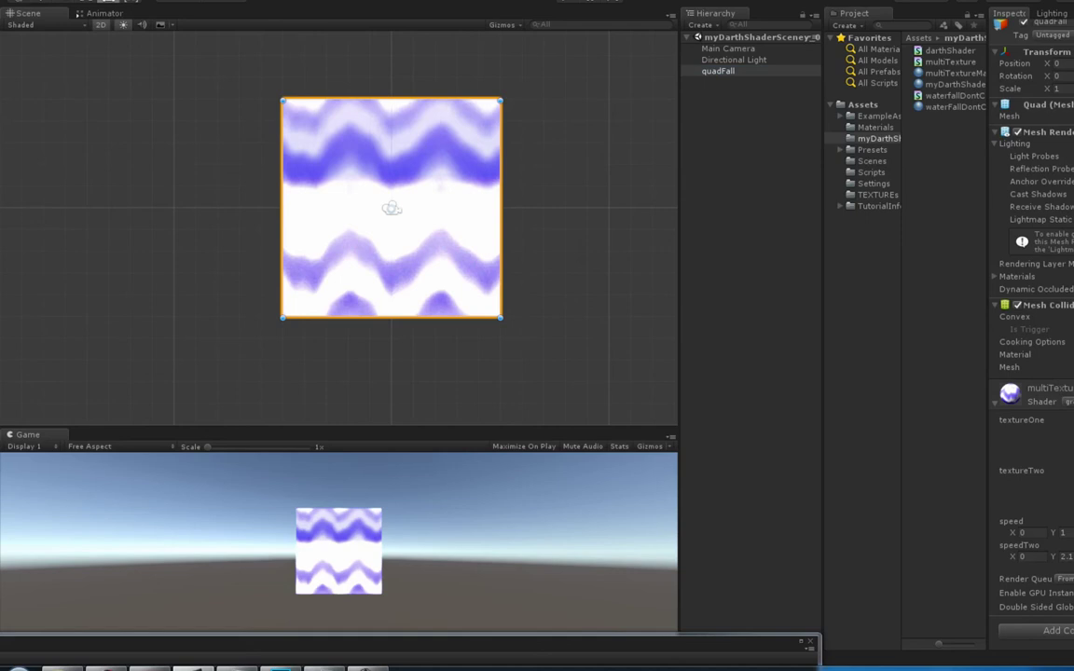
pyautogui.click(1068, 532)
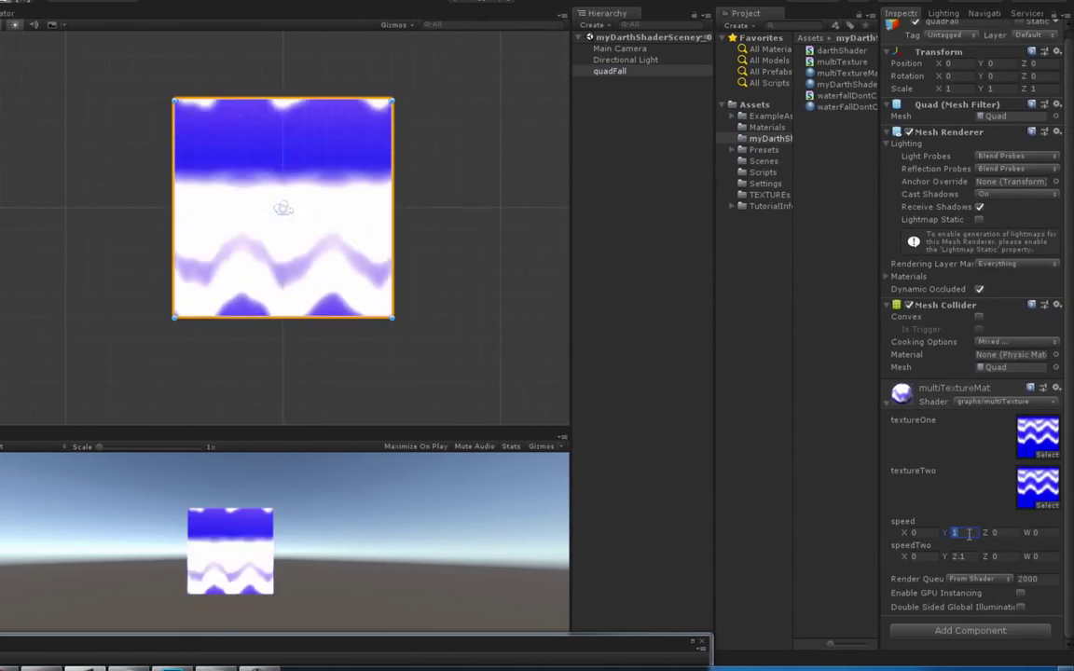
pyautogui.write('.')
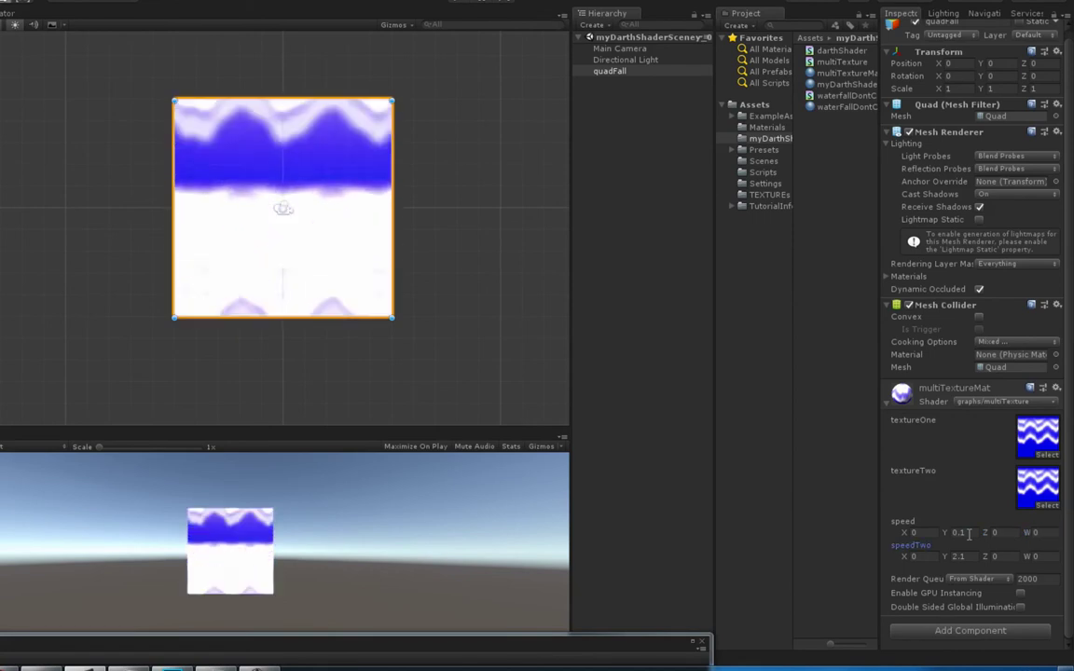
pyautogui.write('1')
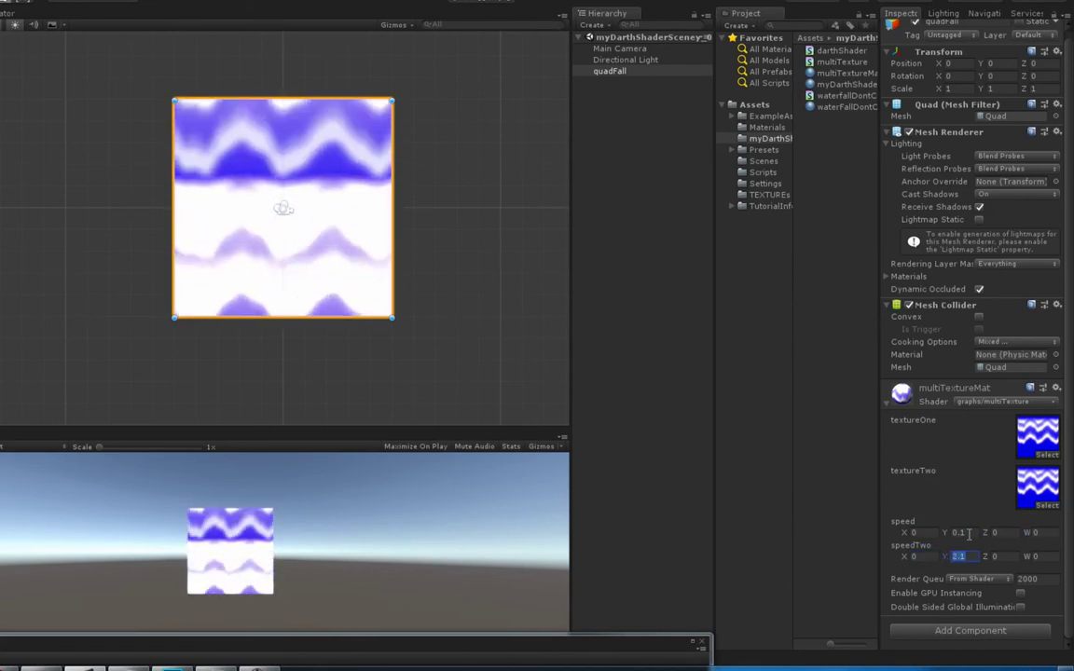
pyautogui.press('Tab')
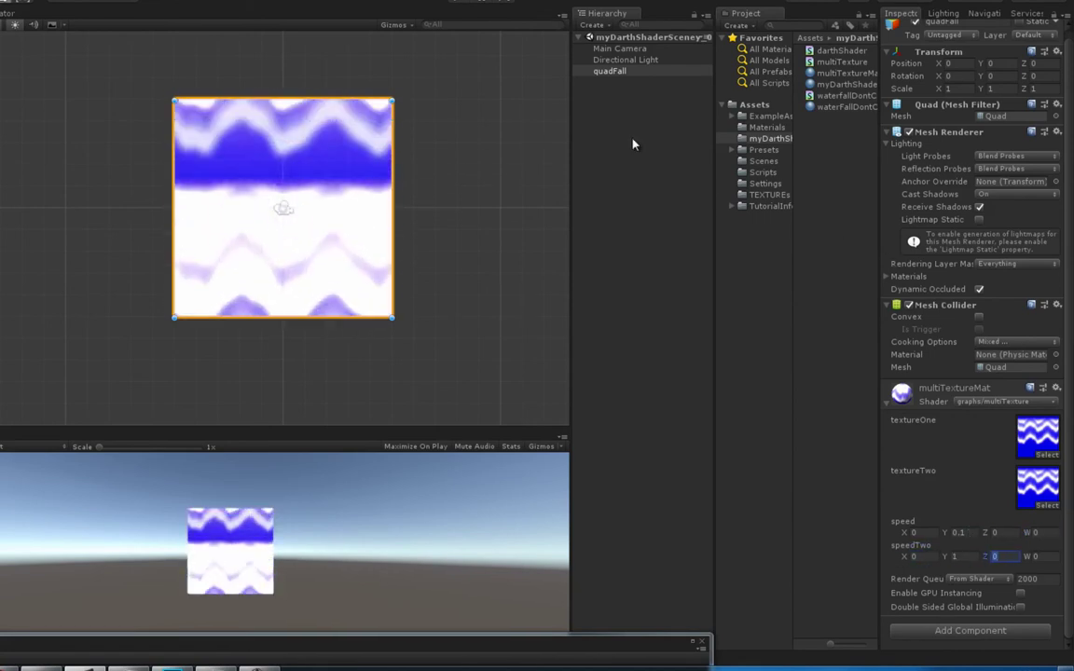
pyautogui.click(733, 287)
pyautogui.click(495, 247)
pyautogui.scroll(-2, 489, 242)
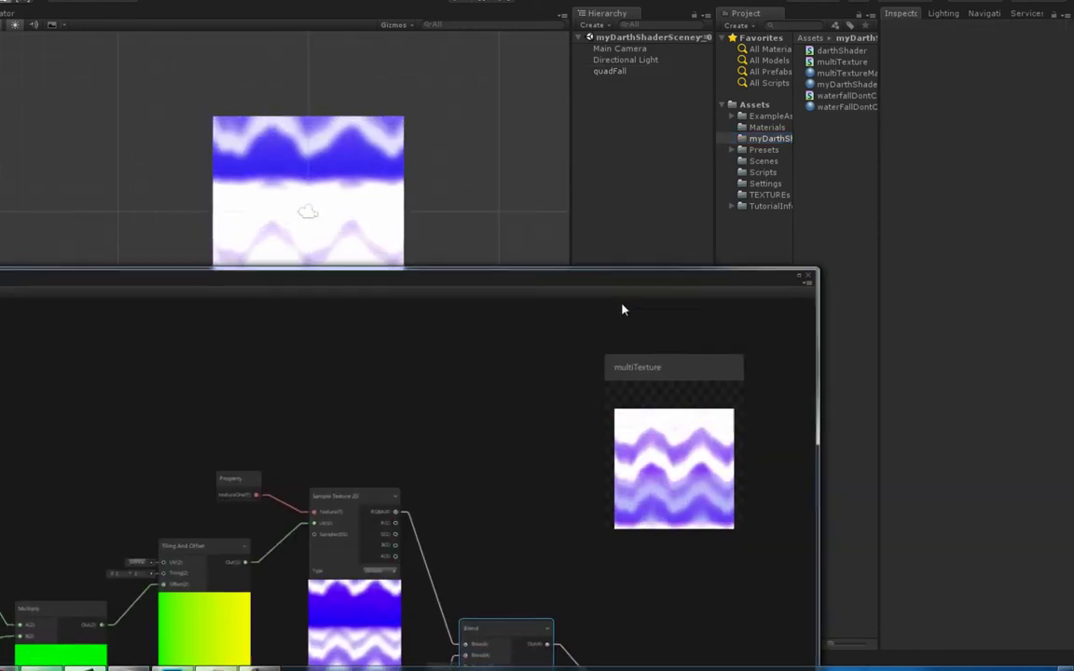
pyautogui.scroll(-1, 463, 268)
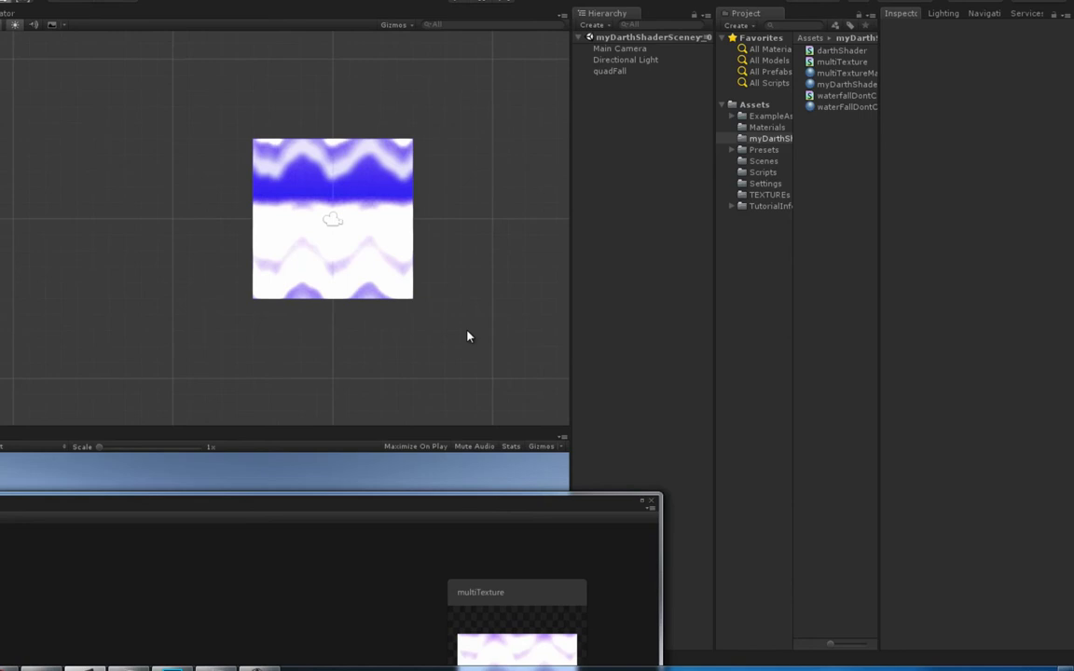
# Try PaintAnimMask as textureOne in quadFall's multiTextureMat material, with the shader graph window moved clear of the material settings.
pyautogui.click(367, 237)
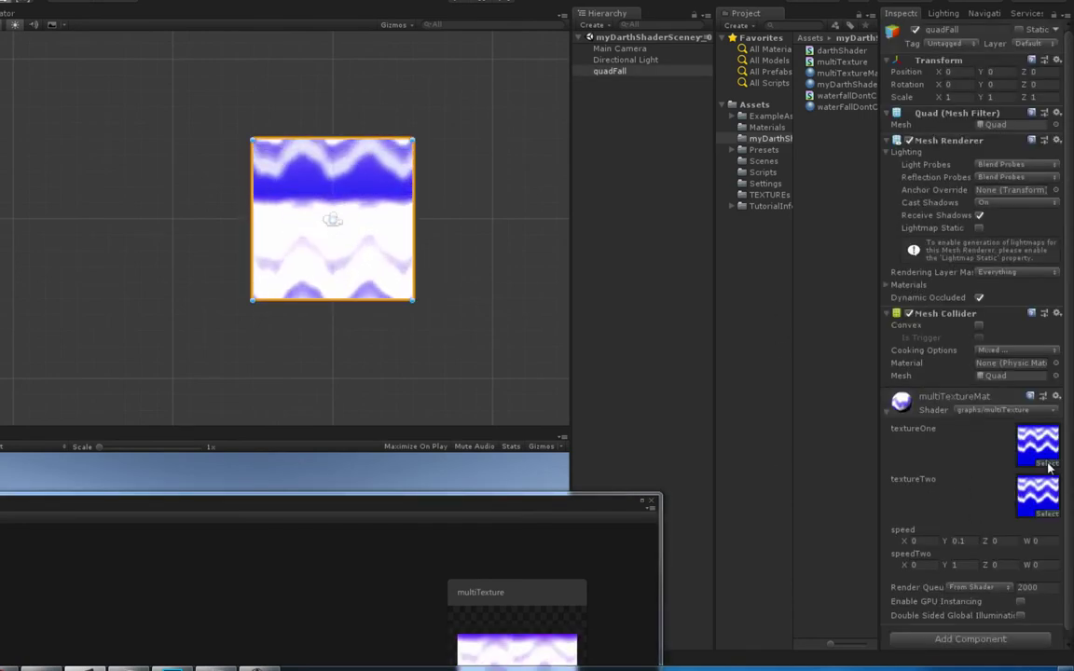
pyautogui.moveTo(459, 508); pyautogui.dragTo(984, 256)
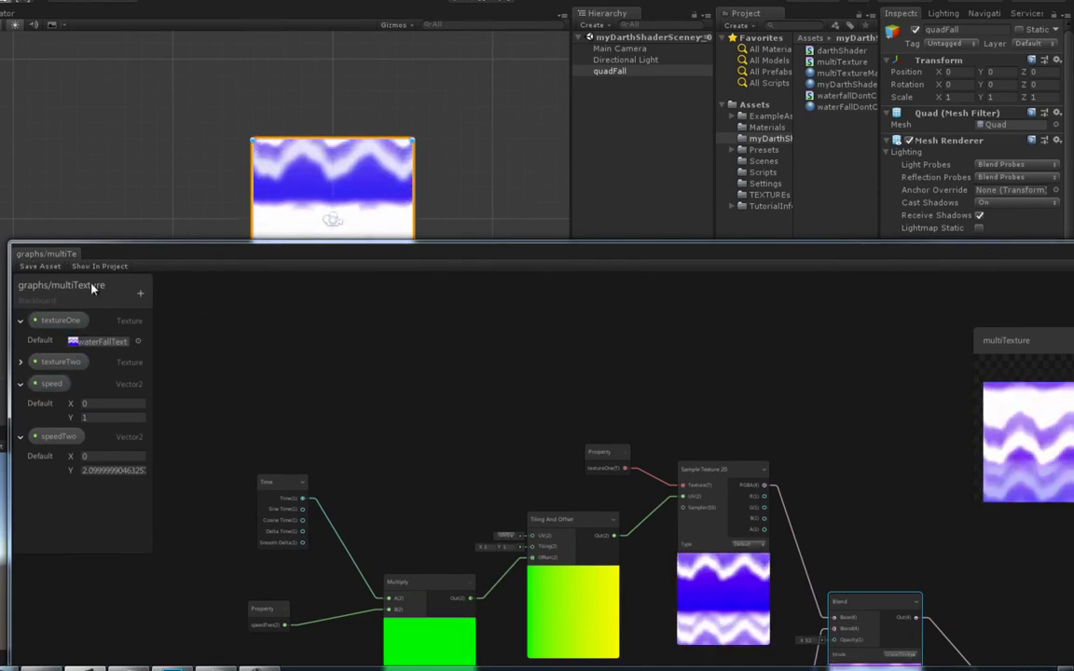
pyautogui.doubleClick(709, 257)
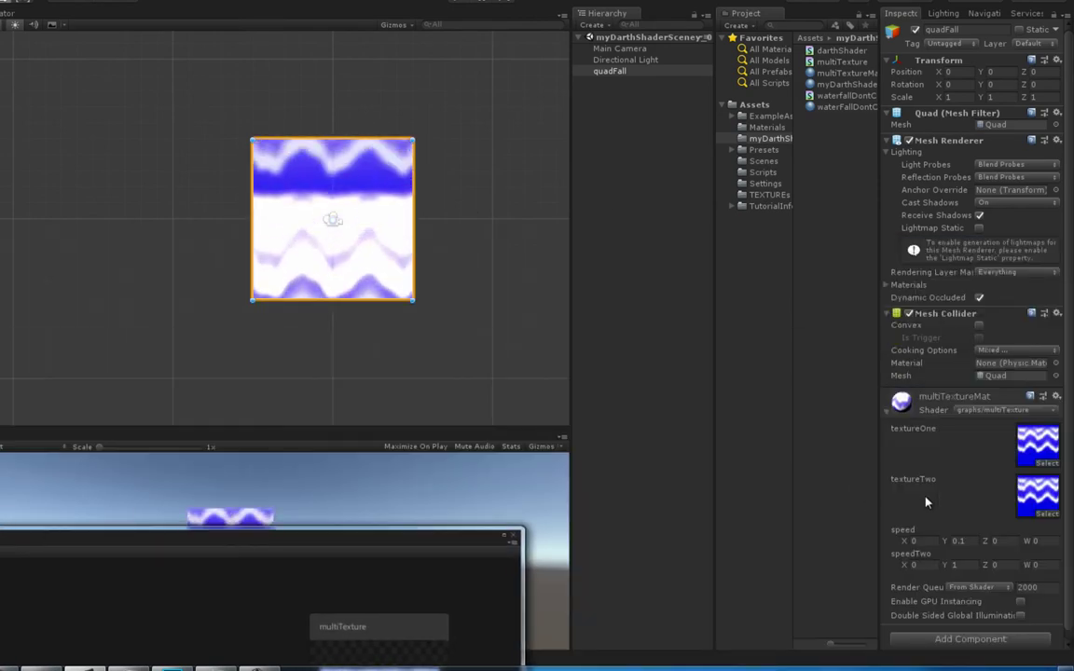
pyautogui.click(1048, 464)
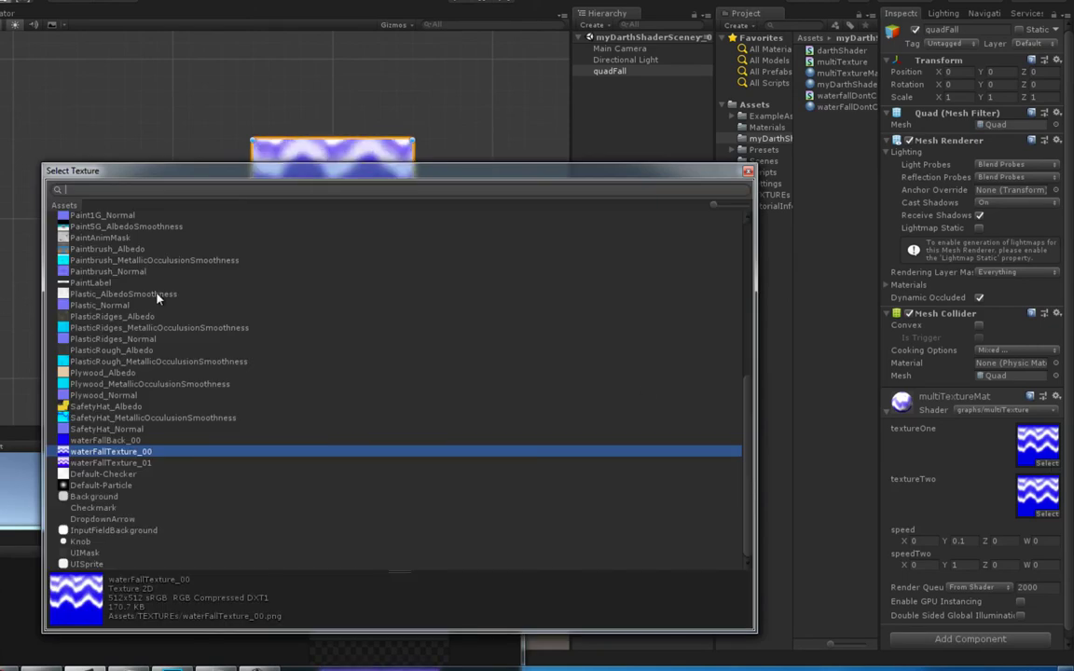
pyautogui.click(103, 395)
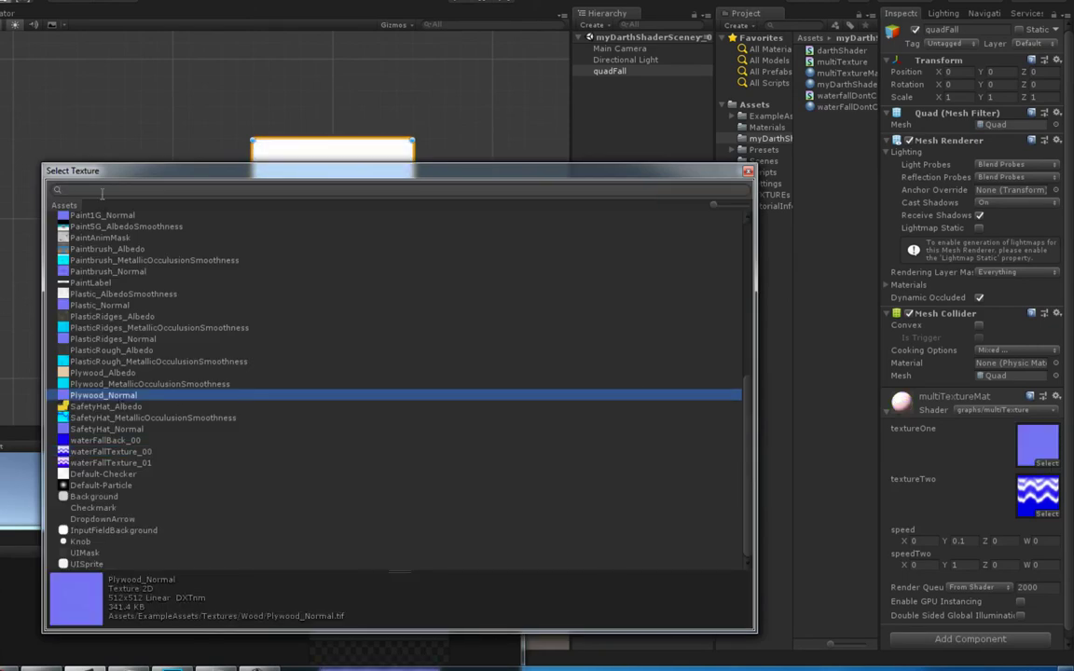
pyautogui.doubleClick(99, 238)
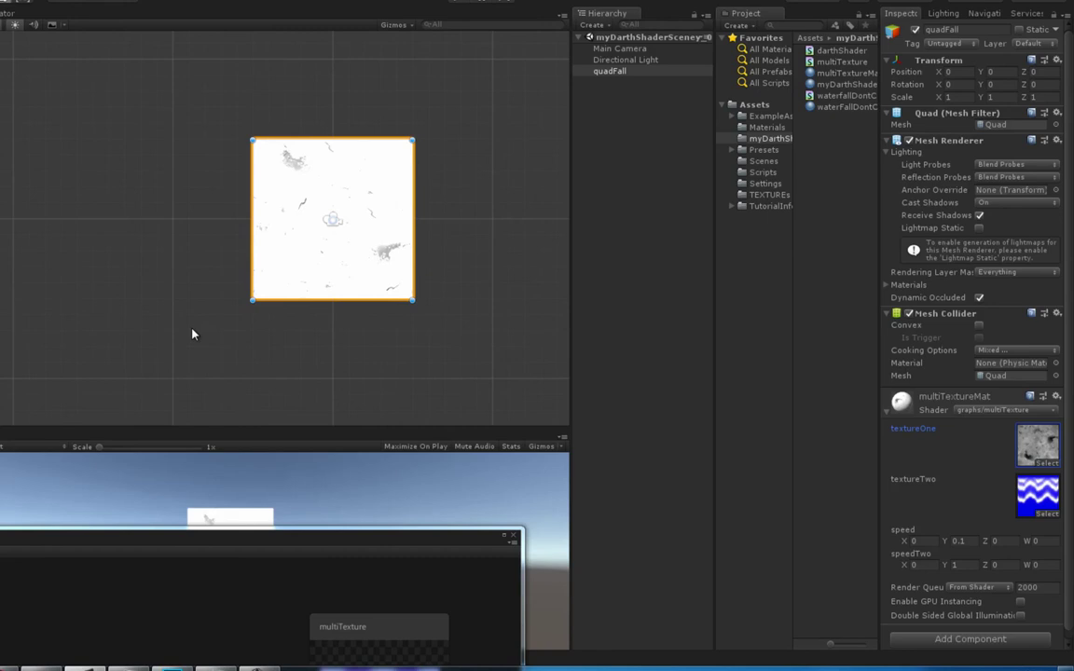
# Search the textures for "water", assign the zigzag waterfall texture to textureOne again, and deselect the quad.
pyautogui.click(1050, 464)
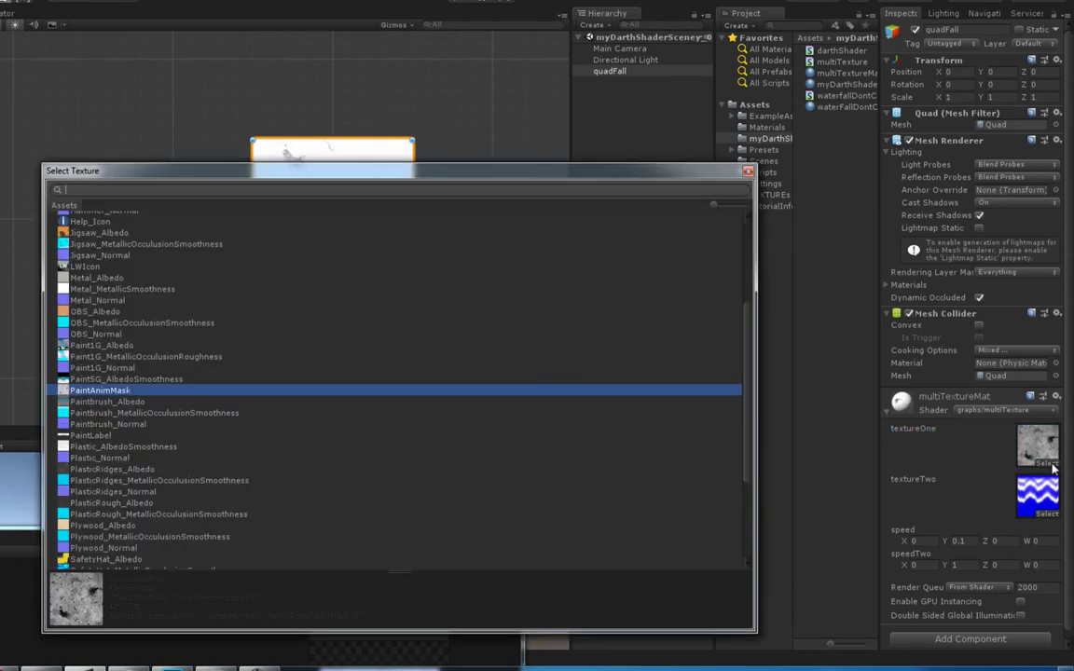
pyautogui.write('water')
pyautogui.doubleClick(61, 240)
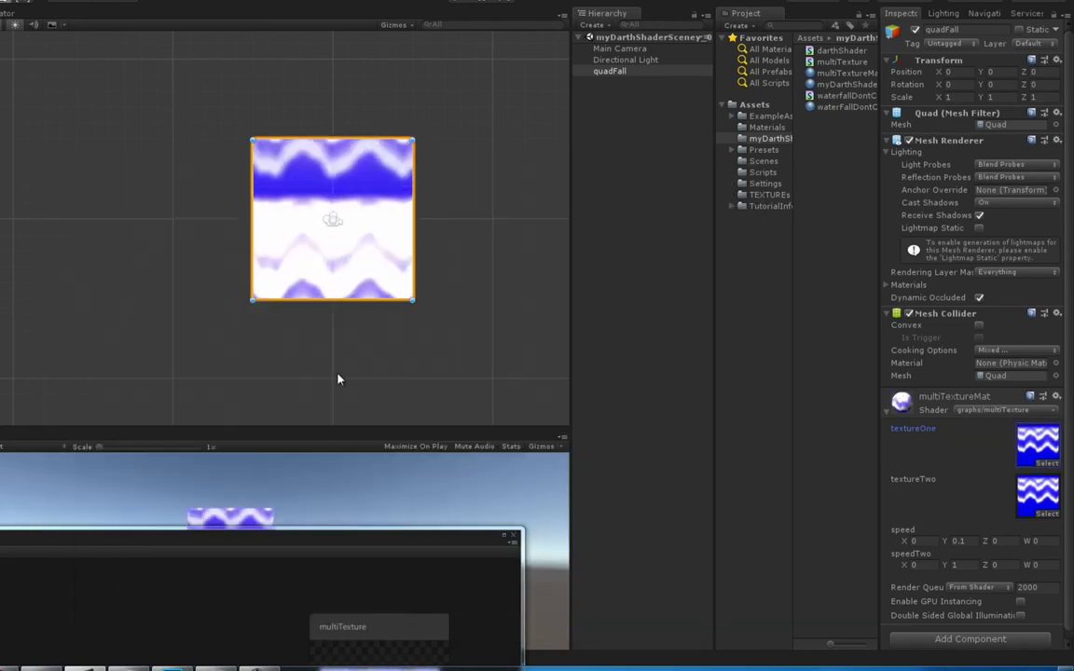
pyautogui.click(642, 318)
# Bring up the shader graph to review the two texture chains feeding the Blend node, and move its window off the scene.
pyautogui.moveTo(317, 552); pyautogui.dragTo(810, 17)
pyautogui.moveTo(707, 362); pyautogui.dragTo(737, 366)
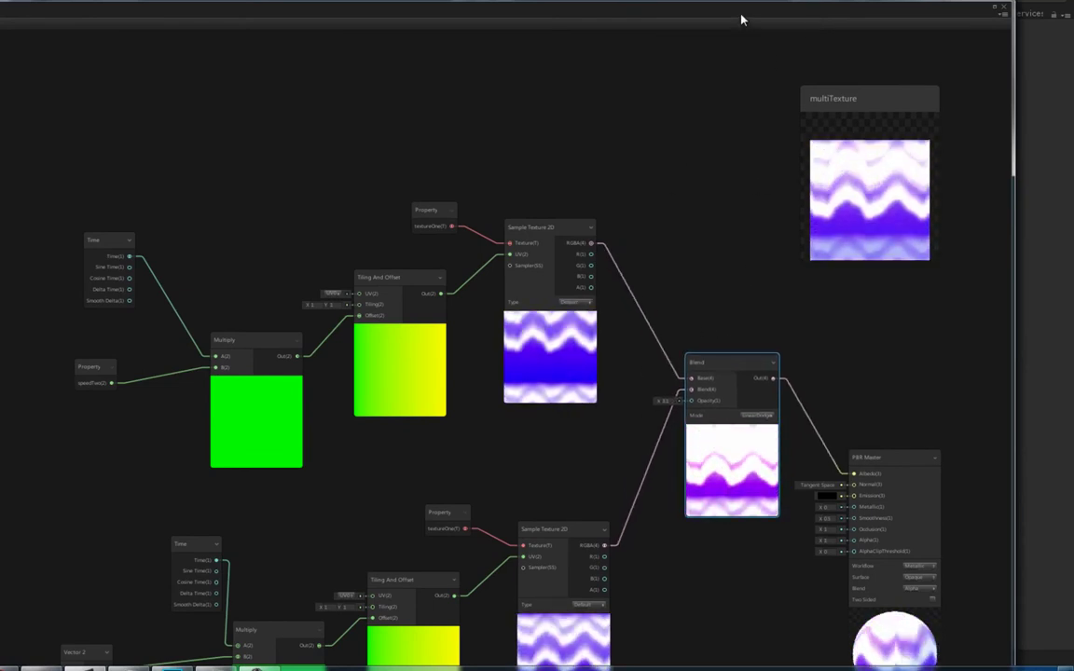
pyautogui.moveTo(738, 17); pyautogui.dragTo(578, 387)
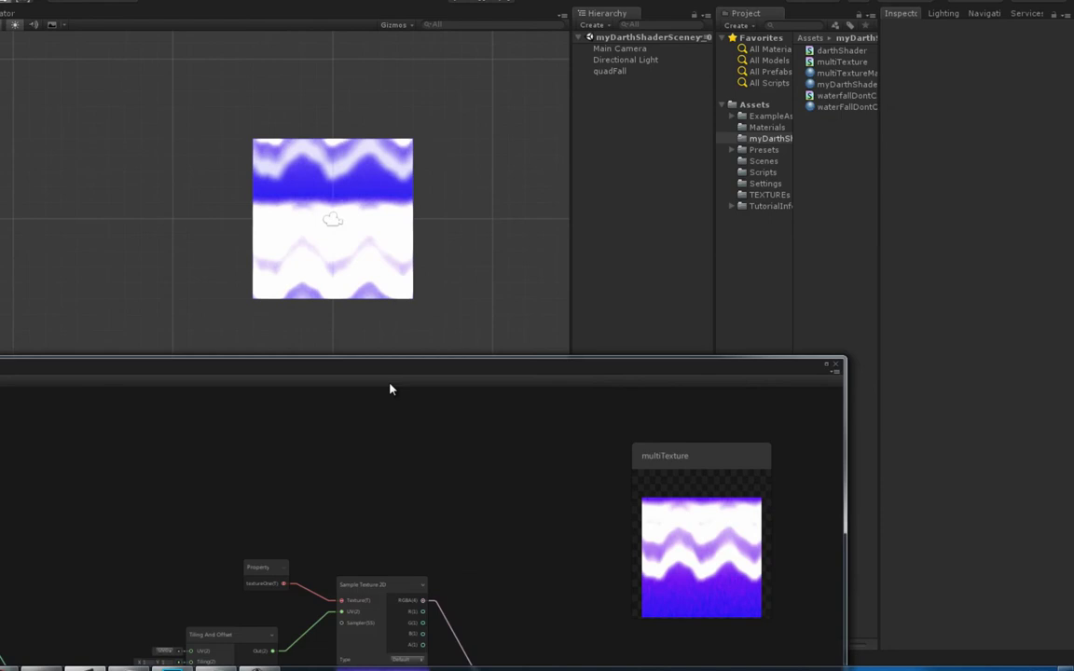
pyautogui.moveTo(377, 373); pyautogui.dragTo(452, 487)
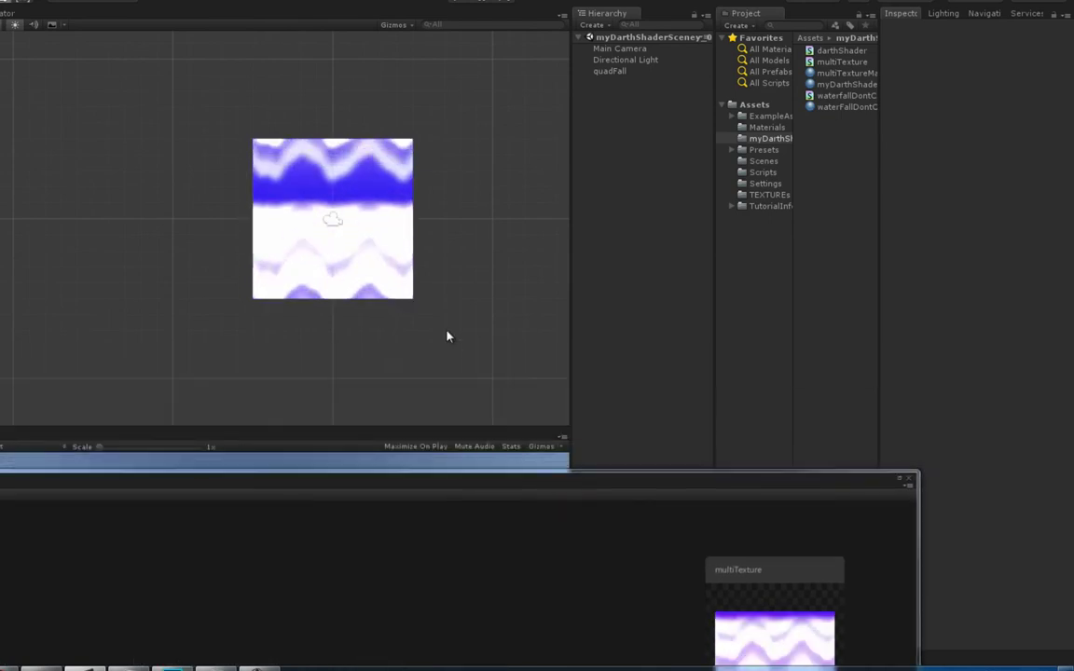
# Set speed Y to 1 and speedTwo Y to 2 in quadFall's multiTextureMat material.
pyautogui.click(383, 238)
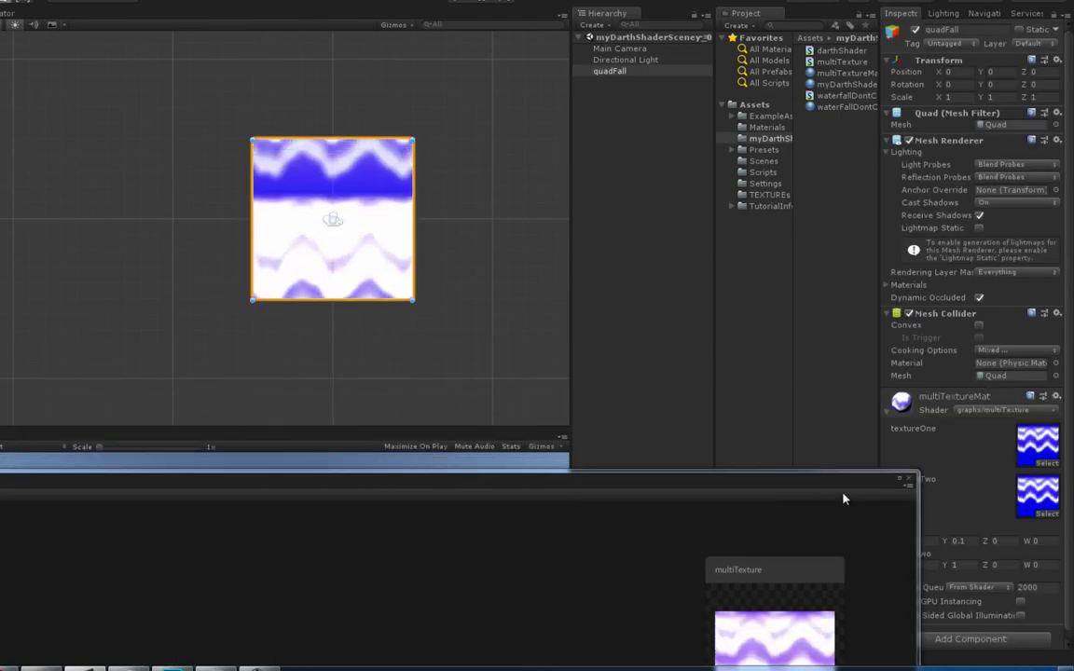
pyautogui.moveTo(844, 499); pyautogui.dragTo(619, 518)
pyautogui.click(966, 541)
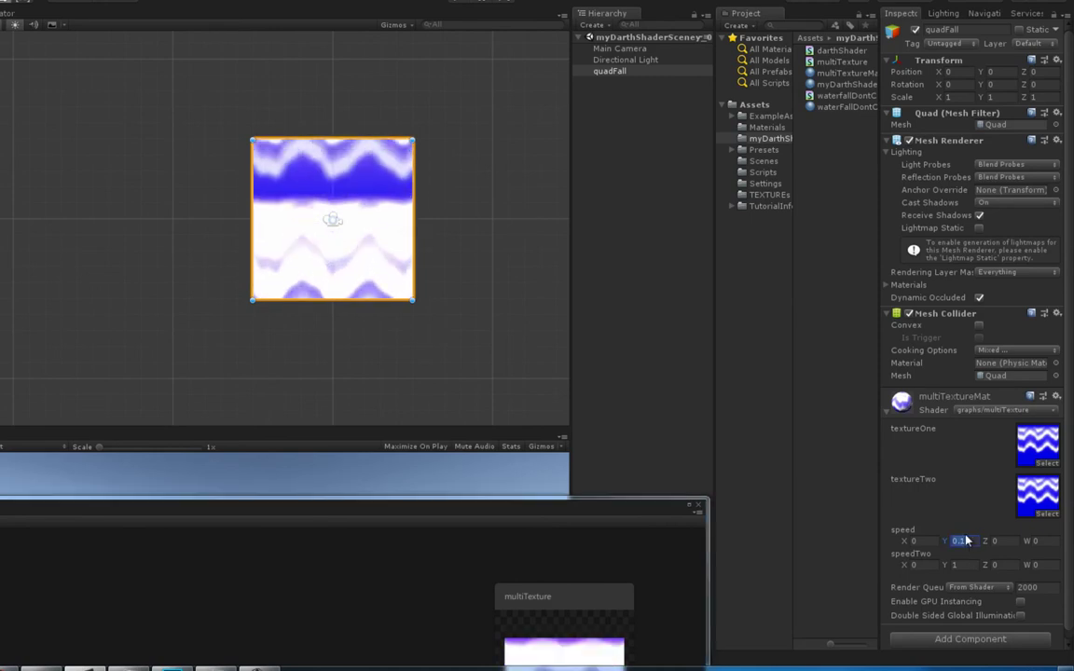
pyautogui.write('1')
pyautogui.press('Tab')
pyautogui.press('Tab')
pyautogui.press('Tab')
pyautogui.press('Tab')
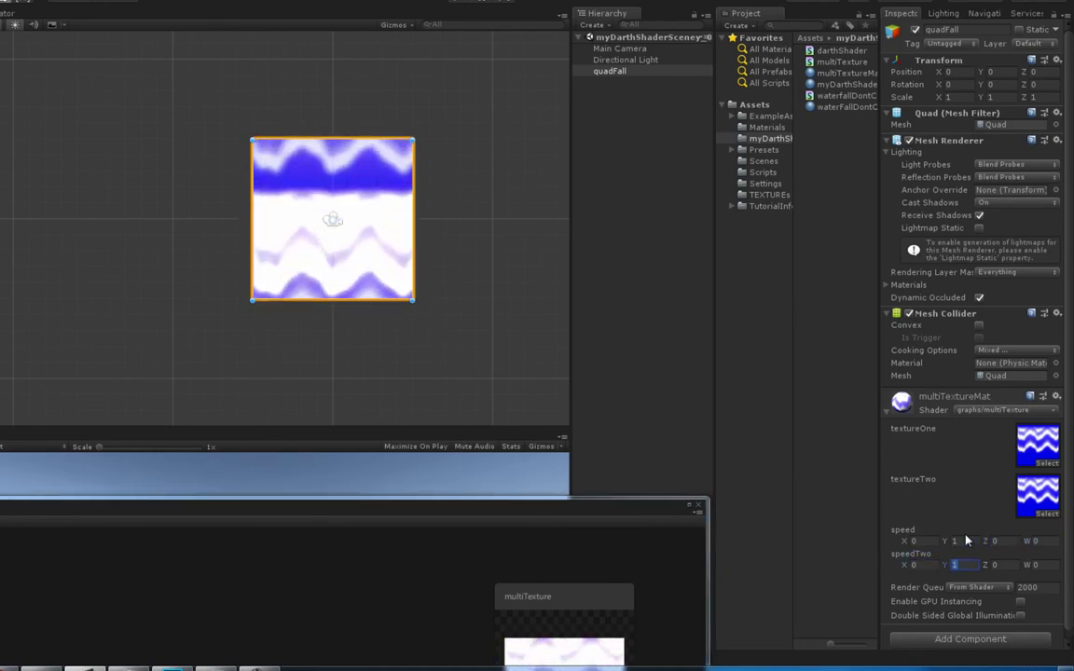
pyautogui.write('2')
pyautogui.press('Tab')
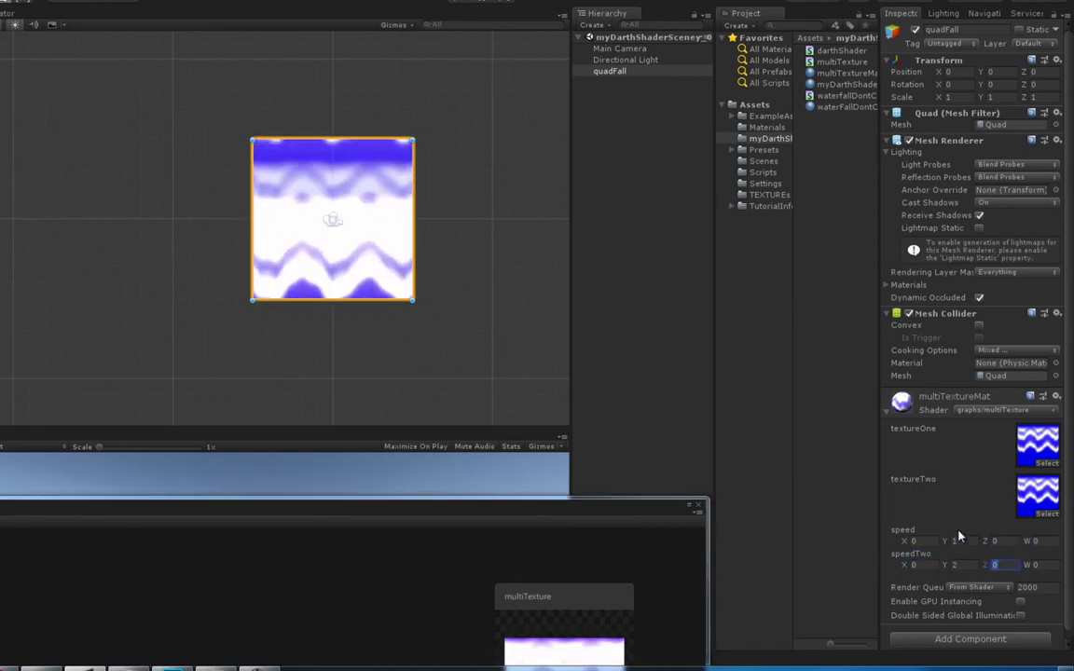
pyautogui.click(466, 294)
# Duplicate quadFall and vertex-snap the copy directly on top of the original, at position Y 1.
pyautogui.click(342, 245)
pyautogui.moveTo(344, 238); pyautogui.dragTo(271, 238)
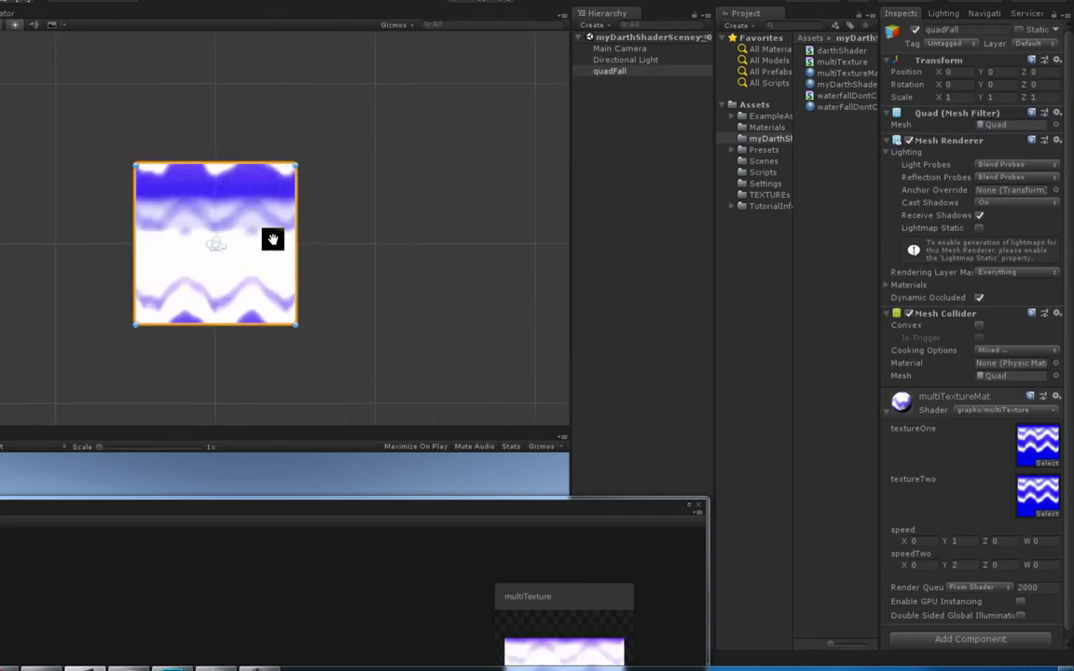
pyautogui.moveTo(376, 255); pyautogui.dragTo(381, 259, button='middle')
pyautogui.scroll(-1, 381, 259)
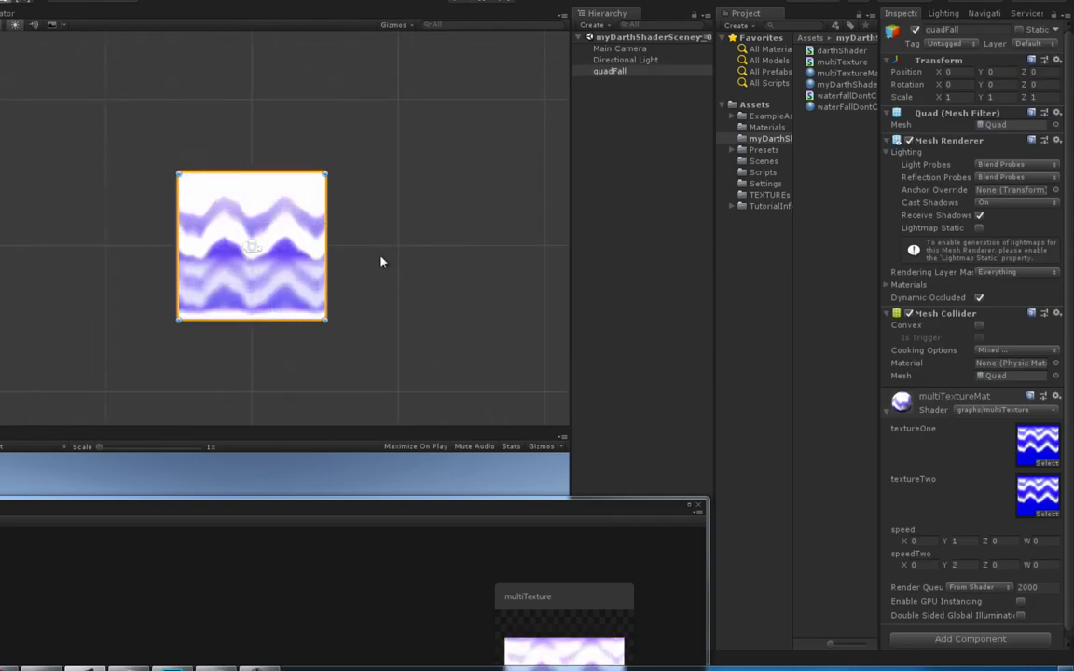
pyautogui.moveTo(276, 230); pyautogui.dragTo(288, 284, button='middle')
pyautogui.scroll(-1, 321, 315)
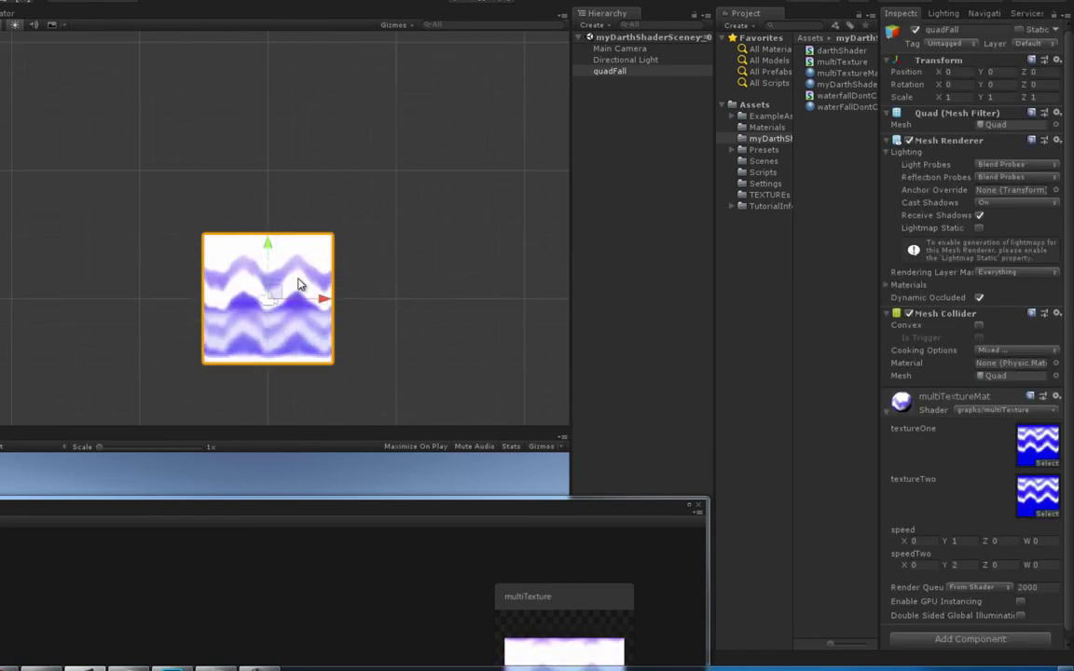
pyautogui.moveTo(266, 246); pyautogui.dragTo(267, 104)
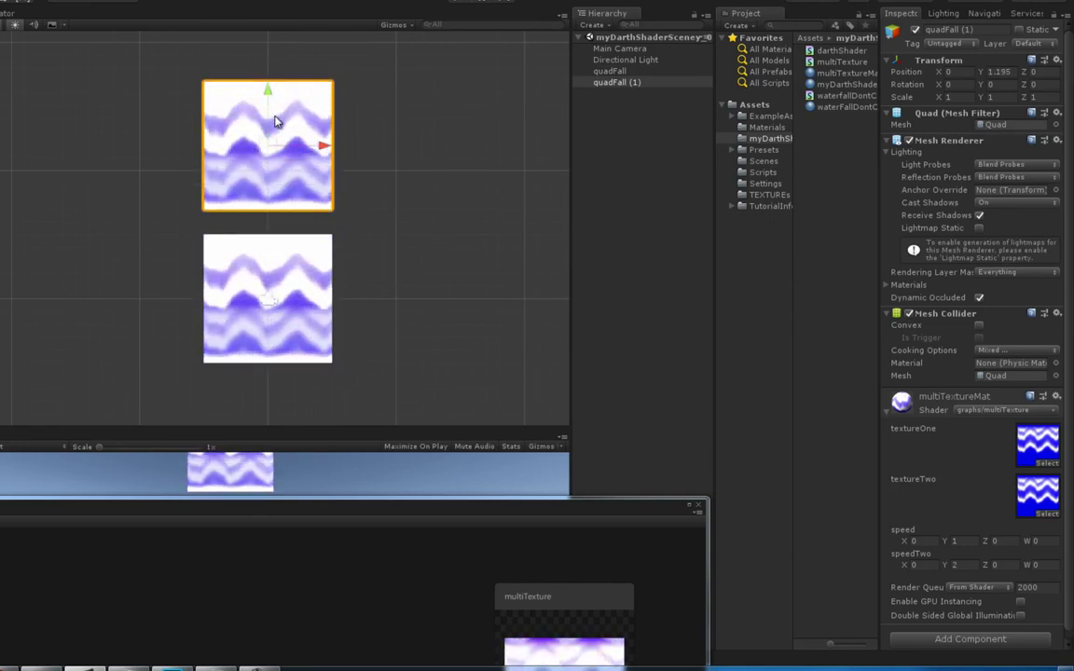
pyautogui.press('v')
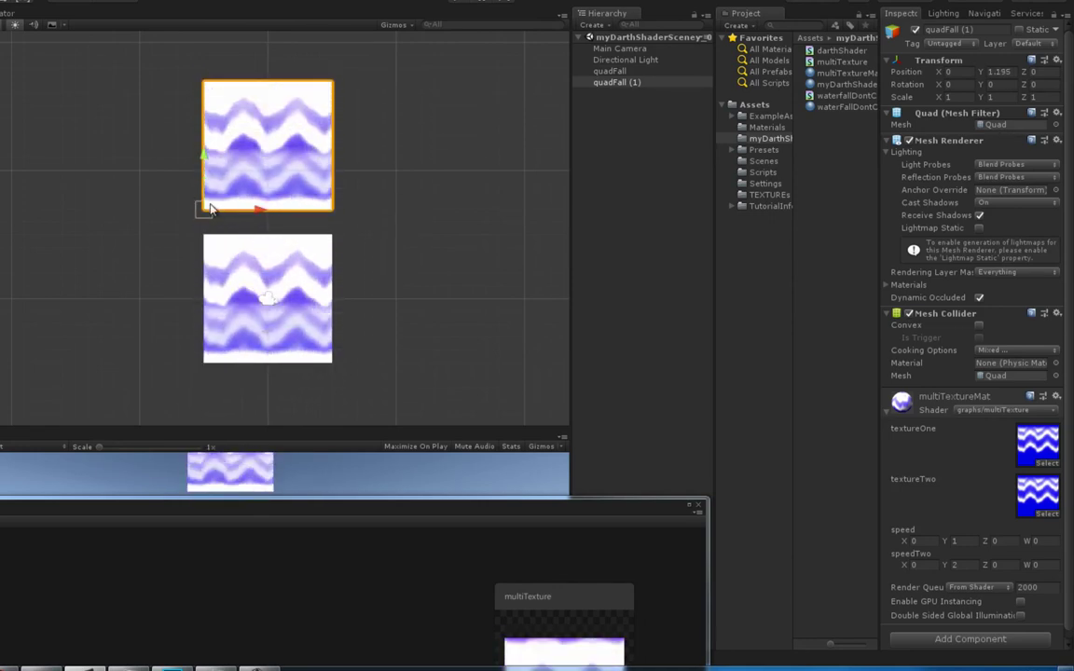
pyautogui.moveTo(206, 209); pyautogui.dragTo(206, 215)
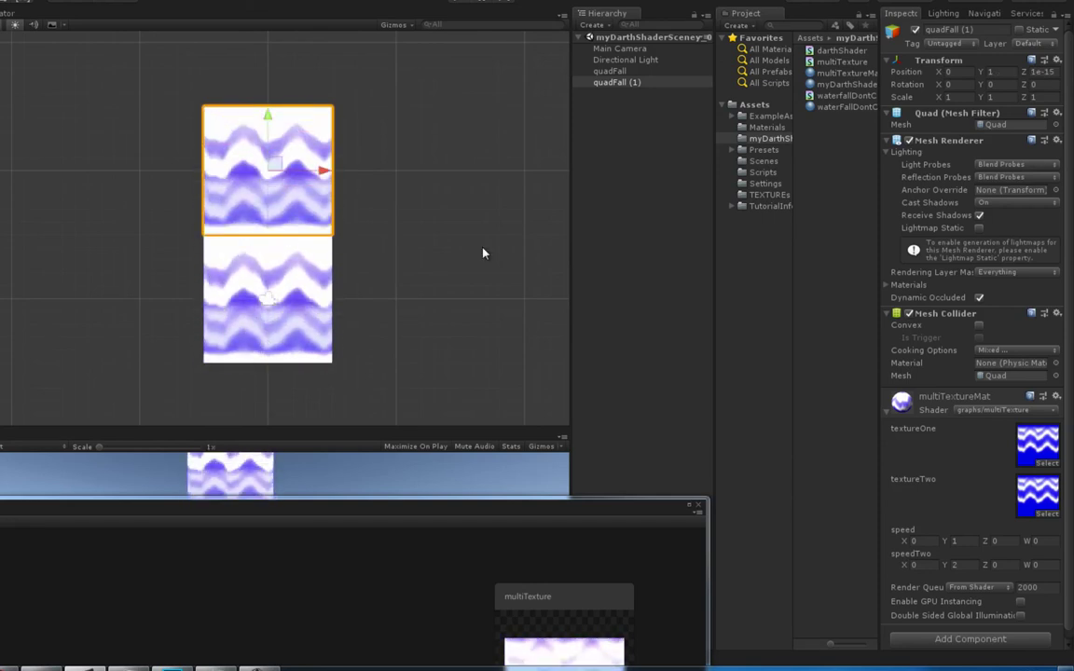
# Duplicate the two stacked quads together and vertex-snap the copies on top to form a column of four.
pyautogui.click(437, 244)
pyautogui.moveTo(406, 244); pyautogui.dragTo(406, 262, button='middle')
pyautogui.scroll(-1, 410, 256)
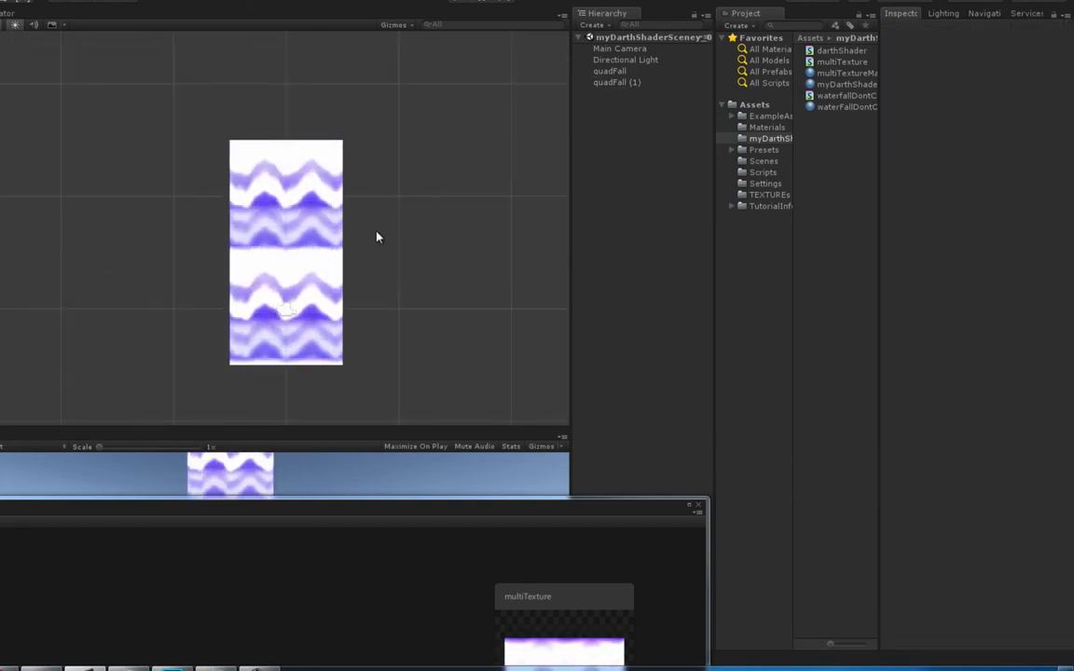
pyautogui.scroll(4, 376, 237)
pyautogui.scroll(-5, 376, 237)
pyautogui.click(329, 192)
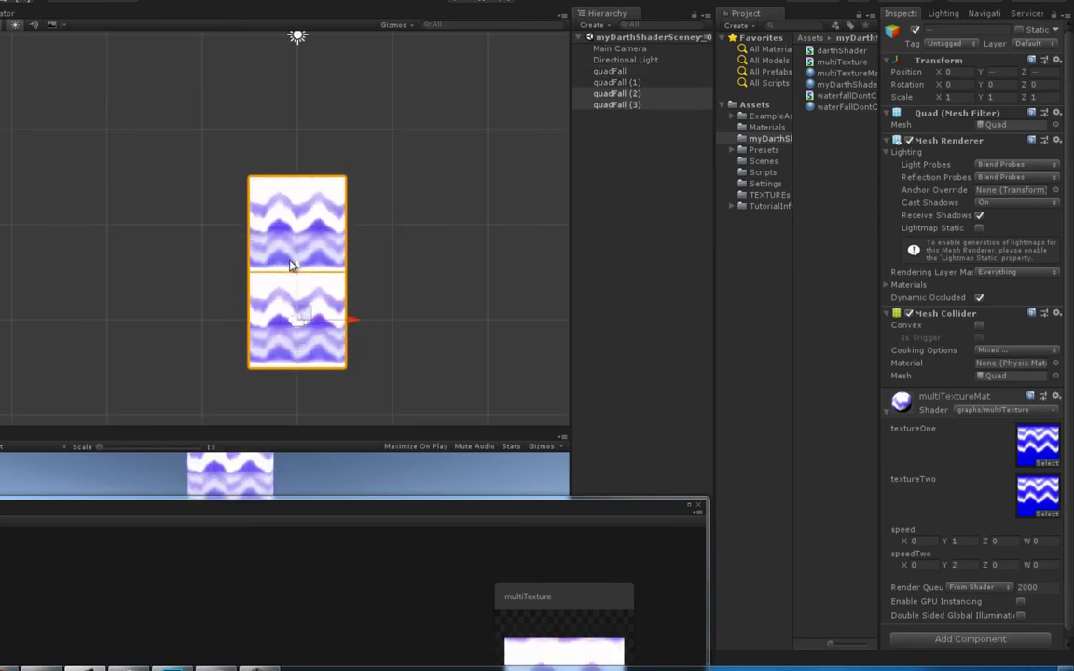
pyautogui.moveTo(300, 268); pyautogui.dragTo(248, 176)
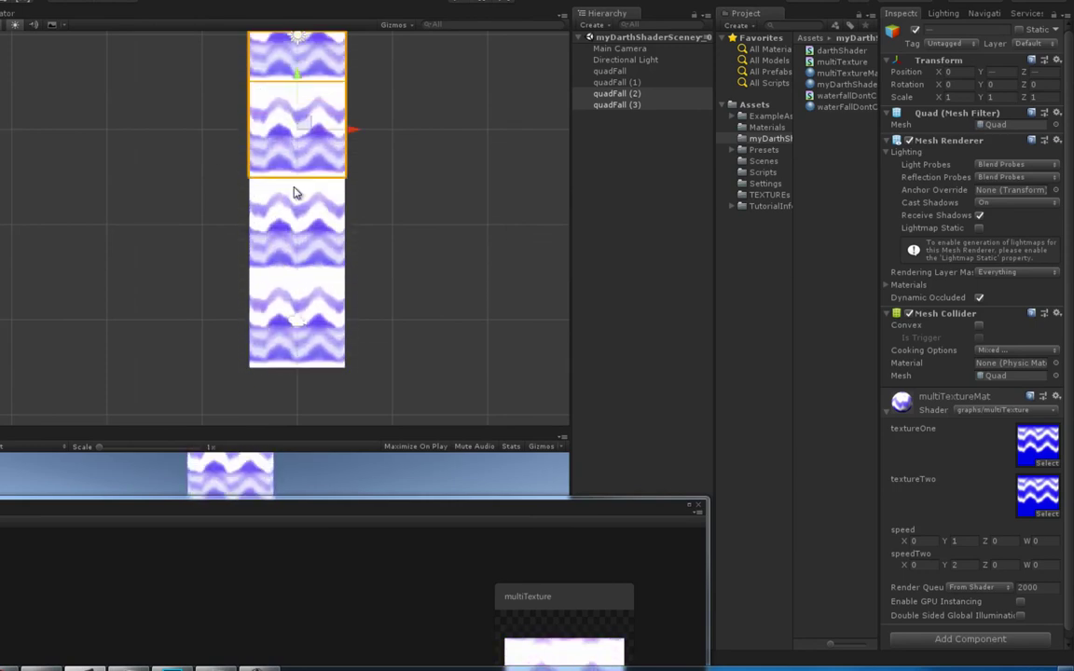
# Switch the scene to a 3D perspective view and examine the scrolling texture along the quad column from an angle.
pyautogui.click(401, 221)
pyautogui.scroll(-5, 401, 233)
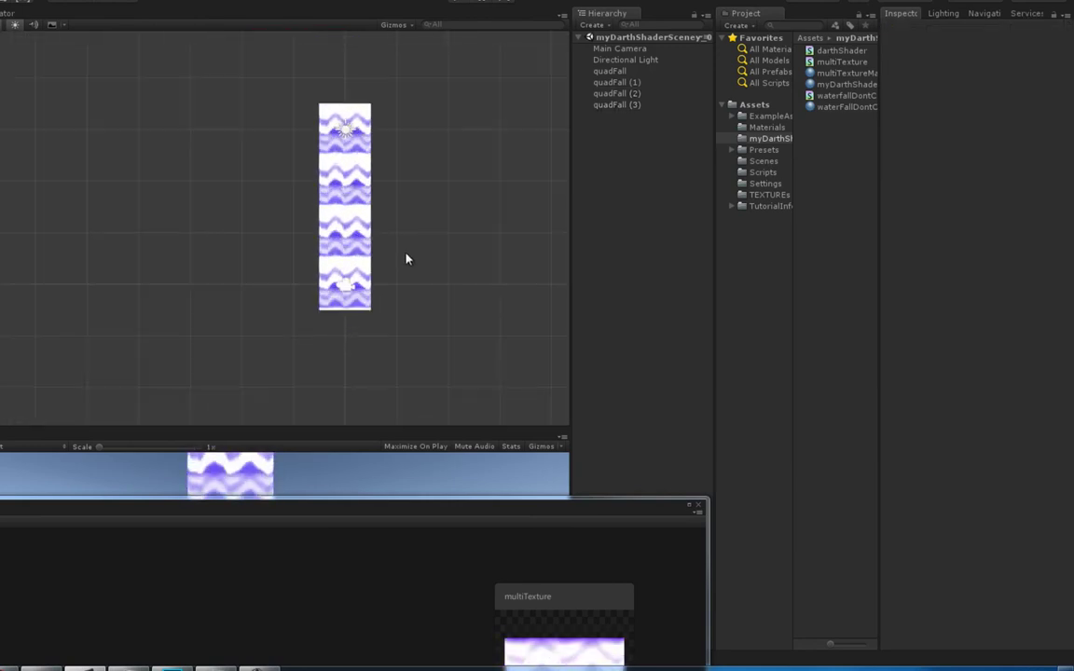
pyautogui.scroll(3, 407, 260)
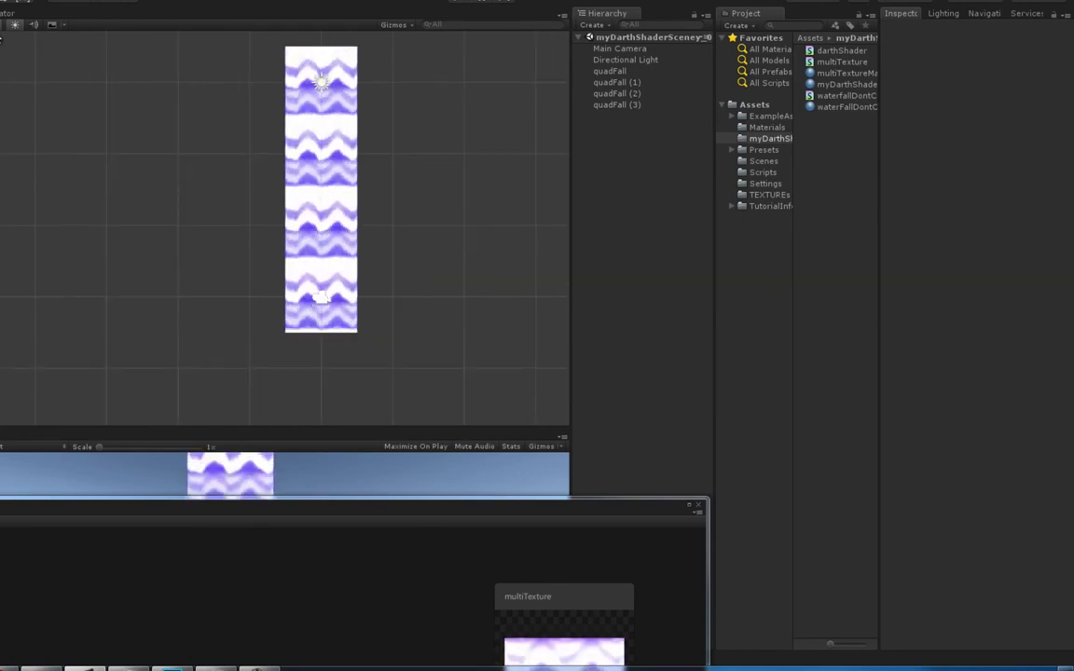
pyautogui.click(2, 24)
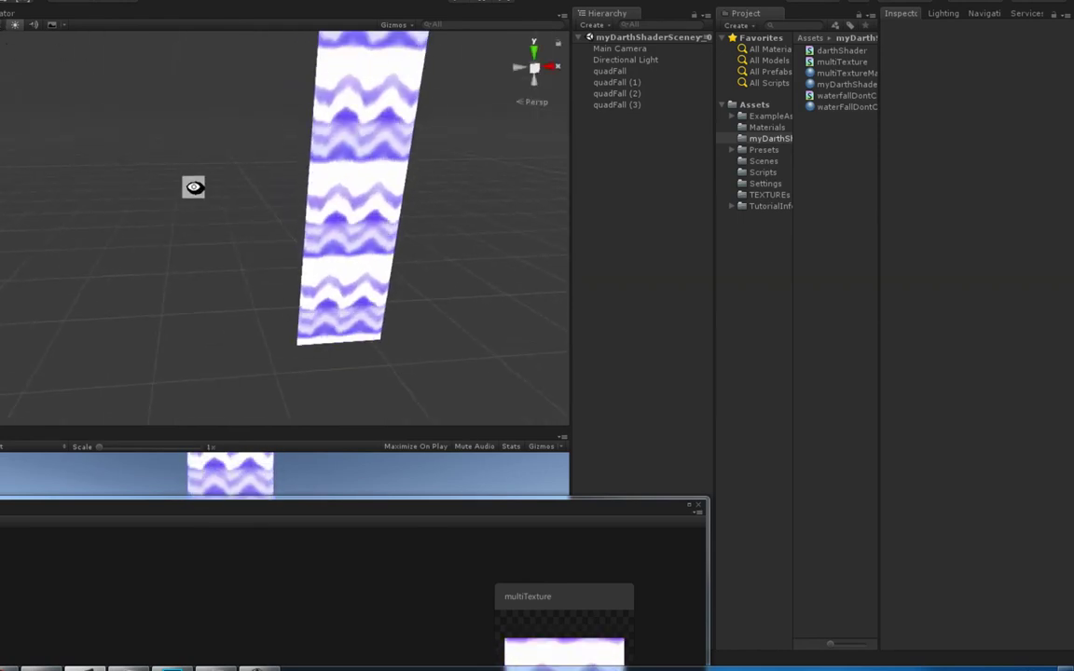
pyautogui.keyDown('alt'); pyautogui.moveTo(194, 186); pyautogui.dragTo(265, 186); pyautogui.keyUp('alt')
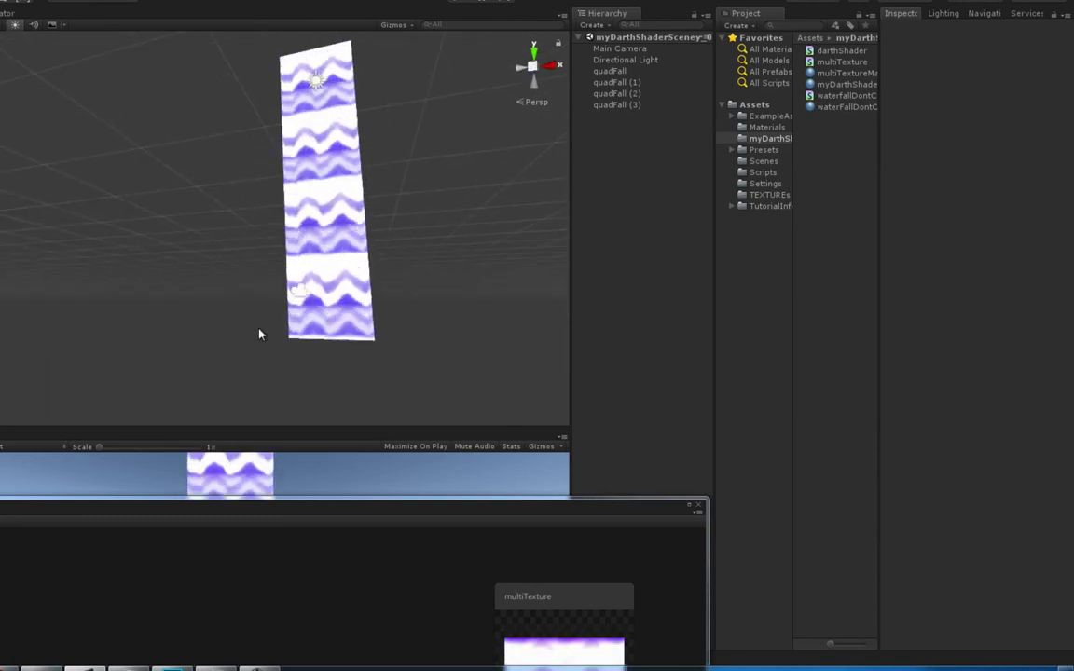
# Get the shader graph window out of the way of the scene and enter Play mode.
pyautogui.moveTo(595, 512); pyautogui.dragTo(985, 419)
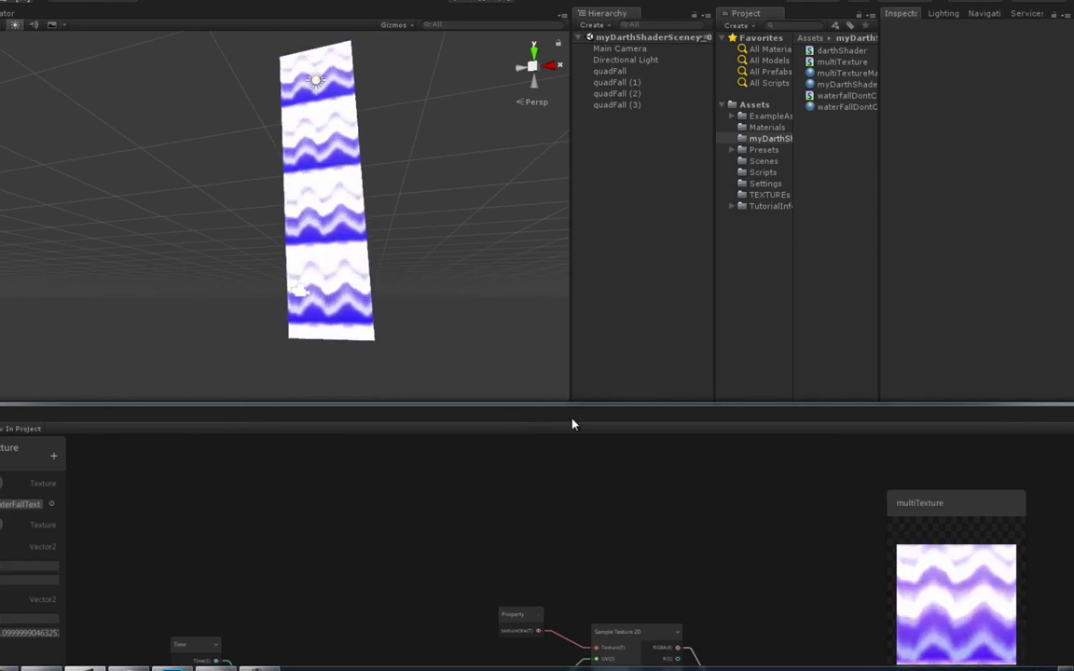
pyautogui.moveTo(573, 419); pyautogui.dragTo(283, 415)
pyautogui.click(801, 409)
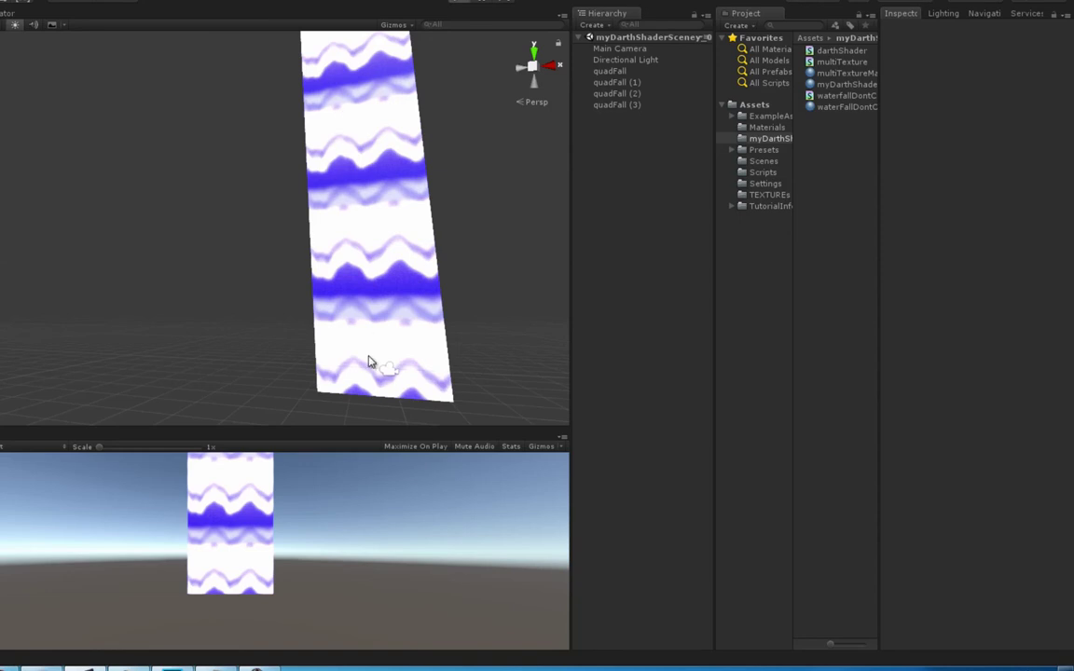
pyautogui.hotkey('ctrl', 'p')
pyautogui.scroll(-5, 355, 240)
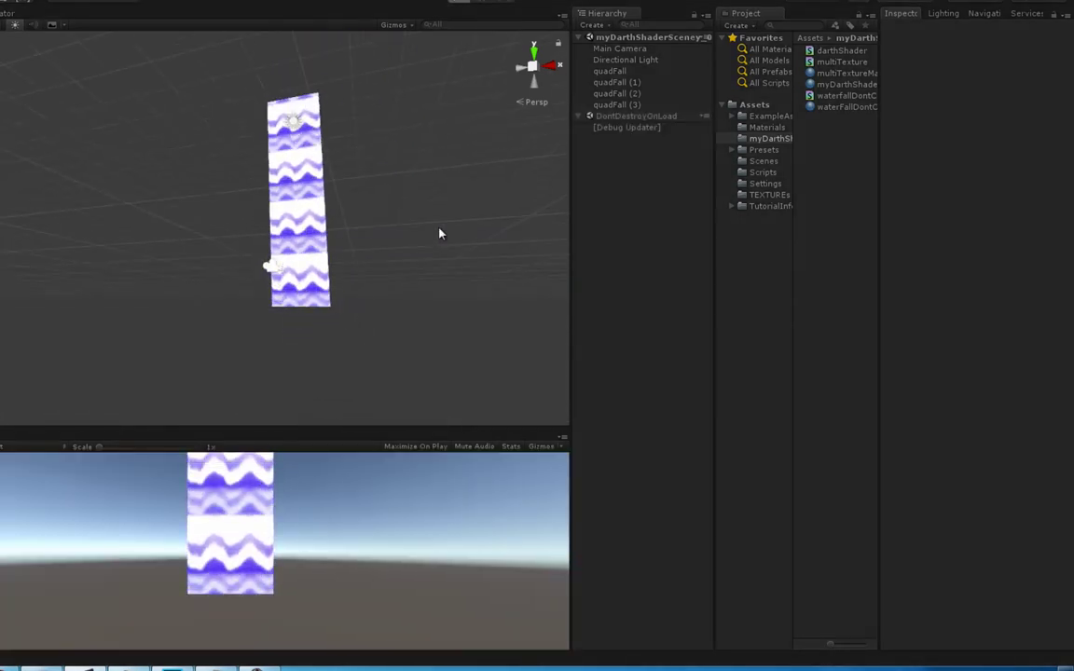
# Raise the Main Camera to Y 0.5, pull it back to about Z -4.446, and enlarge the Game view.
pyautogui.click(622, 50)
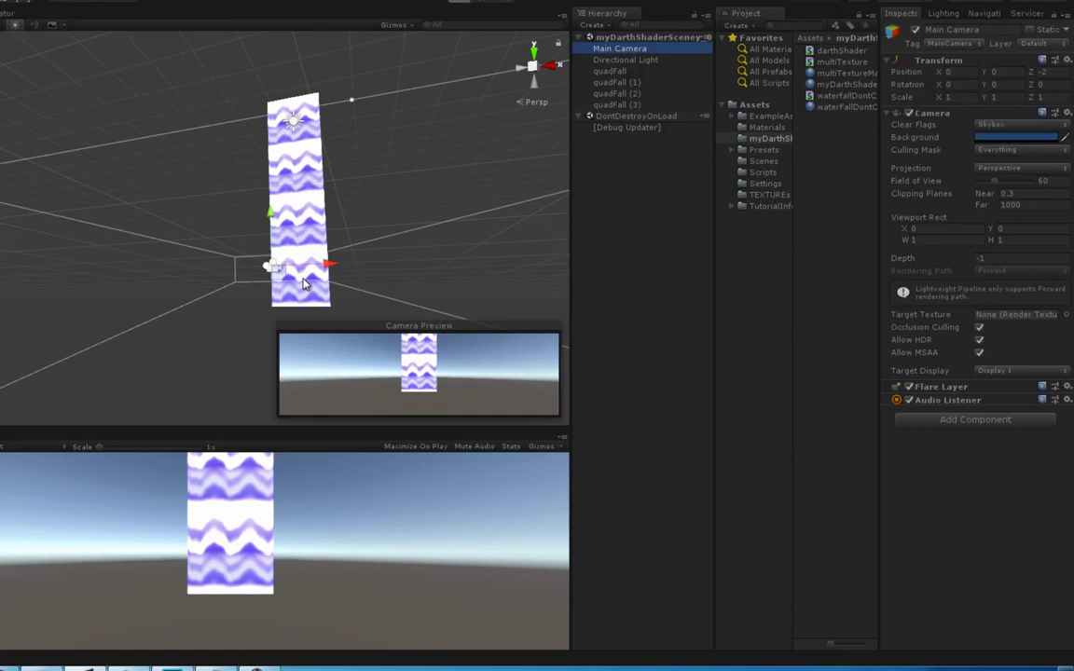
pyautogui.moveTo(270, 218); pyautogui.dragTo(270, 177)
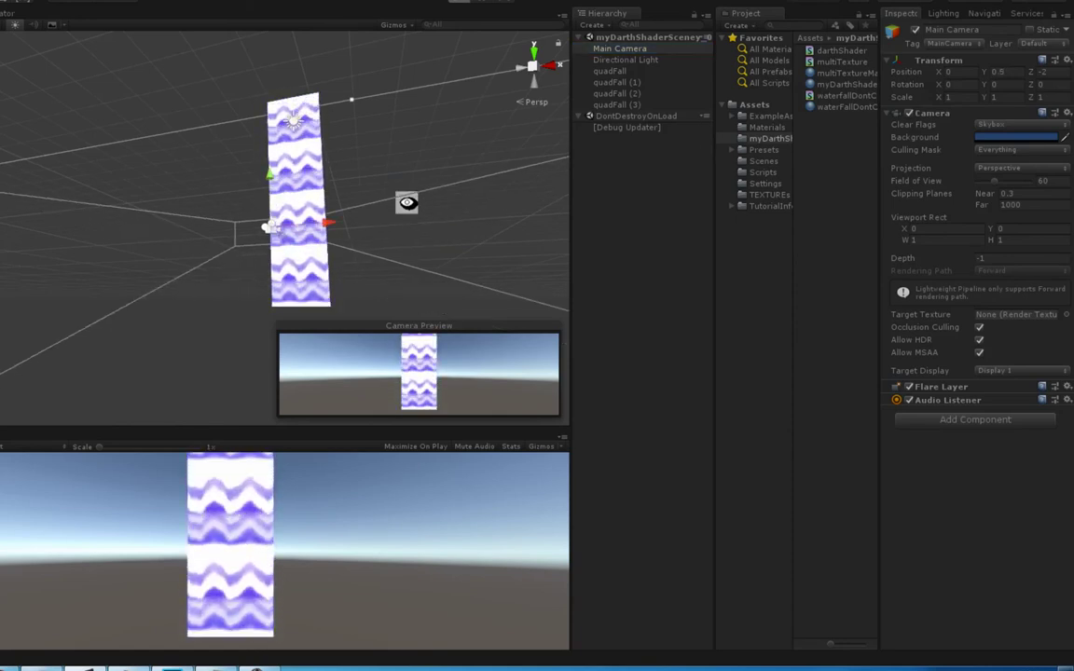
pyautogui.keyDown('alt'); pyautogui.moveTo(407, 203); pyautogui.dragTo(334, 282); pyautogui.keyUp('alt')
pyautogui.moveTo(254, 282); pyautogui.dragTo(170, 353)
pyautogui.keyDown('alt'); pyautogui.moveTo(270, 270); pyautogui.dragTo(532, 261); pyautogui.keyUp('alt')
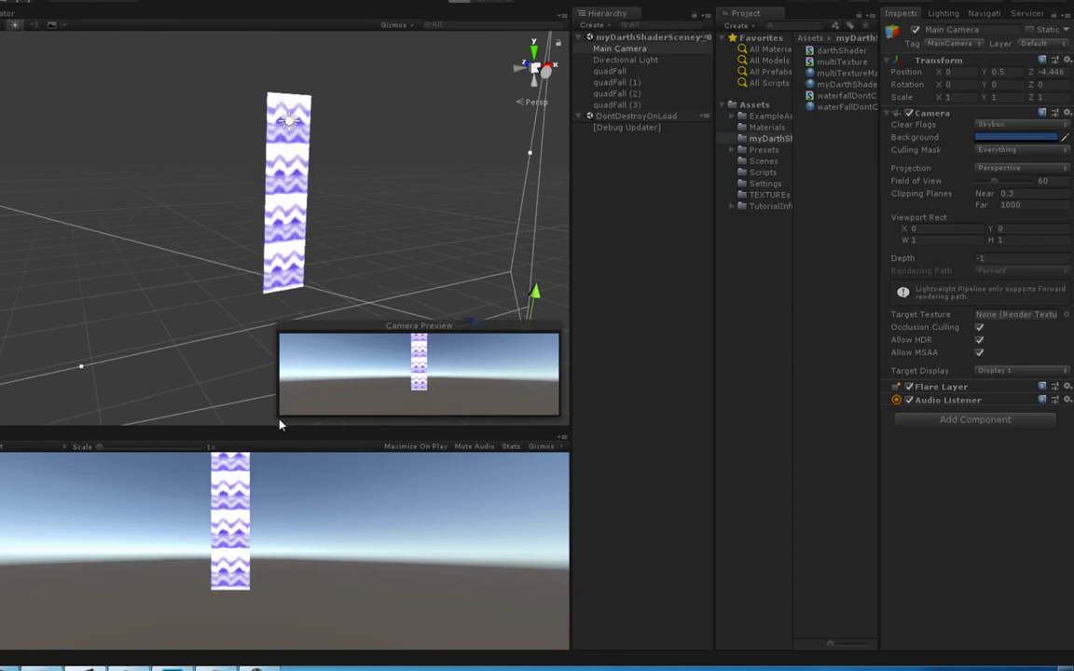
pyautogui.moveTo(271, 426); pyautogui.dragTo(271, 216)
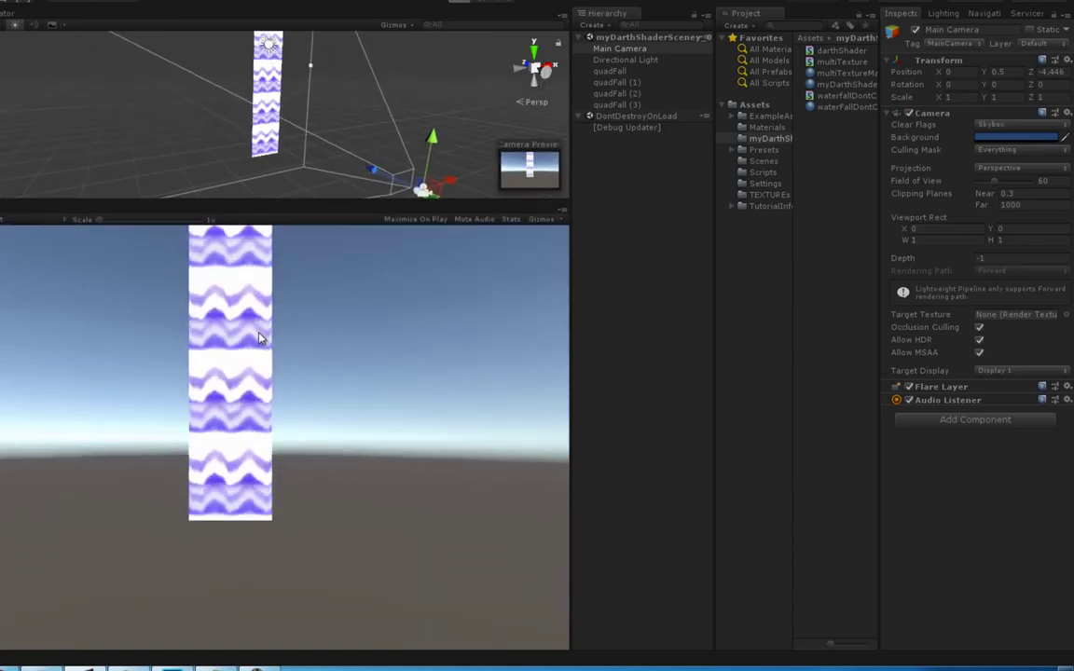
# Pull the Main Camera back to about Z -4.8 and raise it to Y 1.207 to frame the whole quad column.
pyautogui.moveTo(375, 171); pyautogui.dragTo(406, 185)
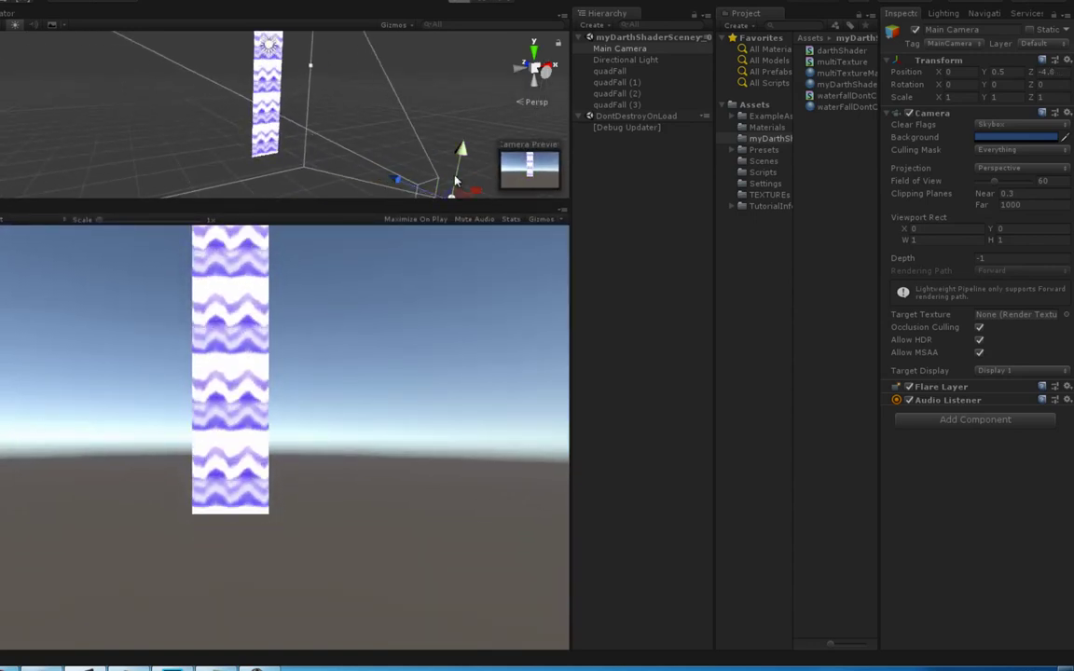
pyautogui.moveTo(467, 150); pyautogui.dragTo(472, 102)
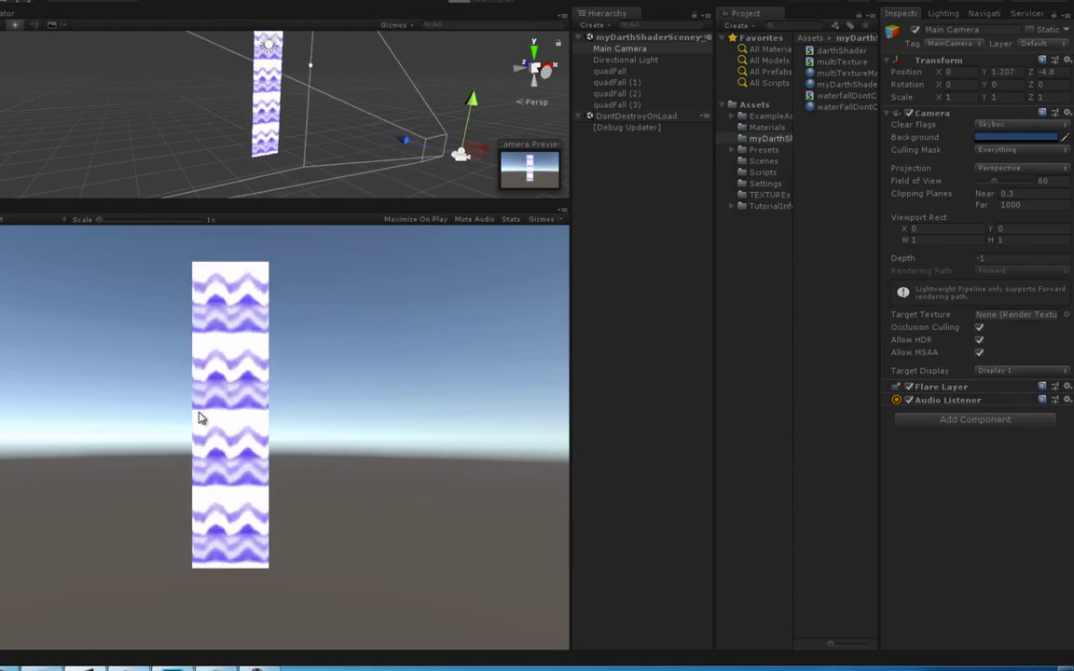
# Select quadFall (1) and enlarge the Scene view at the Game view's expense for a closer look at the column.
pyautogui.click(264, 118)
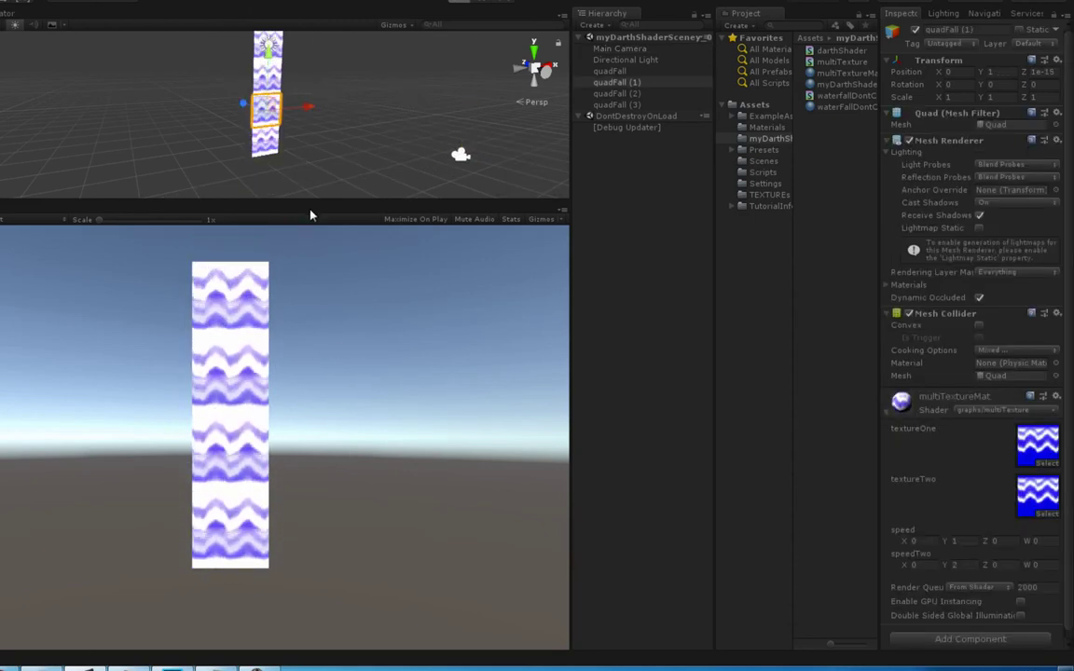
pyautogui.moveTo(304, 211); pyautogui.dragTo(288, 460)
pyautogui.scroll(8, 373, 280)
pyautogui.keyDown('alt'); pyautogui.moveTo(401, 277); pyautogui.dragTo(328, 262); pyautogui.keyUp('alt')
pyautogui.scroll(-5, 373, 262)
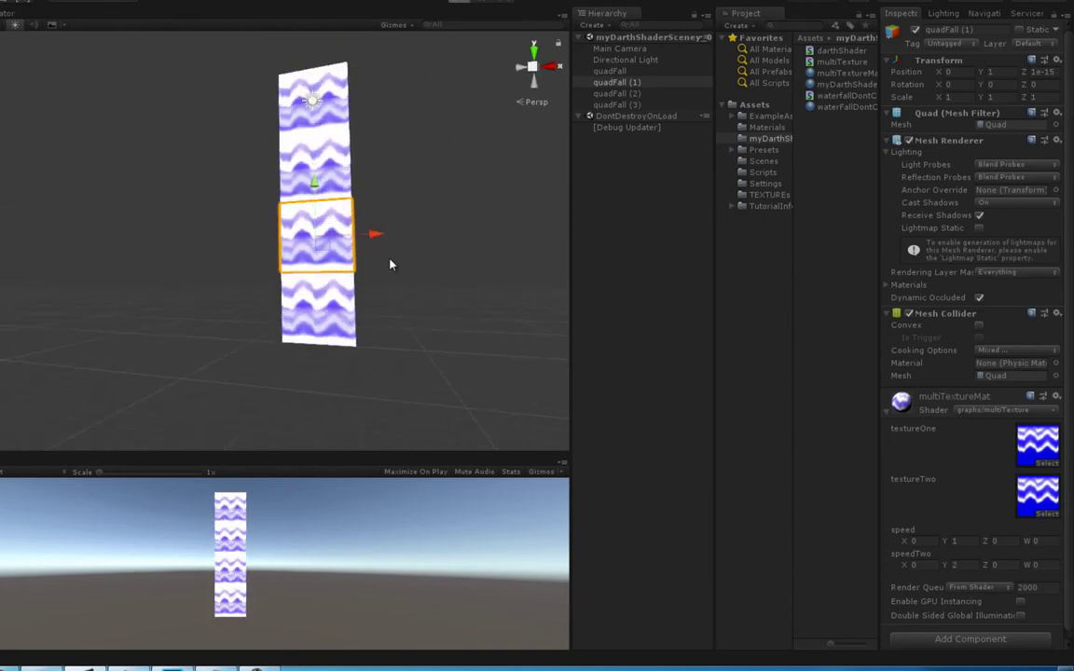
# Deselect the quad and examine the animated waterfall texture across the four stacked quads from several angles and distances.
pyautogui.click(238, 239)
pyautogui.keyDown('alt'); pyautogui.moveTo(238, 239); pyautogui.dragTo(370, 238); pyautogui.keyUp('alt')
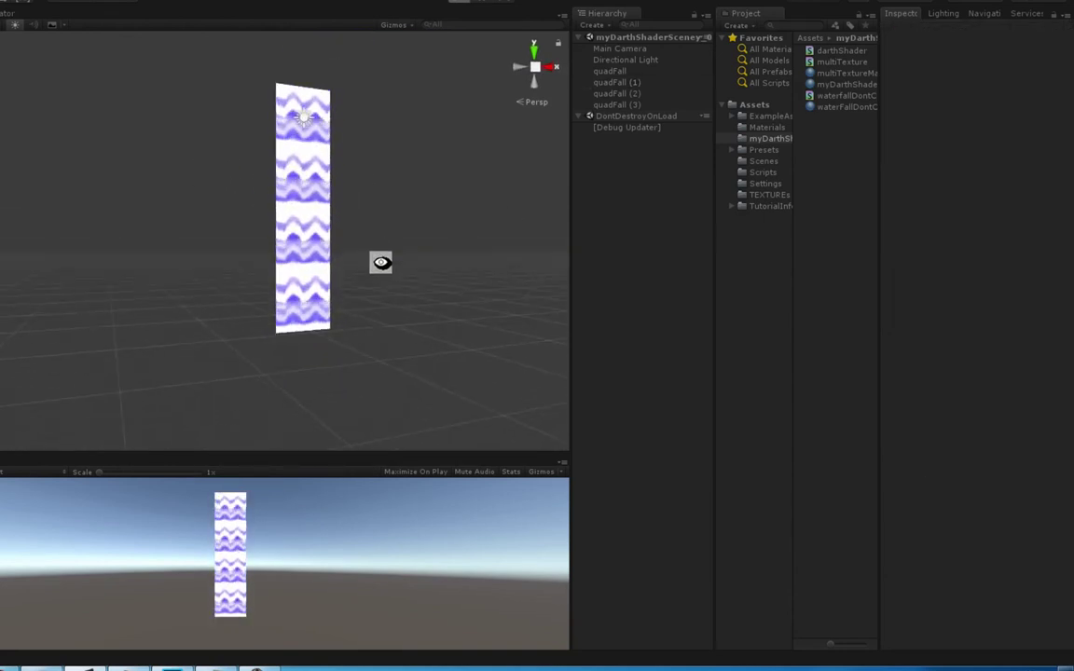
pyautogui.scroll(8, 371, 250)
pyautogui.moveTo(385, 169); pyautogui.dragTo(336, 210, button='middle')
pyautogui.scroll(2, 336, 210)
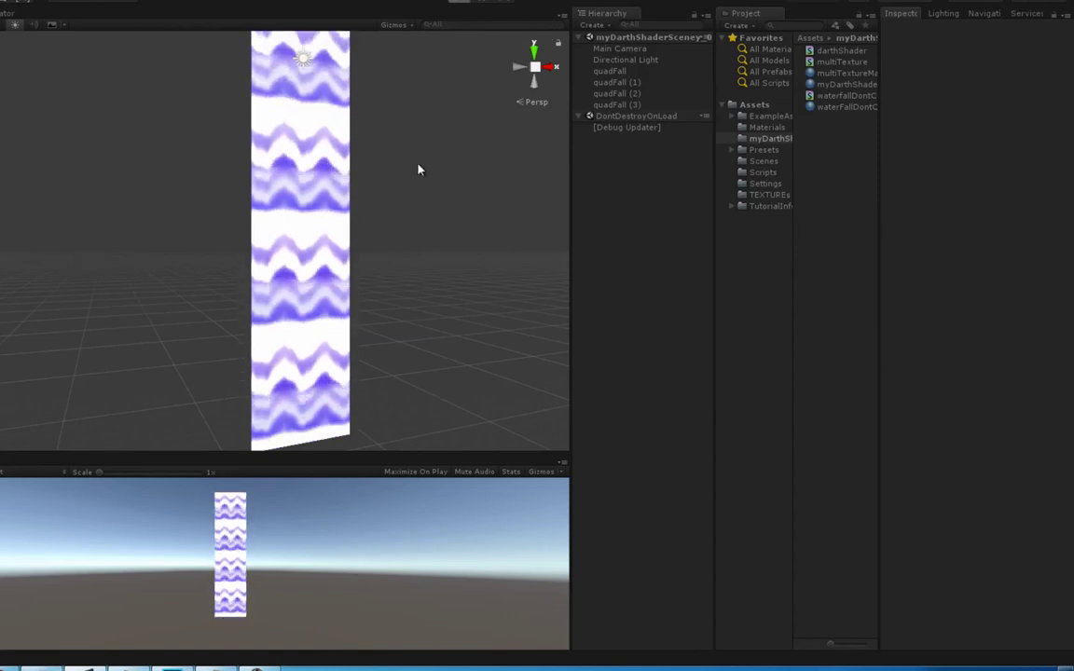
pyautogui.keyDown('alt'); pyautogui.moveTo(418, 170); pyautogui.dragTo(290, 184); pyautogui.keyUp('alt')
pyautogui.scroll(-2, 348, 271)
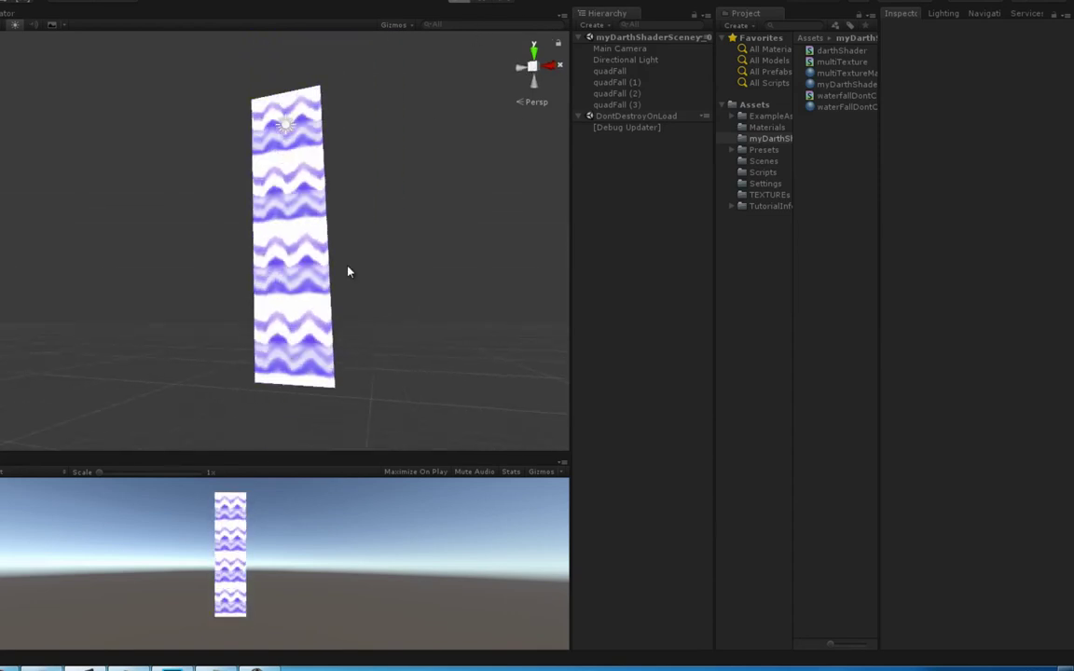
pyautogui.keyDown('alt'); pyautogui.moveTo(348, 272); pyautogui.dragTo(512, 278); pyautogui.keyUp('alt')
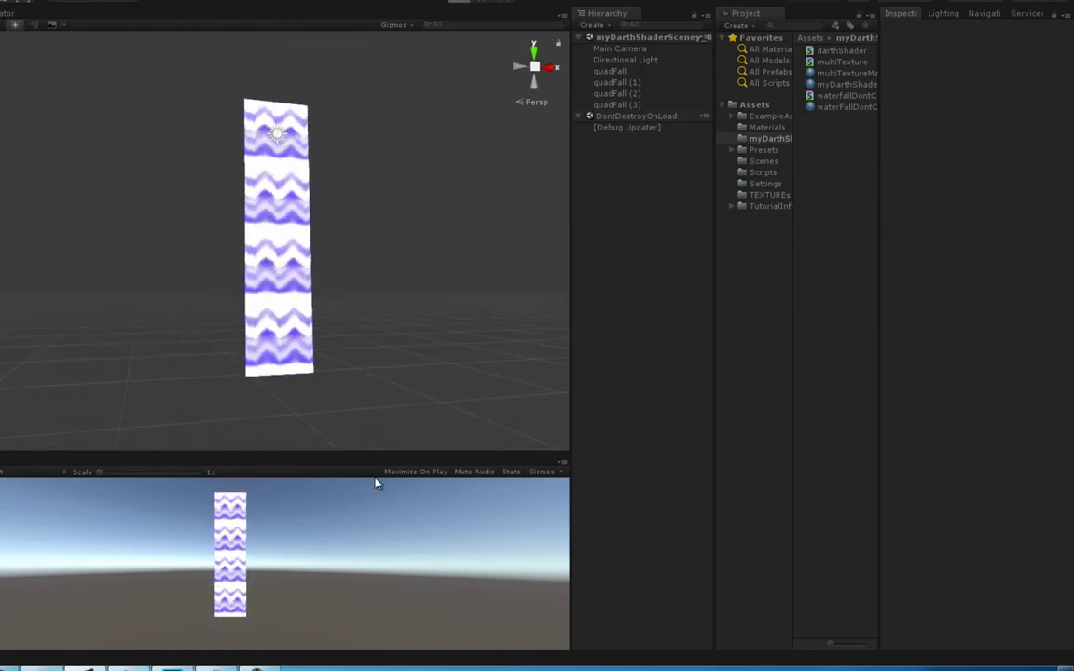
pyautogui.scroll(2, 367, 242)
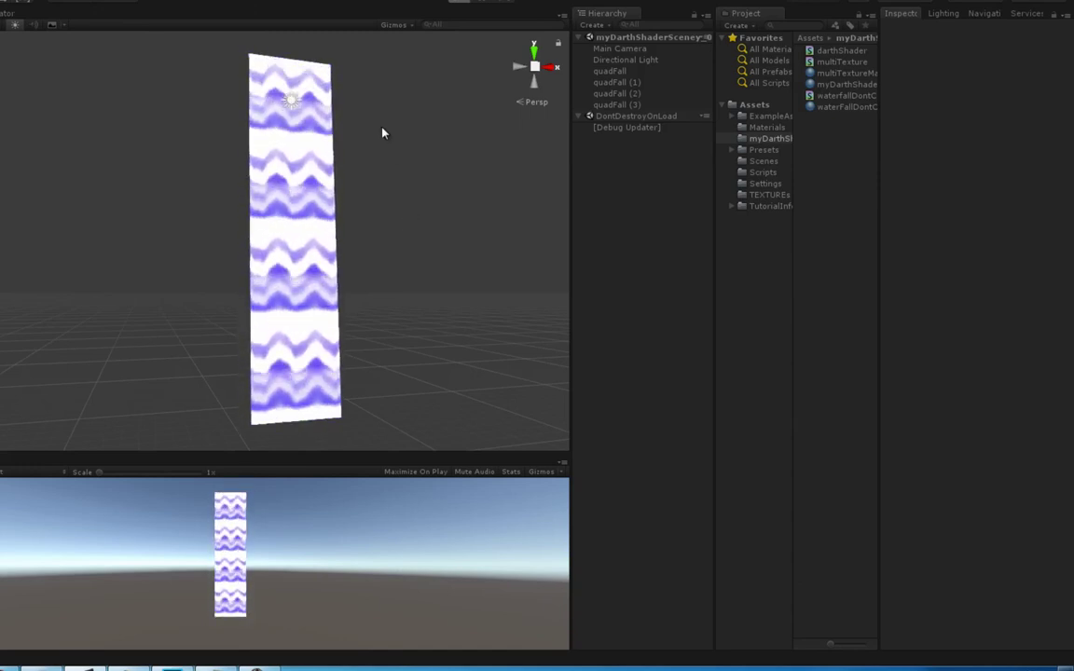
pyautogui.moveTo(383, 131); pyautogui.dragTo(294, 201, button='right')
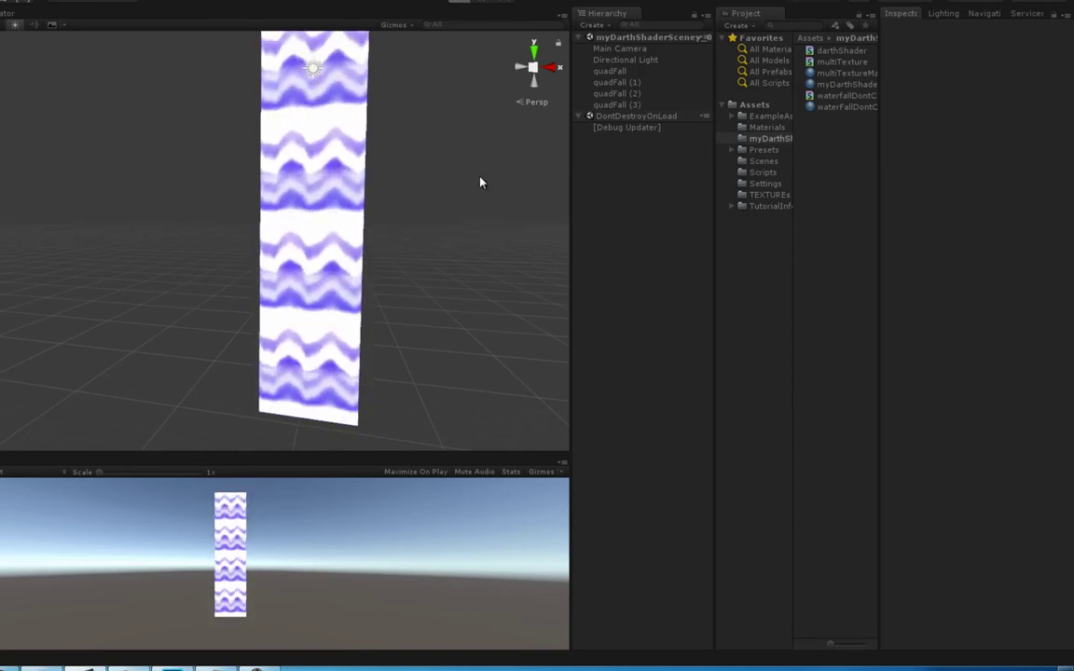
pyautogui.moveTo(483, 180); pyautogui.dragTo(371, 199, button='middle')
pyautogui.scroll(-2, 372, 210)
pyautogui.scroll(4, 377, 233)
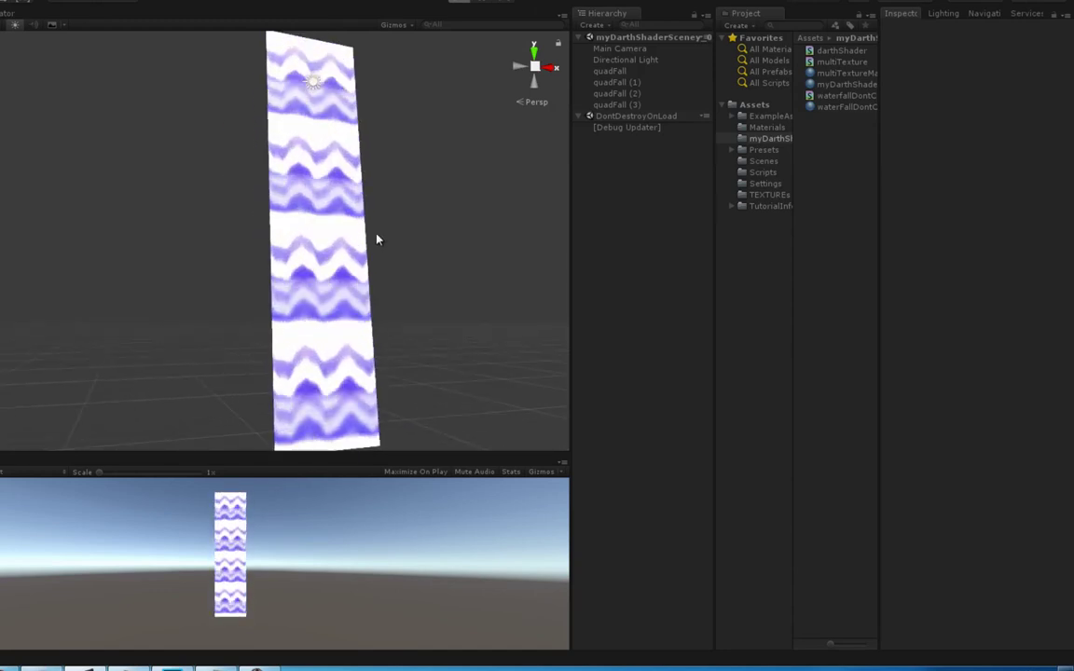
pyautogui.keyDown('alt'); pyautogui.moveTo(376, 233); pyautogui.dragTo(249, 290); pyautogui.keyUp('alt')
pyautogui.scroll(-3, 252, 289)
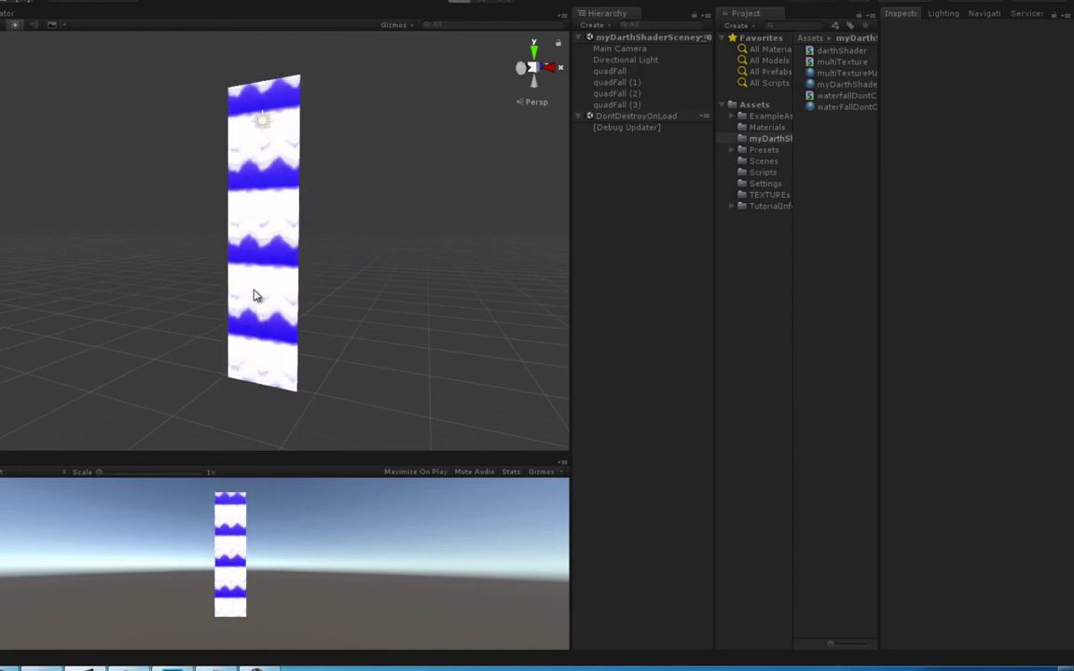
pyautogui.moveTo(130, 238); pyautogui.dragTo(196, 275, button='right')
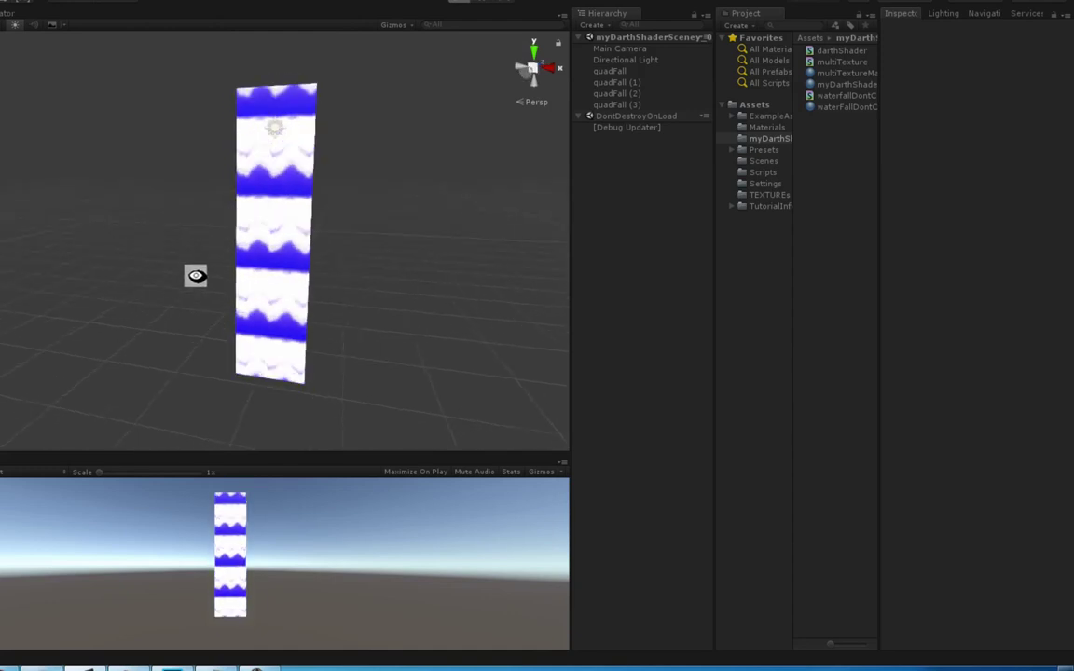